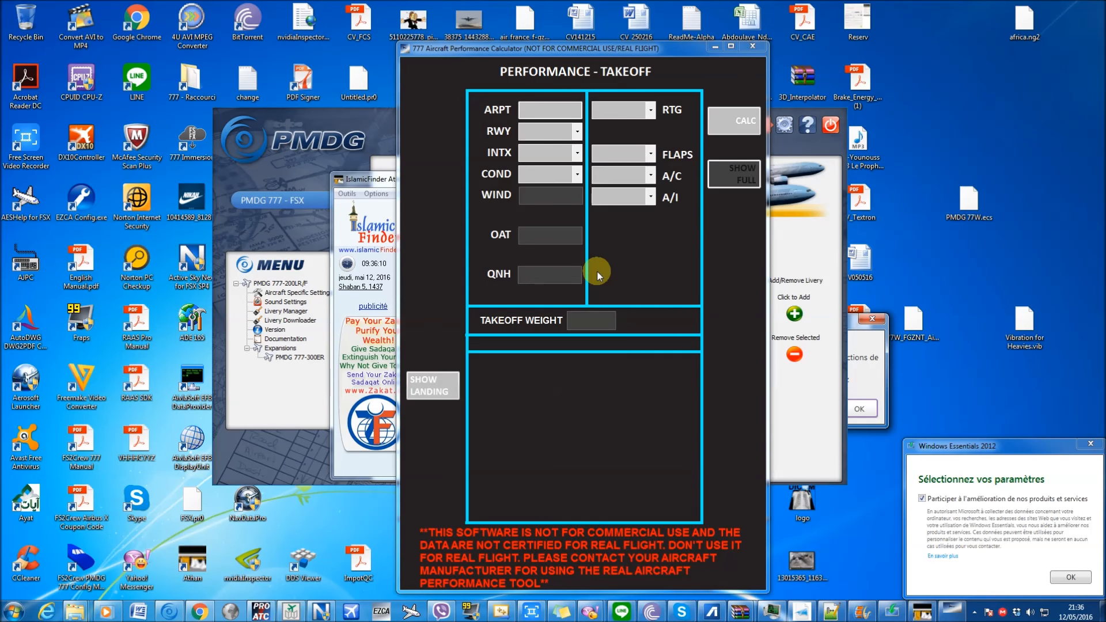
- Enter GOOY as the takeoff airport and select runway 36
left_click_drag(565, 51, 555, 32)
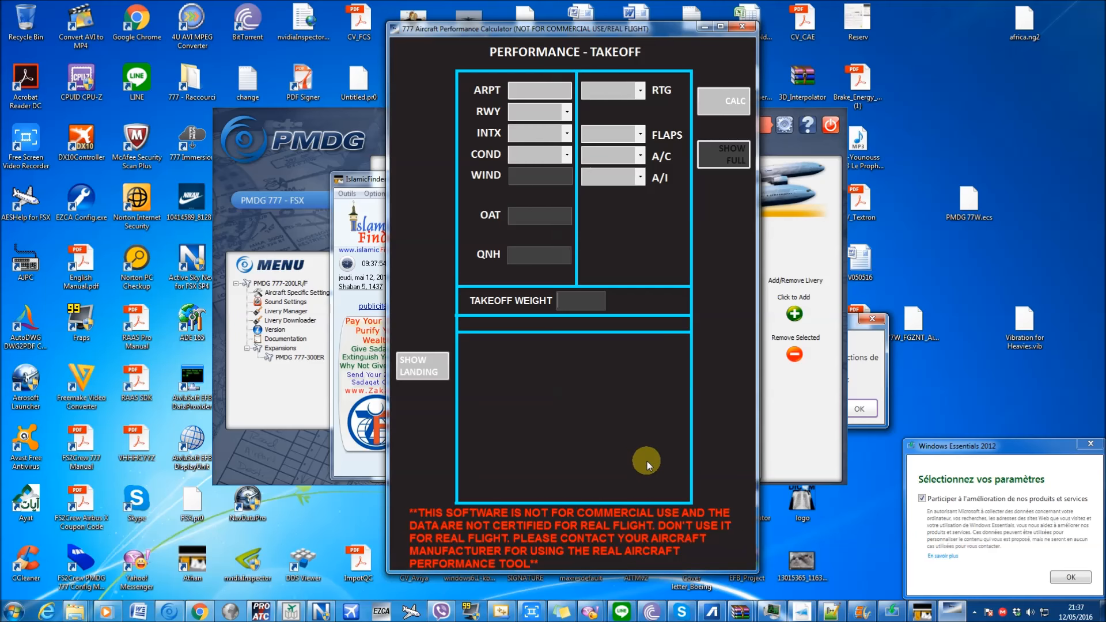
left_click(542, 91)
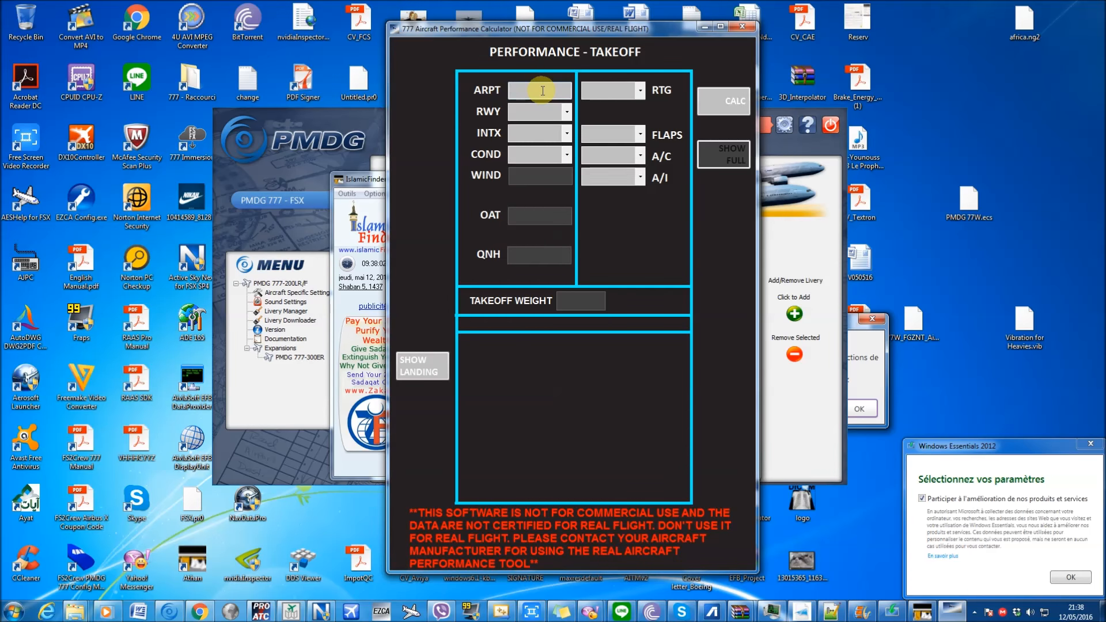
type("GOOY")
left_click(566, 114)
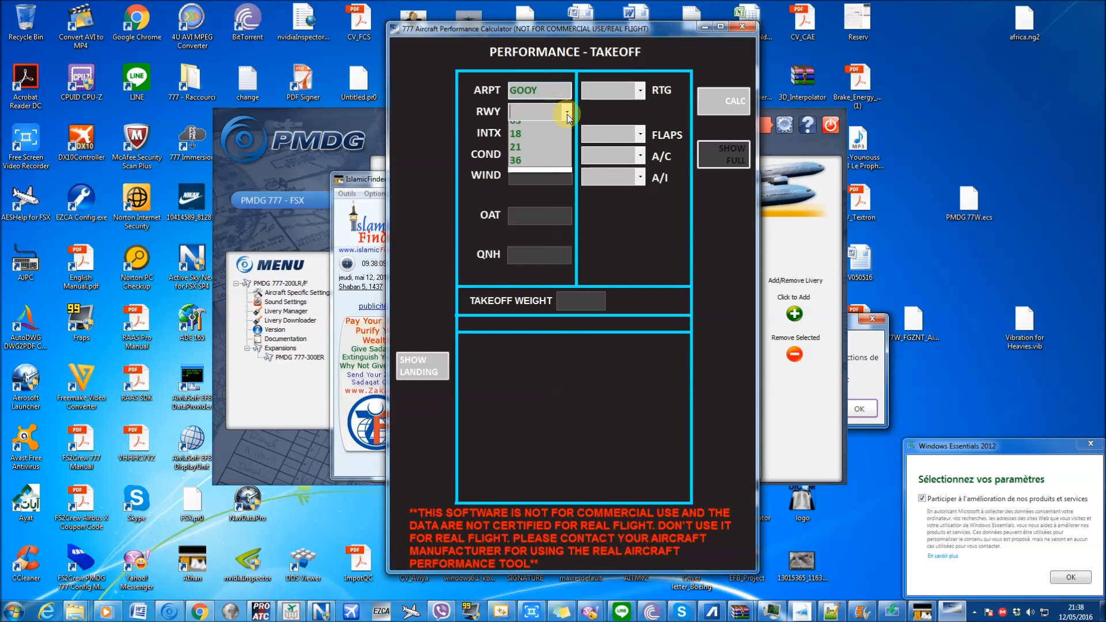
left_click(559, 168)
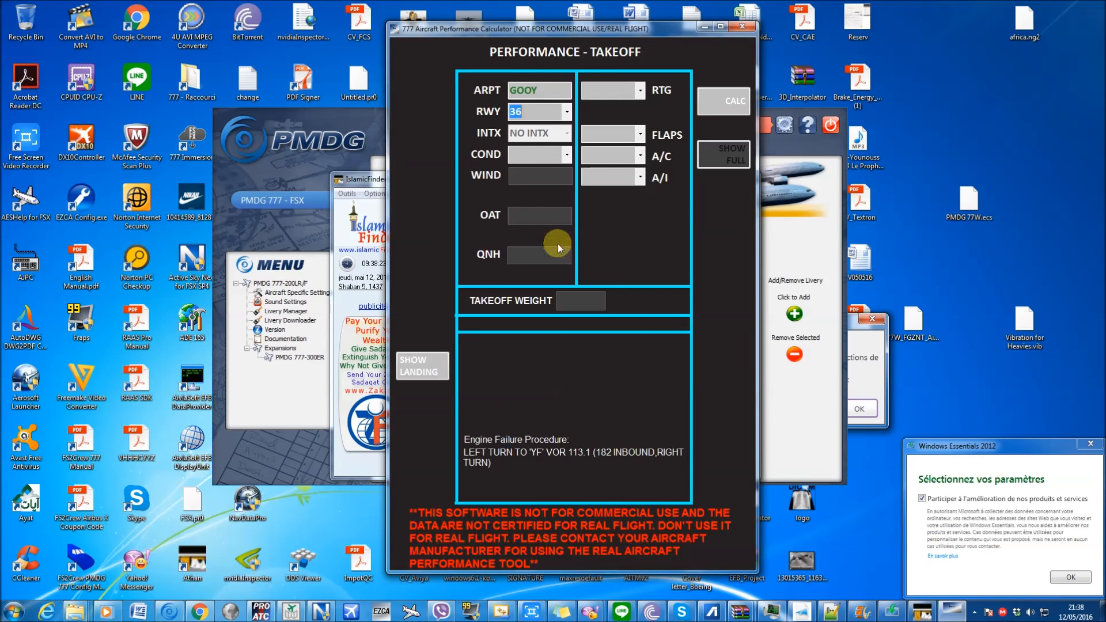
- Set the runway condition to DRY and the wind to 360/8
left_click(568, 157)
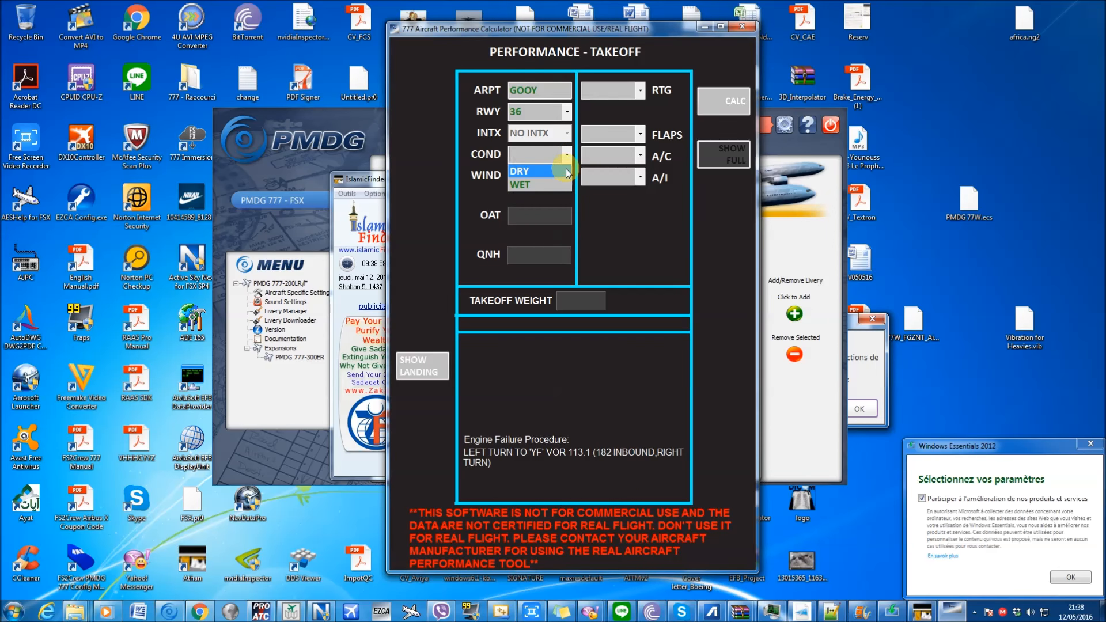
left_click(567, 172)
left_click(559, 183)
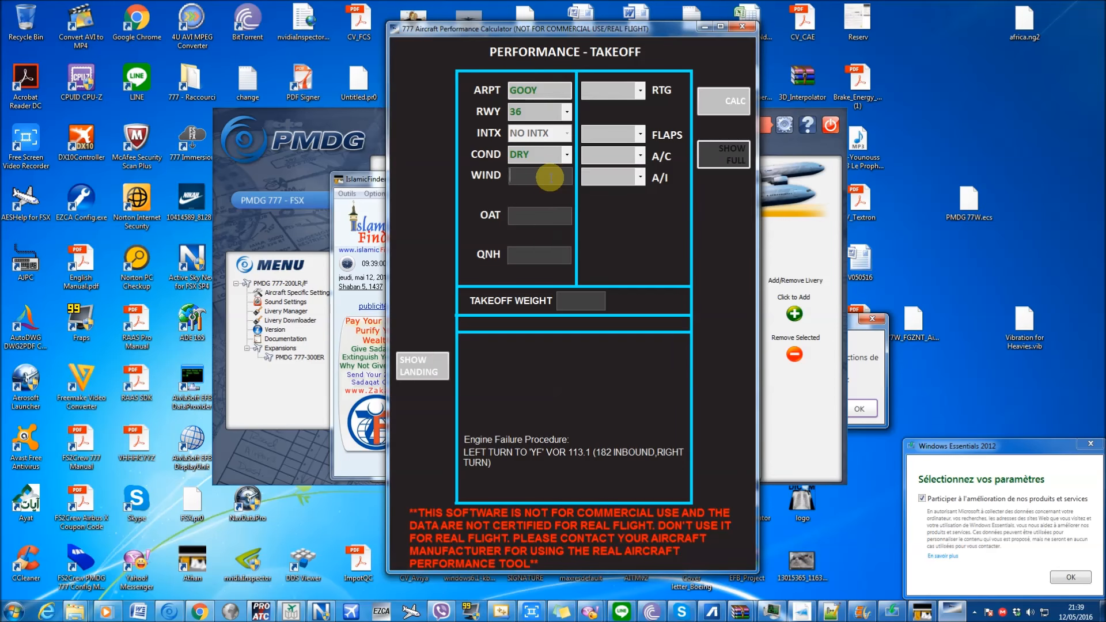
type("36")
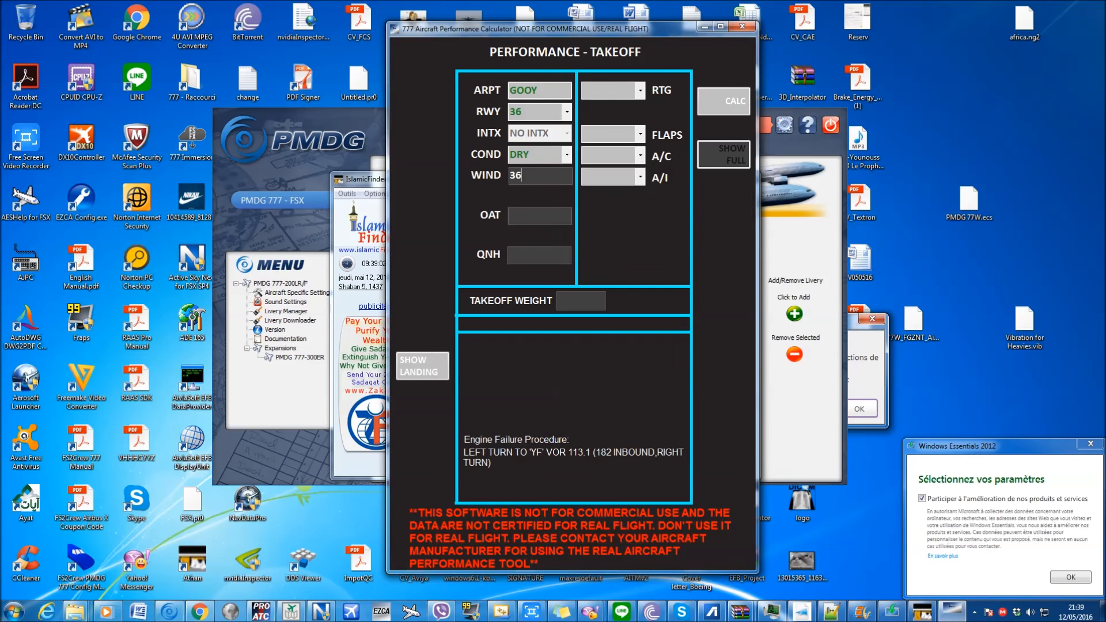
type("0/8")
key("Return")
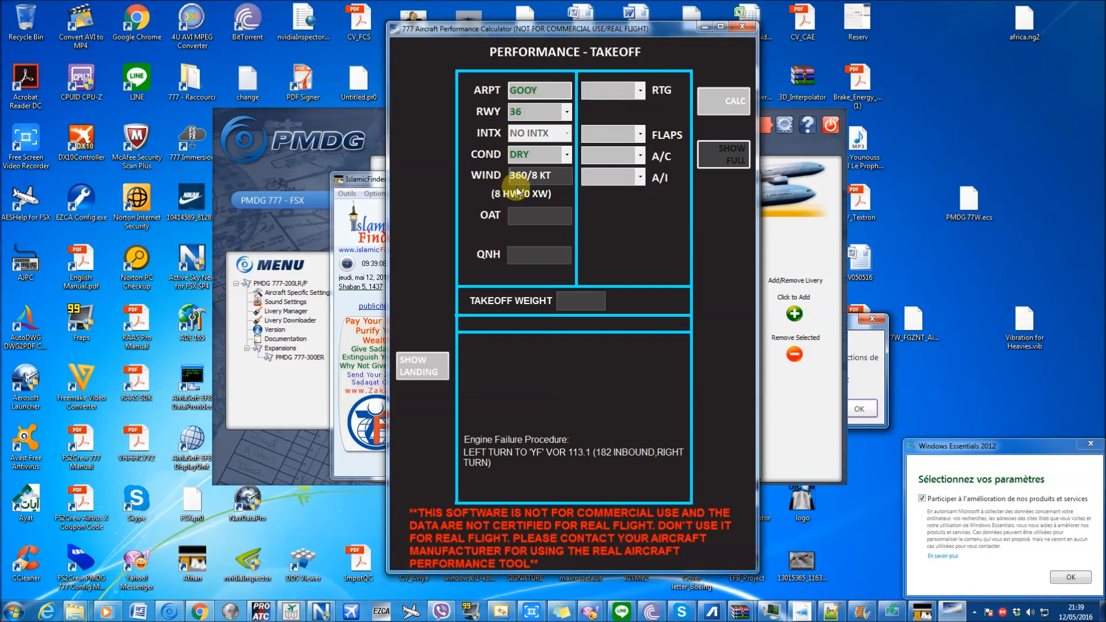
- Set the outside air temperature to 20 C and the QNH to 1009 hPa
left_click(539, 214)
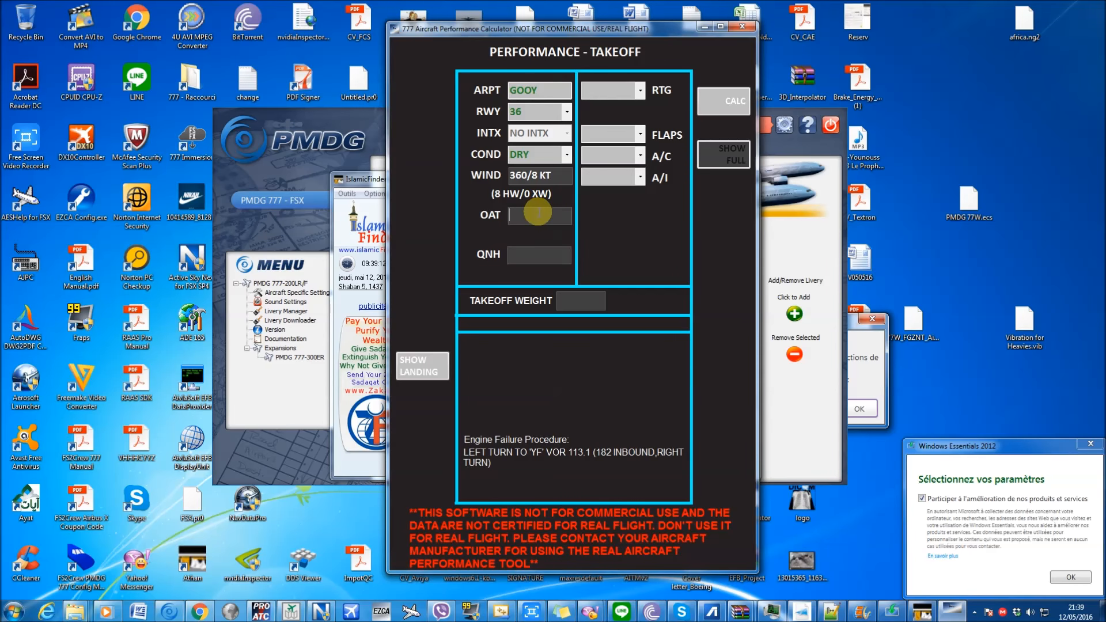
type("20")
key("Tab")
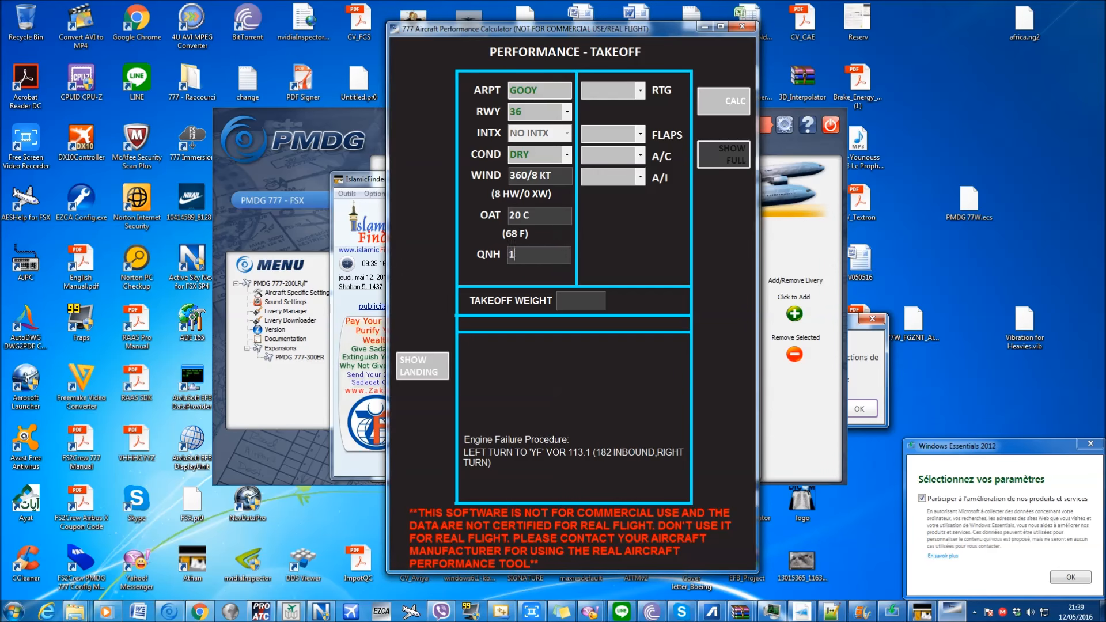
type("100")
type("9")
key("Return")
- Set the thrust rating to TO and the takeoff flaps to FLAPS 5
left_click(641, 90)
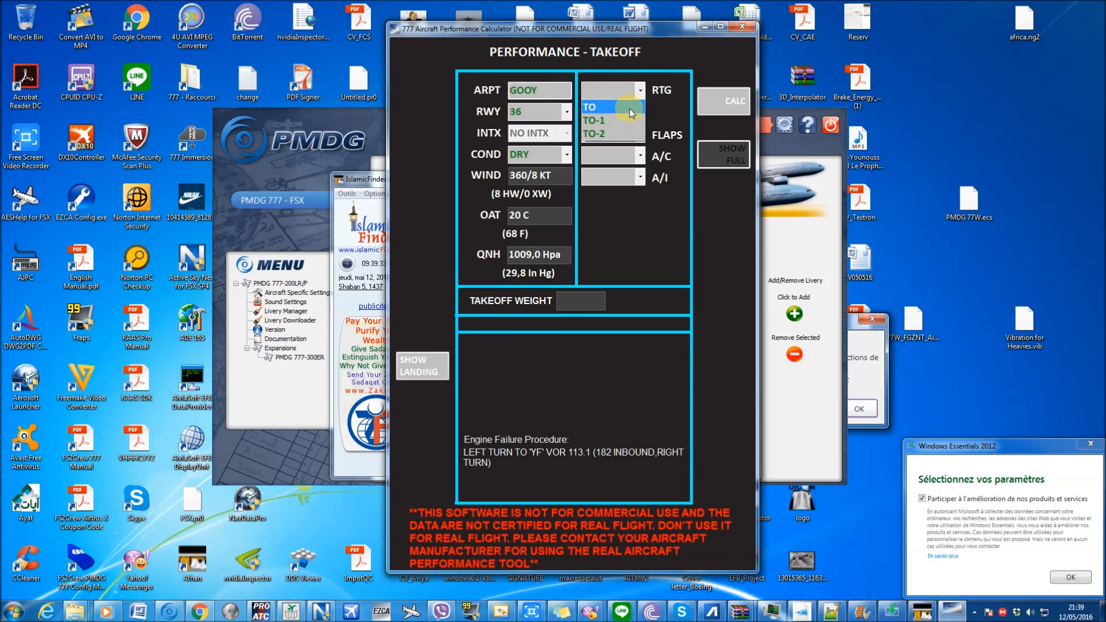
left_click(629, 107)
left_click(642, 134)
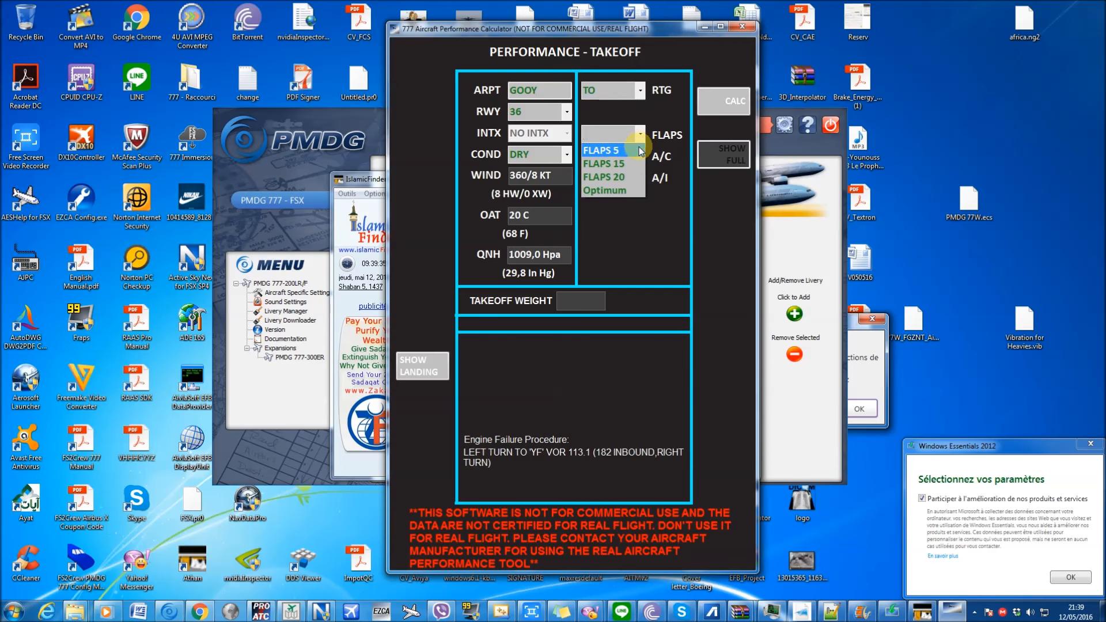
left_click(639, 150)
left_click(640, 134)
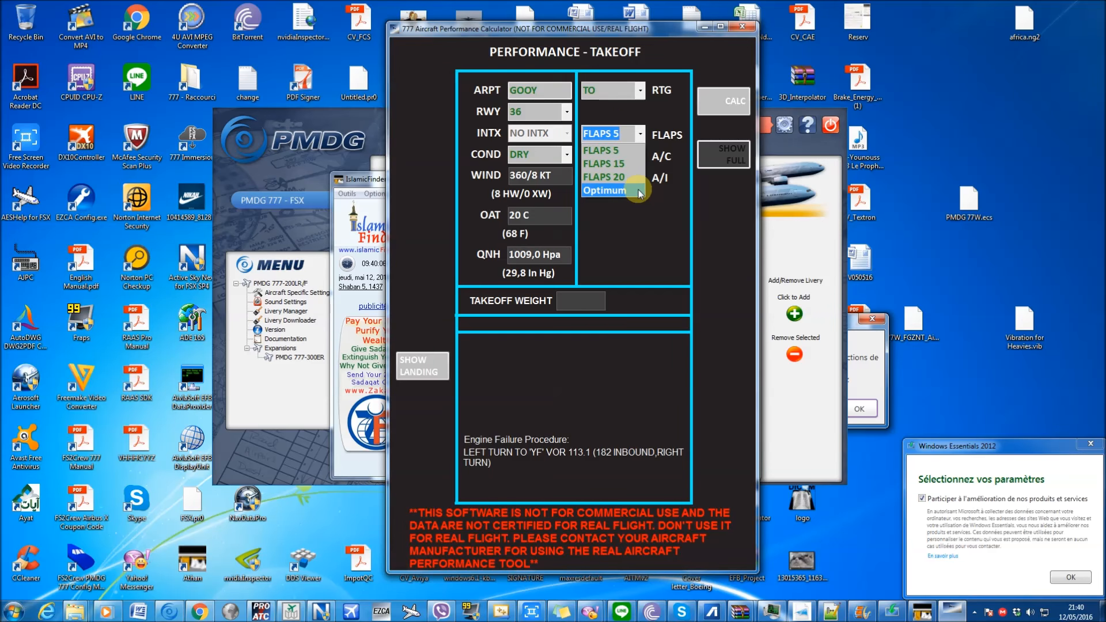
left_click(626, 152)
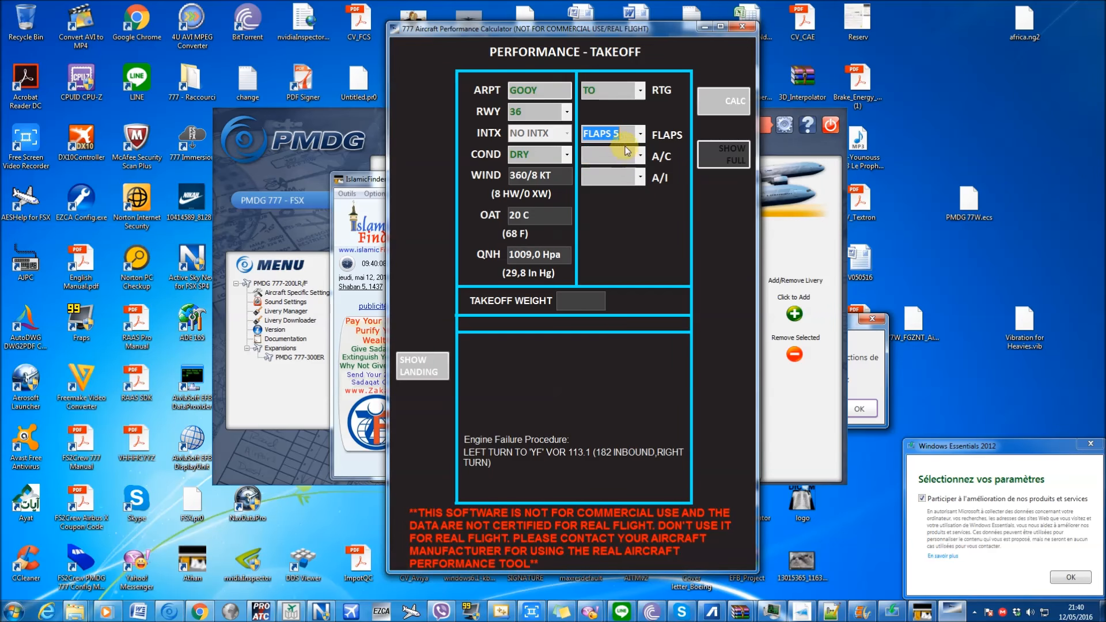
- Set the air conditioning to PACKS ON and the anti-ice to E+W AUTO
left_click(639, 158)
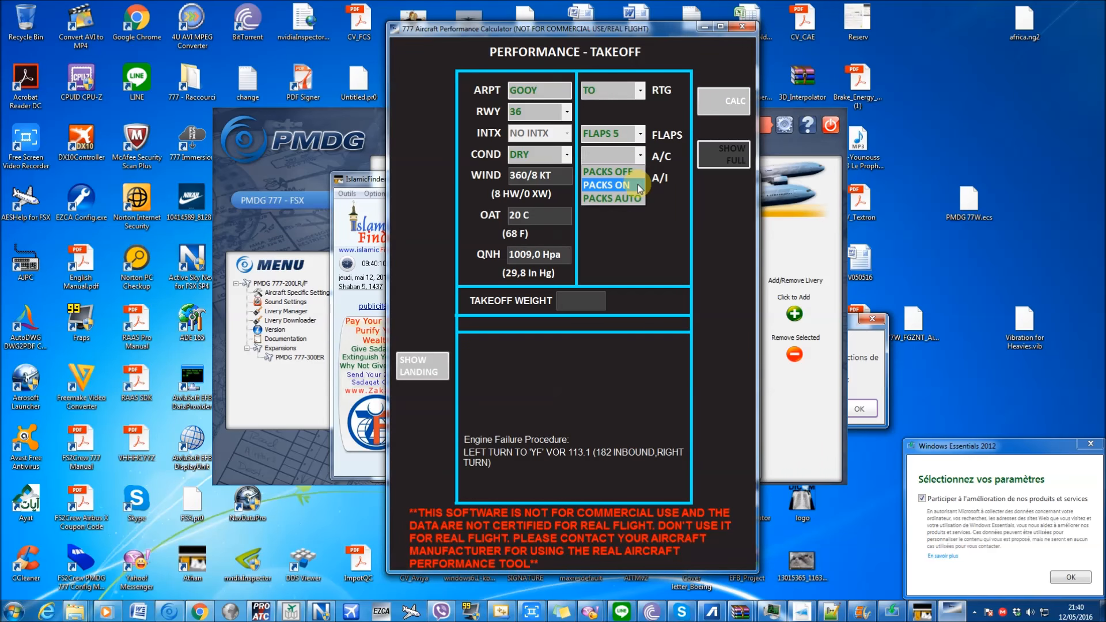
left_click(638, 184)
left_click(640, 180)
left_click(607, 194)
left_click(573, 300)
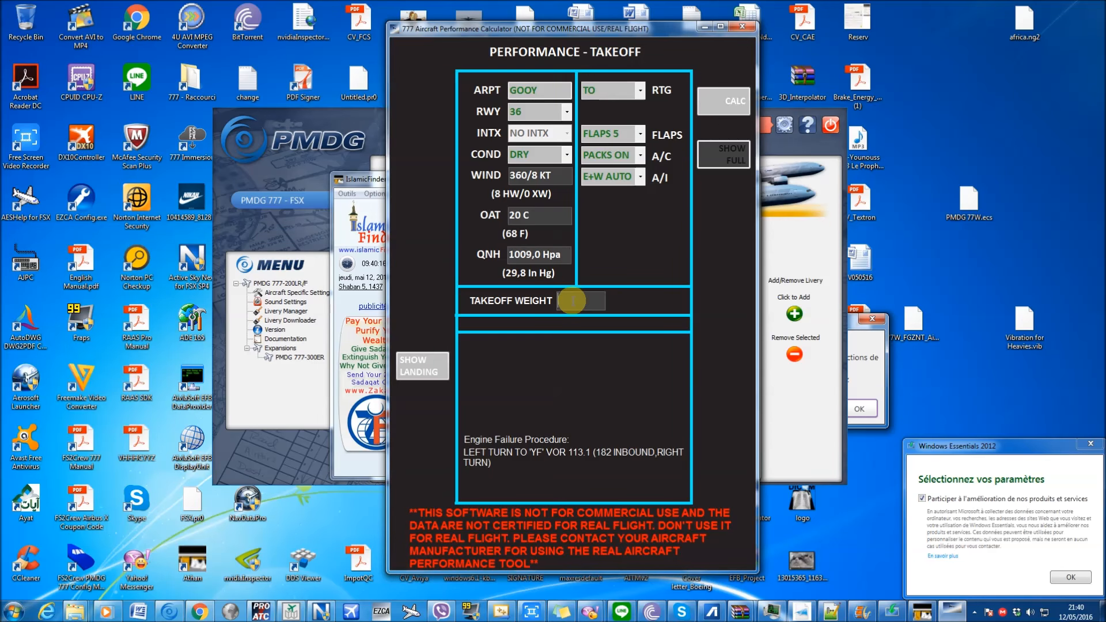
type("25000")
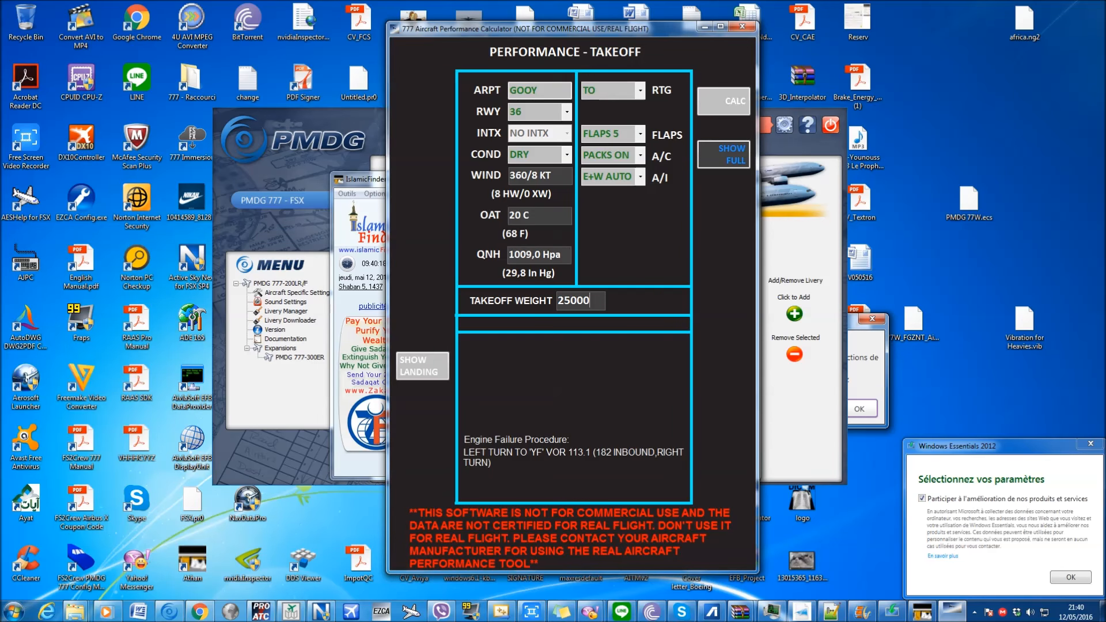
type("0")
left_click_drag(596, 301, 499, 302)
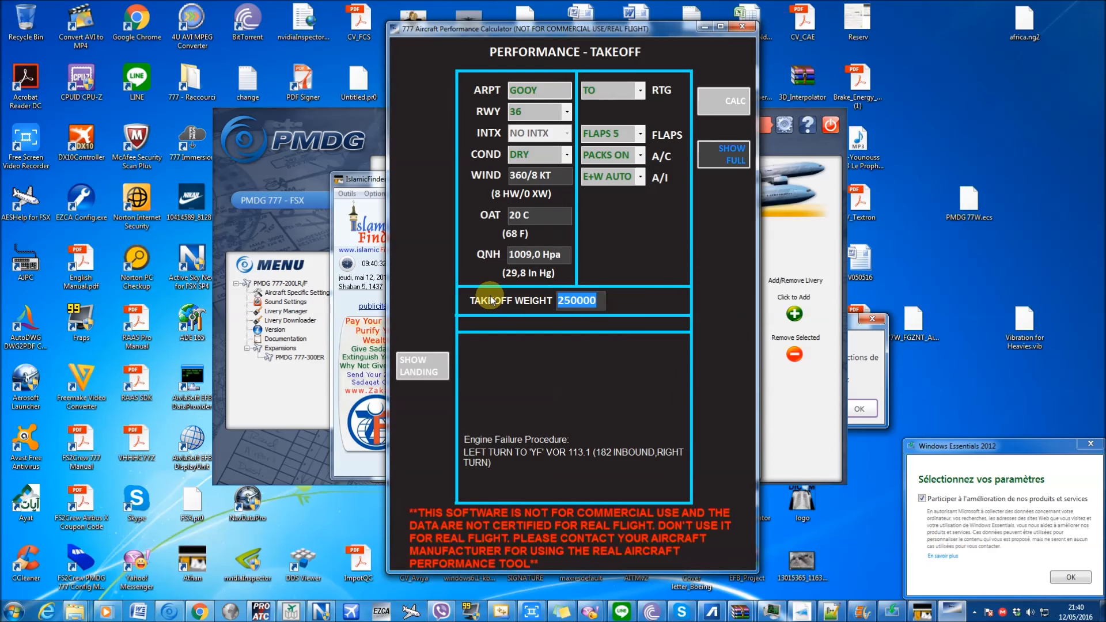
key("BackSpace")
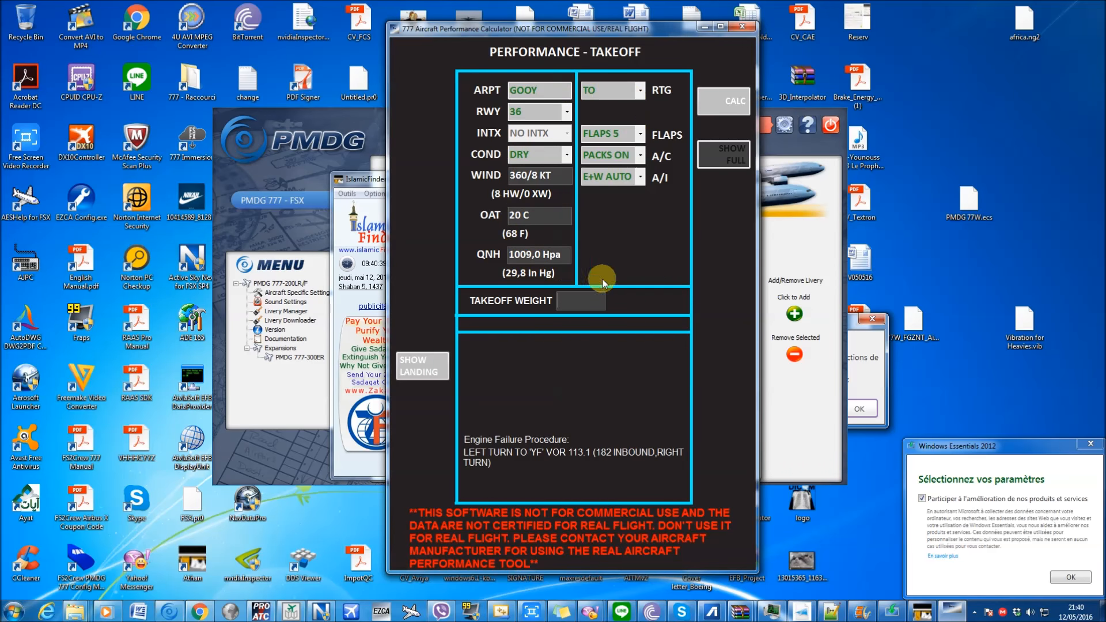
- Calculate the takeoff limits for FLAPS 5 with no takeoff weight entered, and recalculate them with Optimum flaps
left_click(730, 112)
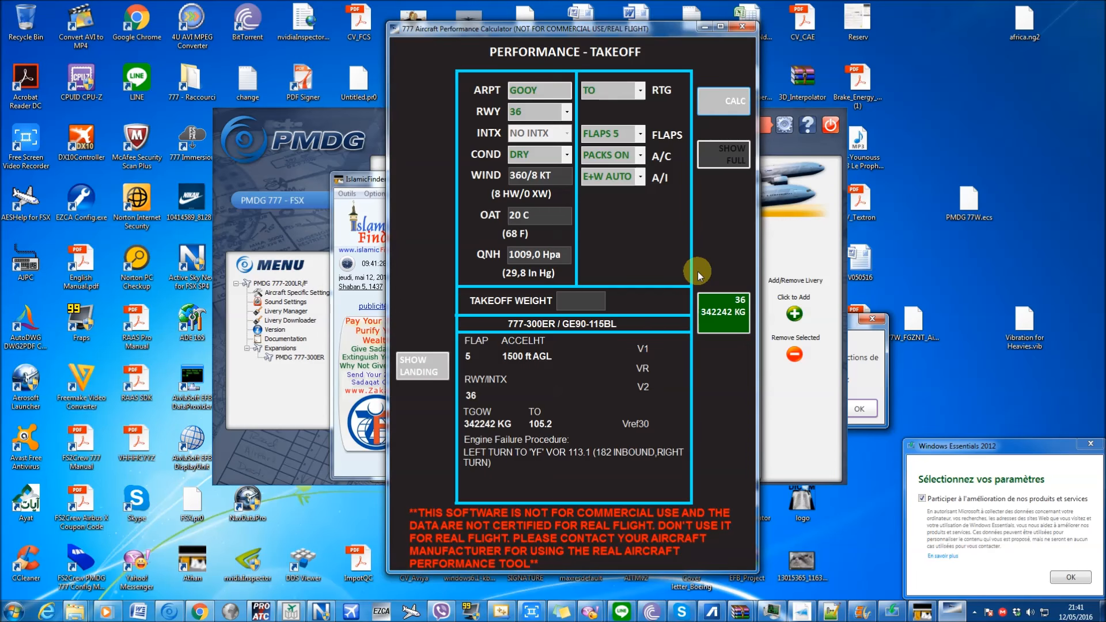
left_click(639, 133)
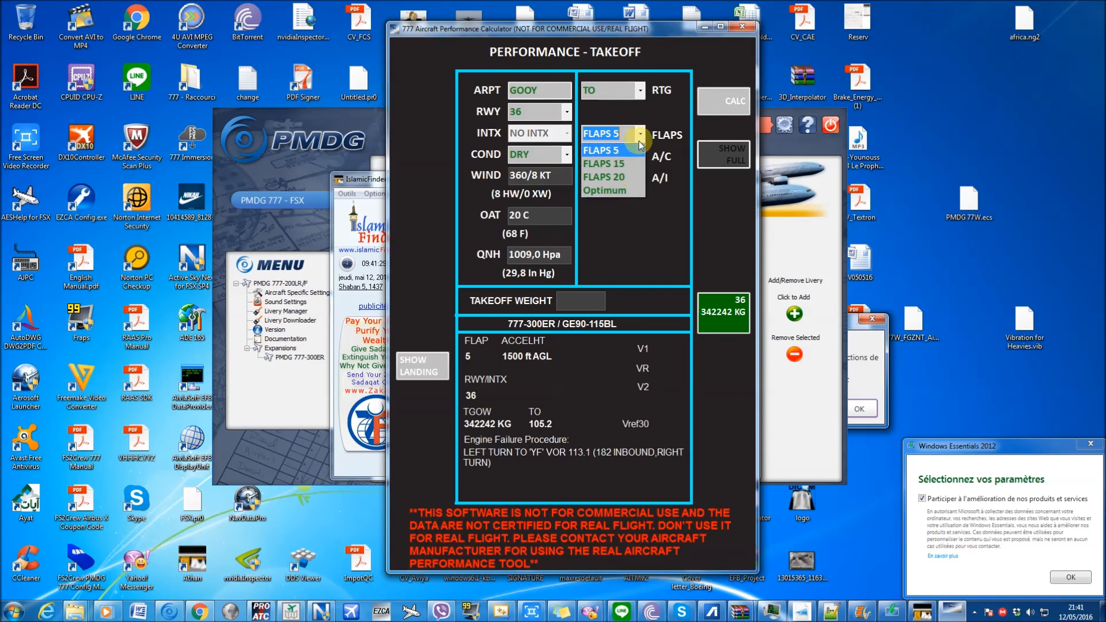
left_click(633, 191)
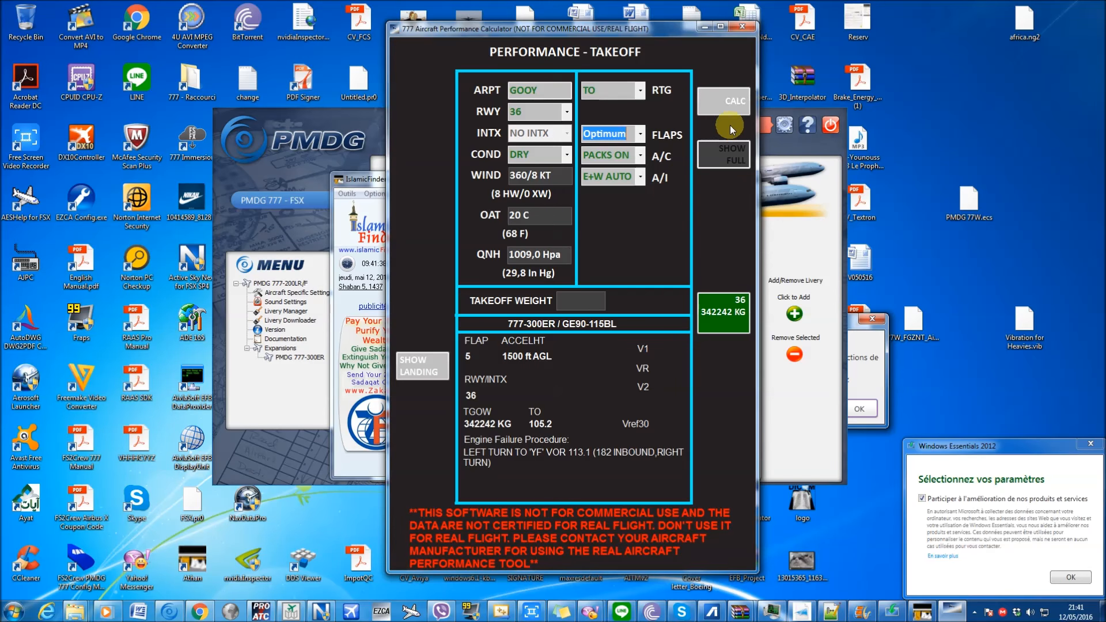
left_click(734, 109)
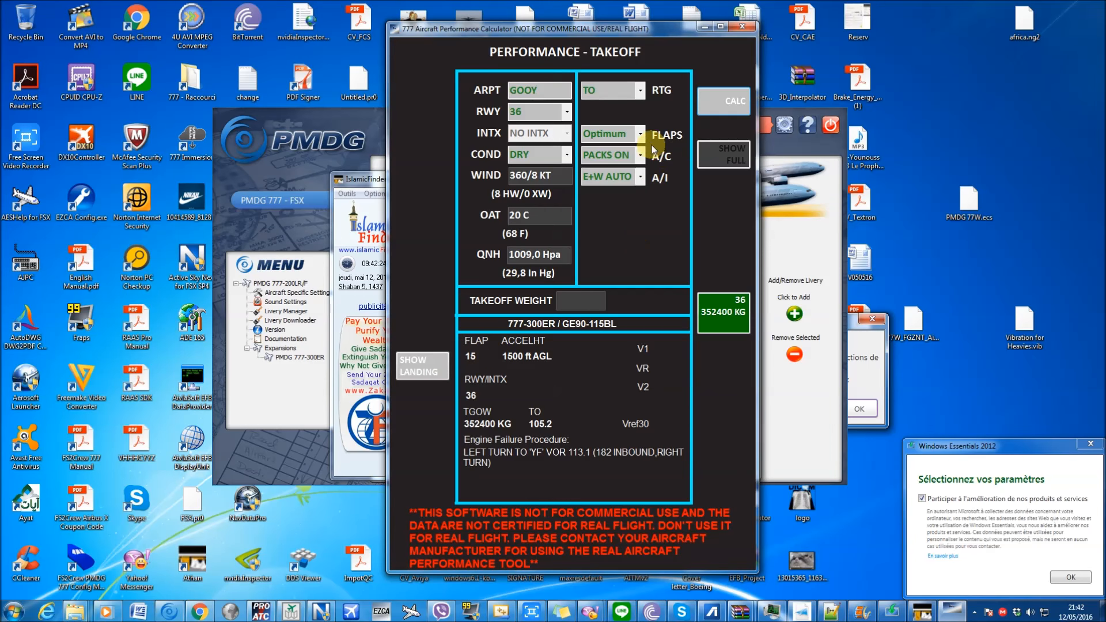
- Change the flaps to FLAPS 20 and recalculate the takeoff performance, keeping the TO rating
left_click(639, 136)
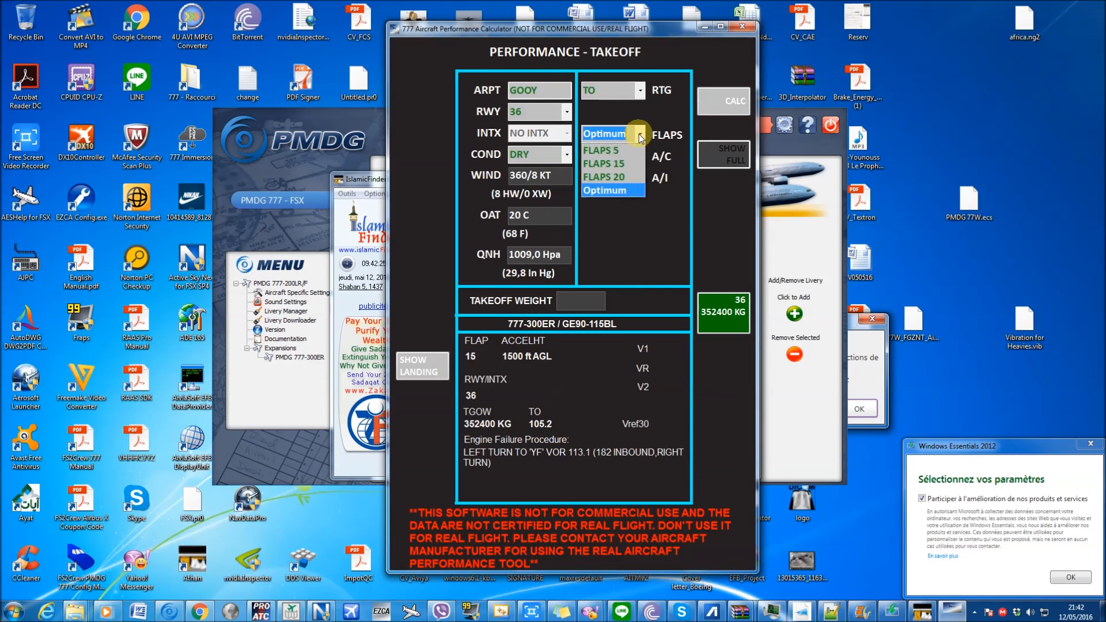
left_click(634, 178)
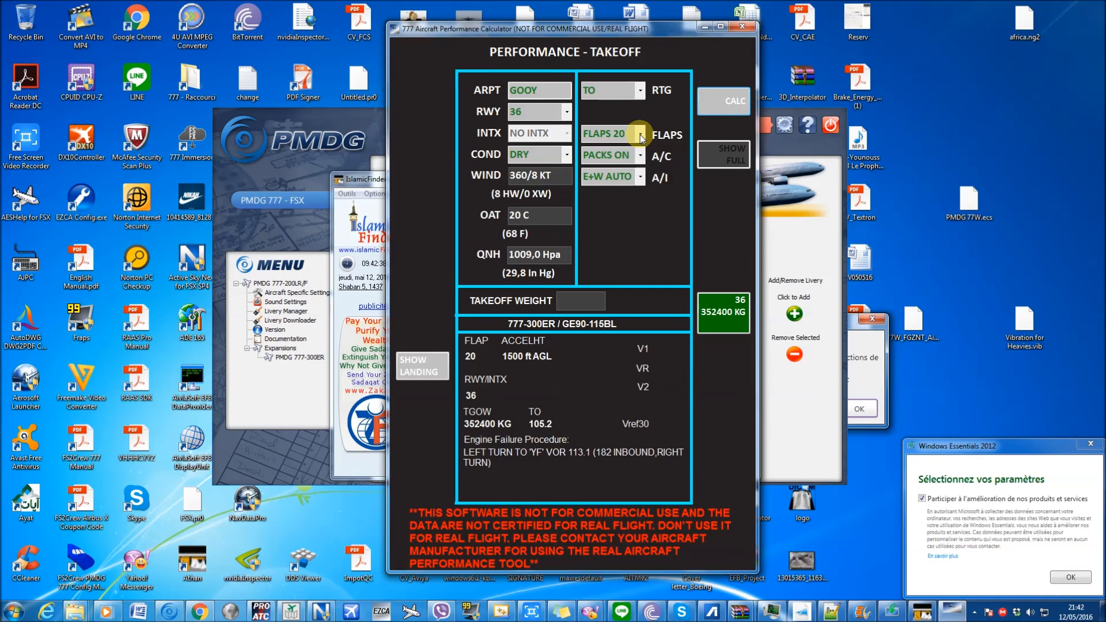
left_click(640, 93)
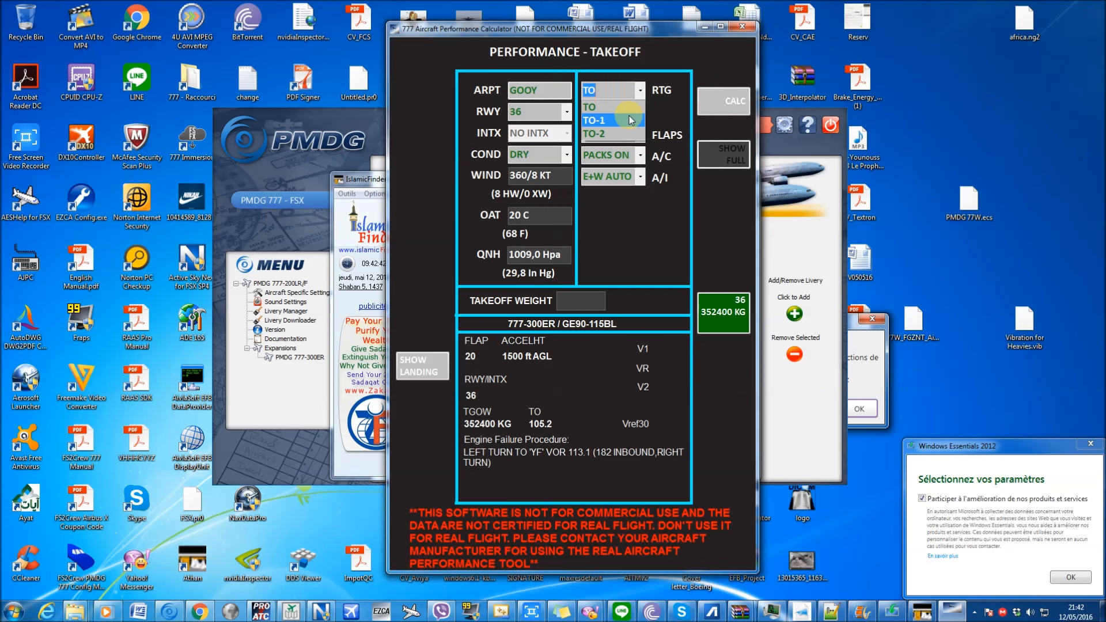
left_click(668, 135)
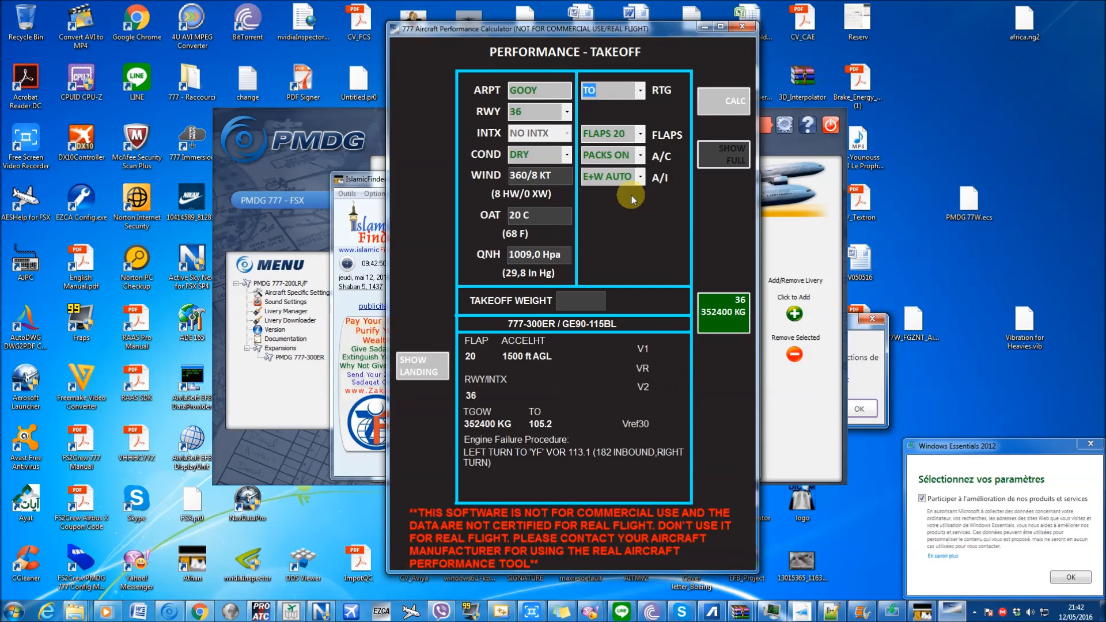
- Switch the flaps back to FLAPS 5 and recalculate the takeoff performance for comparison
left_click(640, 135)
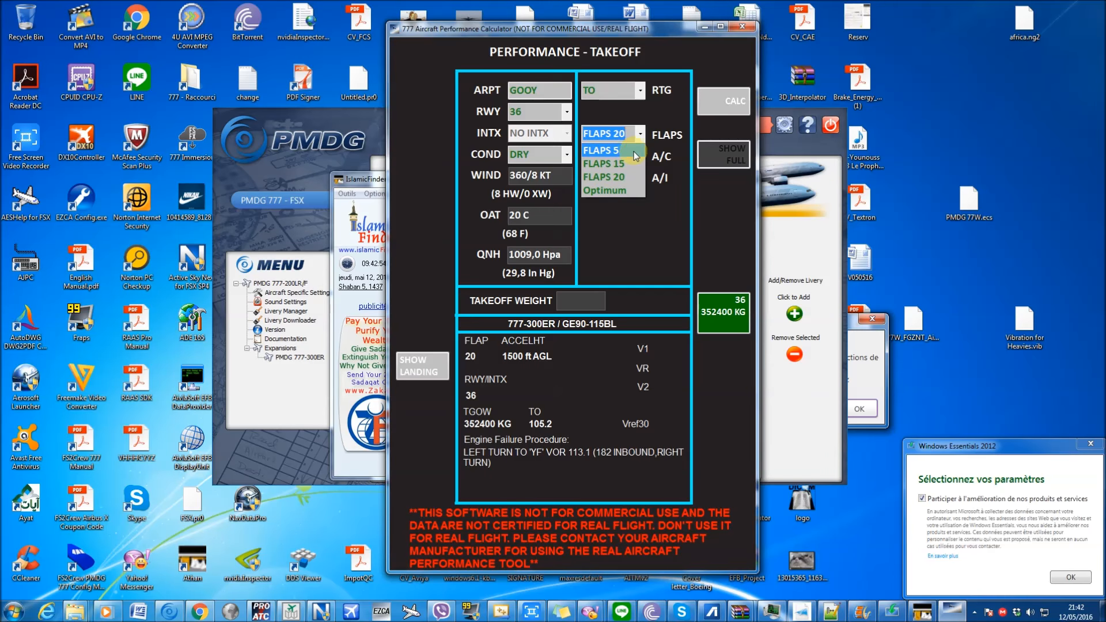
left_click(632, 151)
left_click(717, 107)
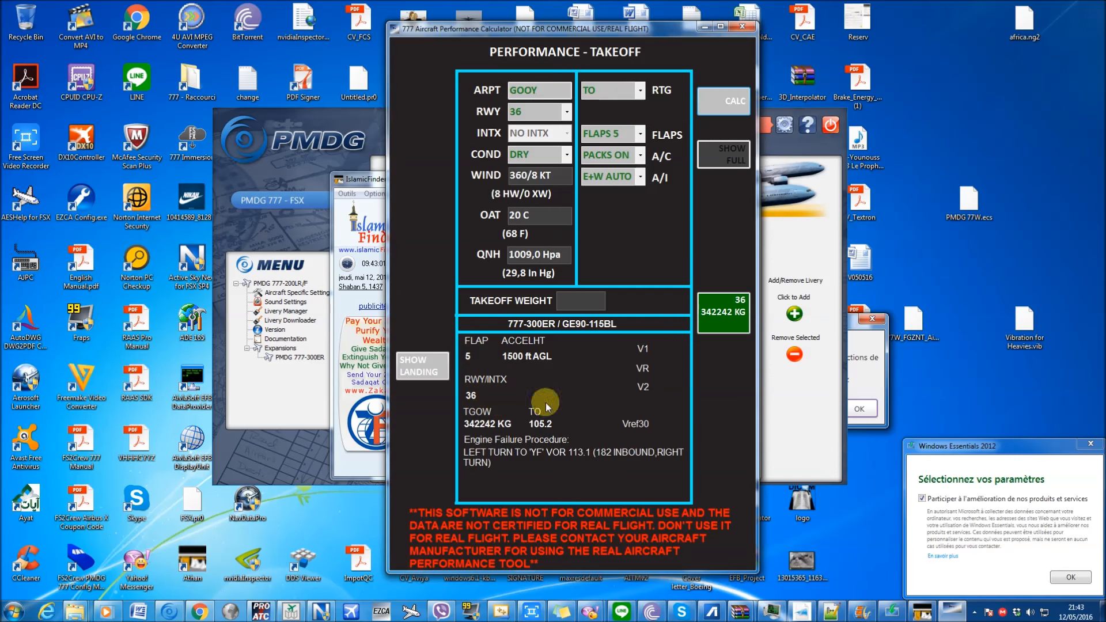
- Set the flaps to FLAPS 20 again and recalculate the takeoff performance for runway 36
left_click(642, 133)
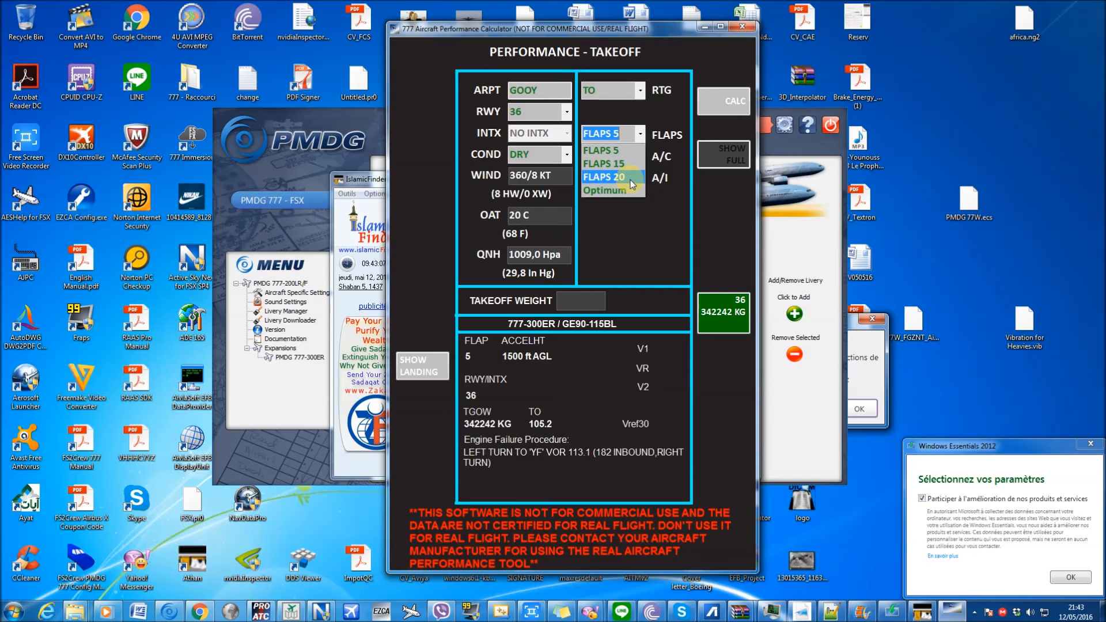
left_click(633, 178)
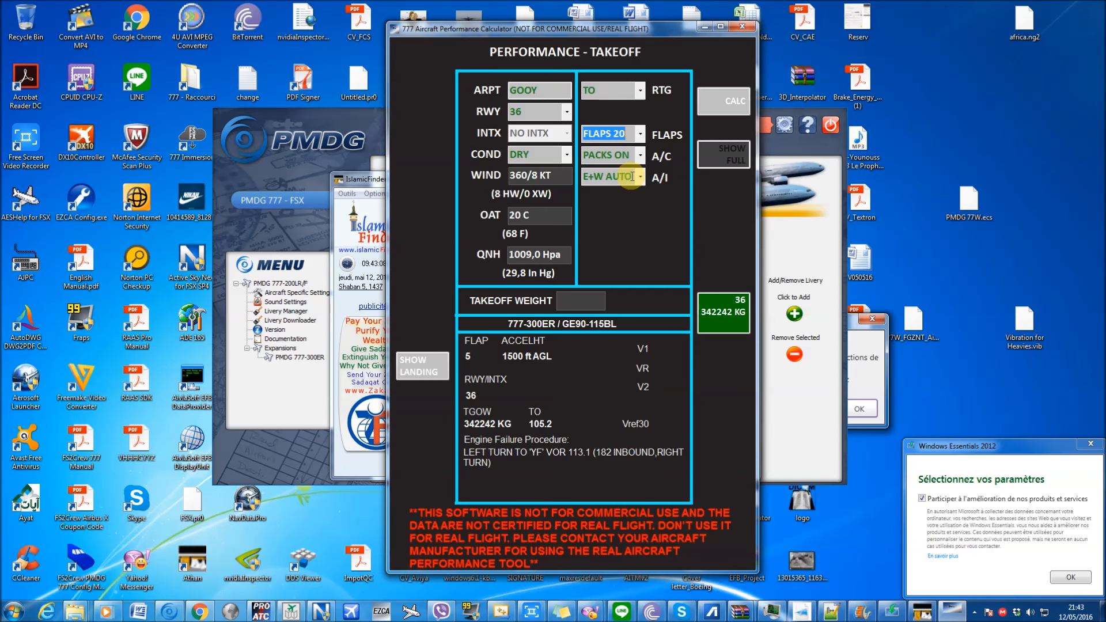
left_click(710, 112)
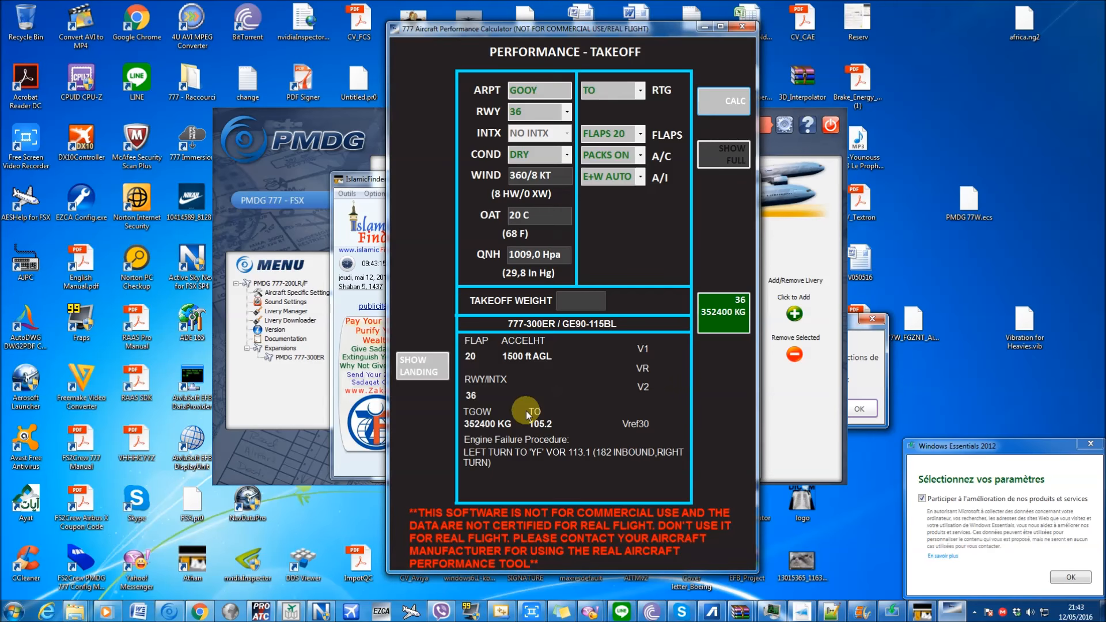
left_click(640, 134)
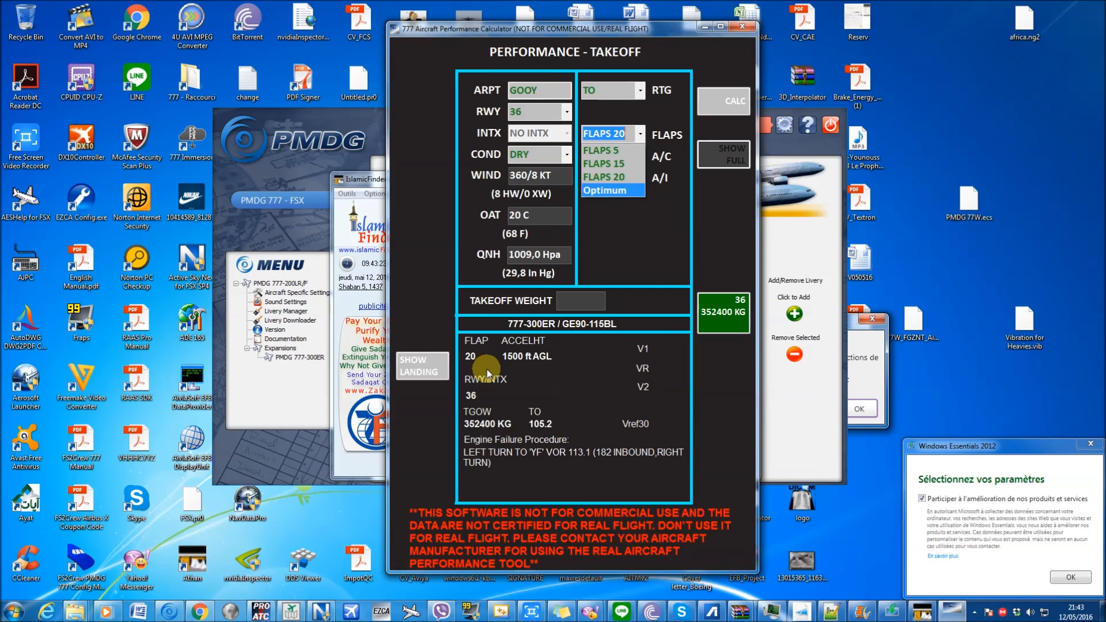
left_click(720, 102)
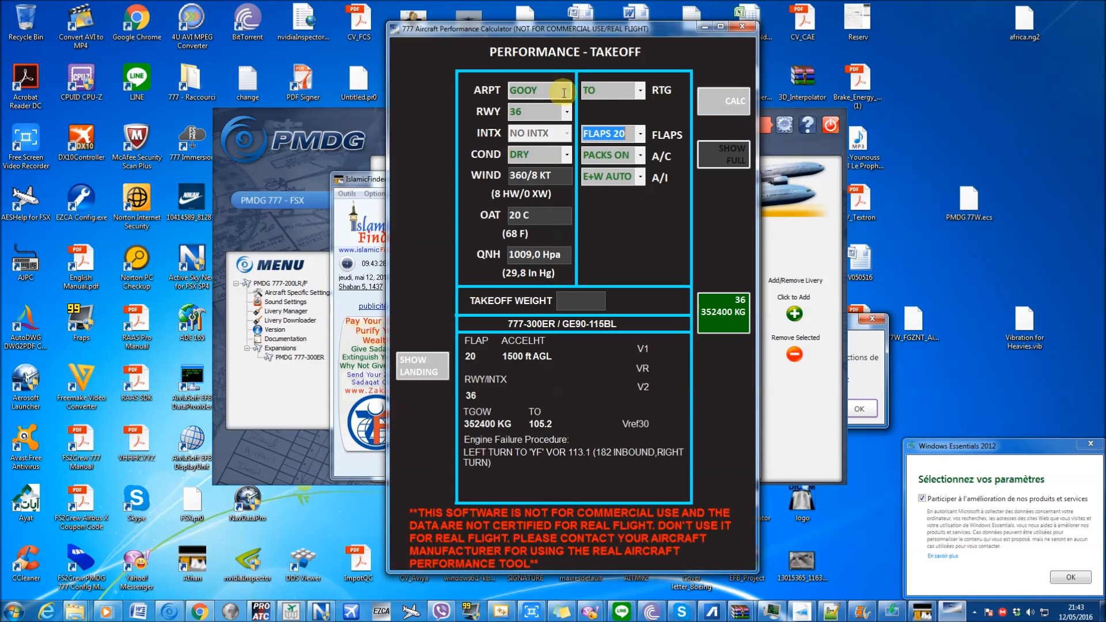
- Change the departure airport to EGLL, select runway 09L, and set the intersection to ALL
left_click_drag(564, 91, 417, 79)
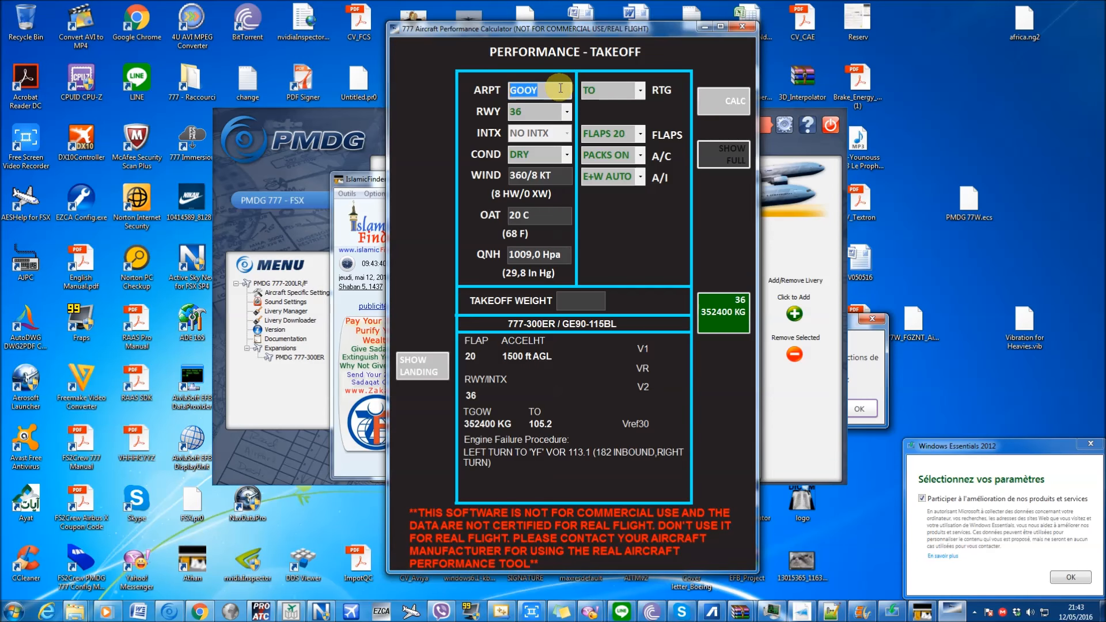
type("EGLL")
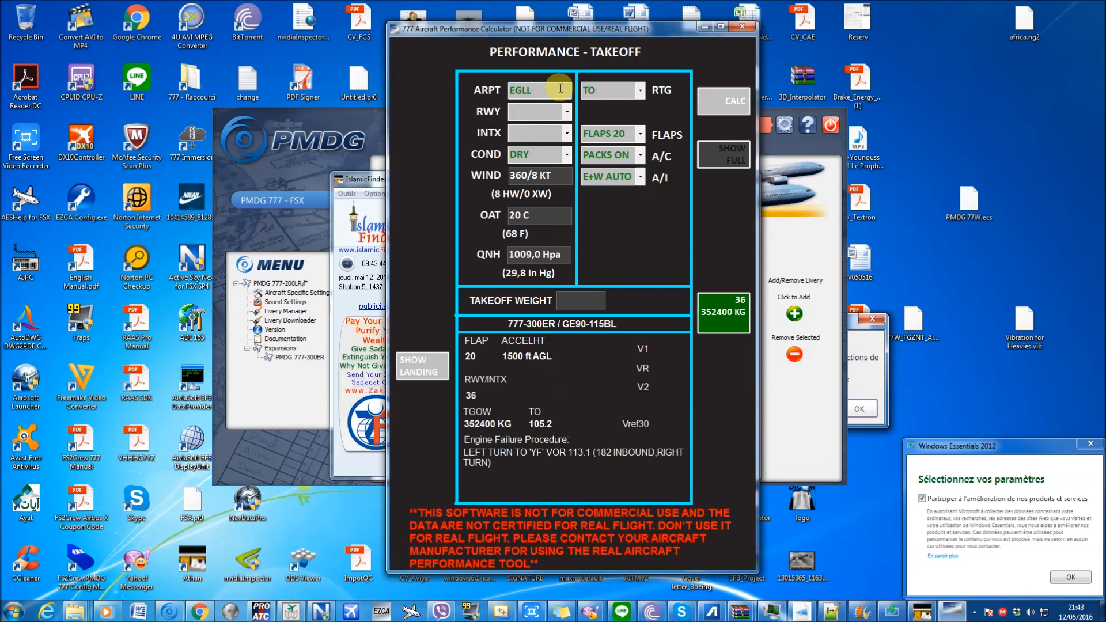
left_click(562, 110)
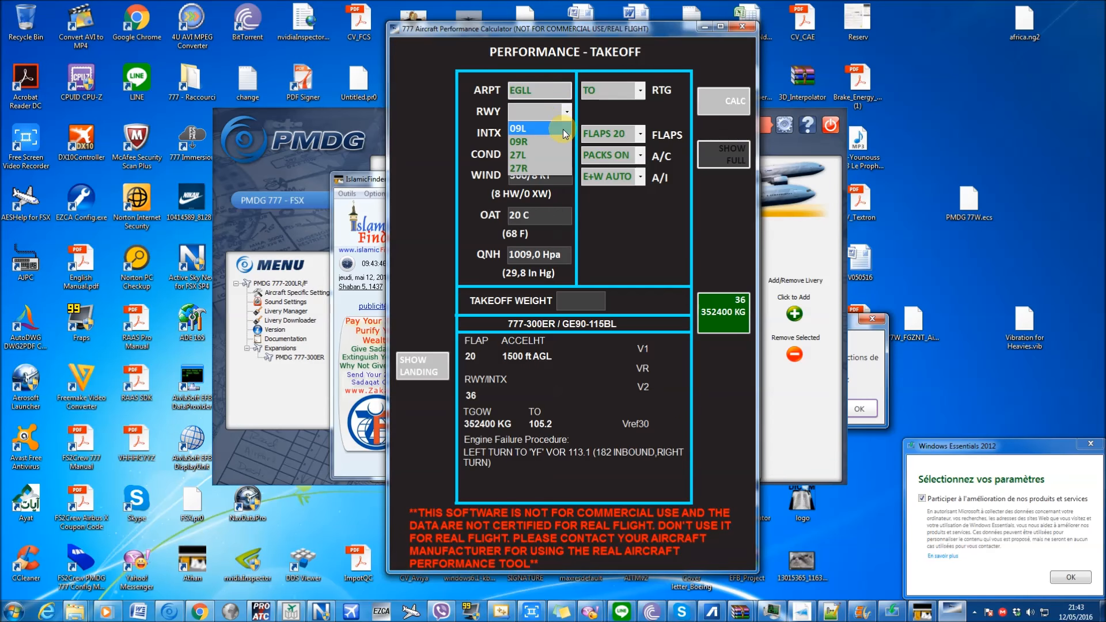
left_click(563, 127)
left_click(568, 133)
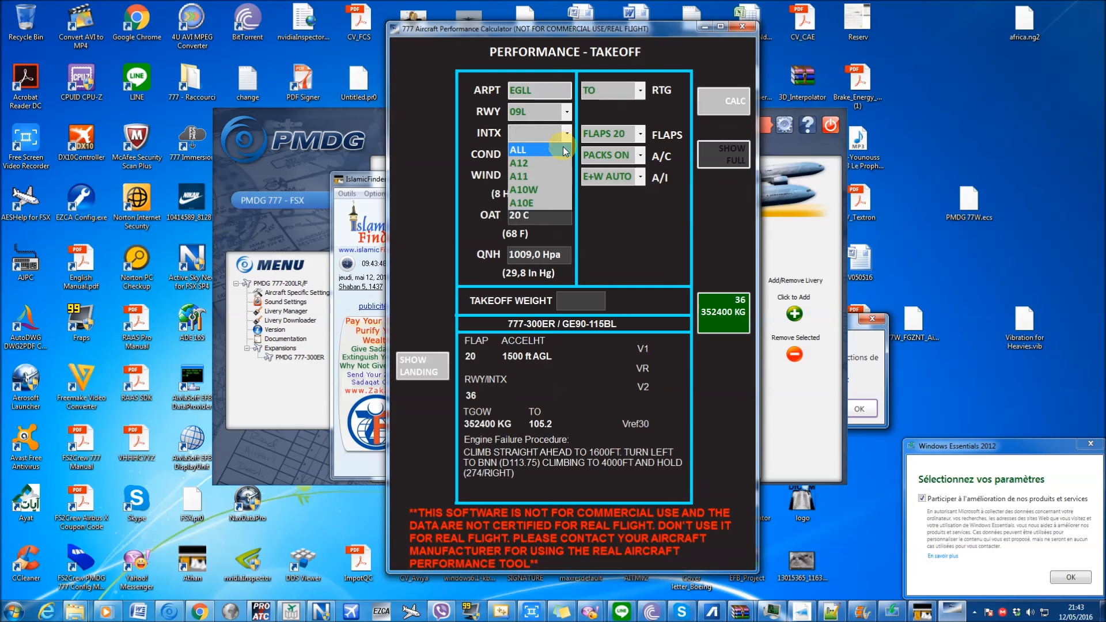
left_click(562, 149)
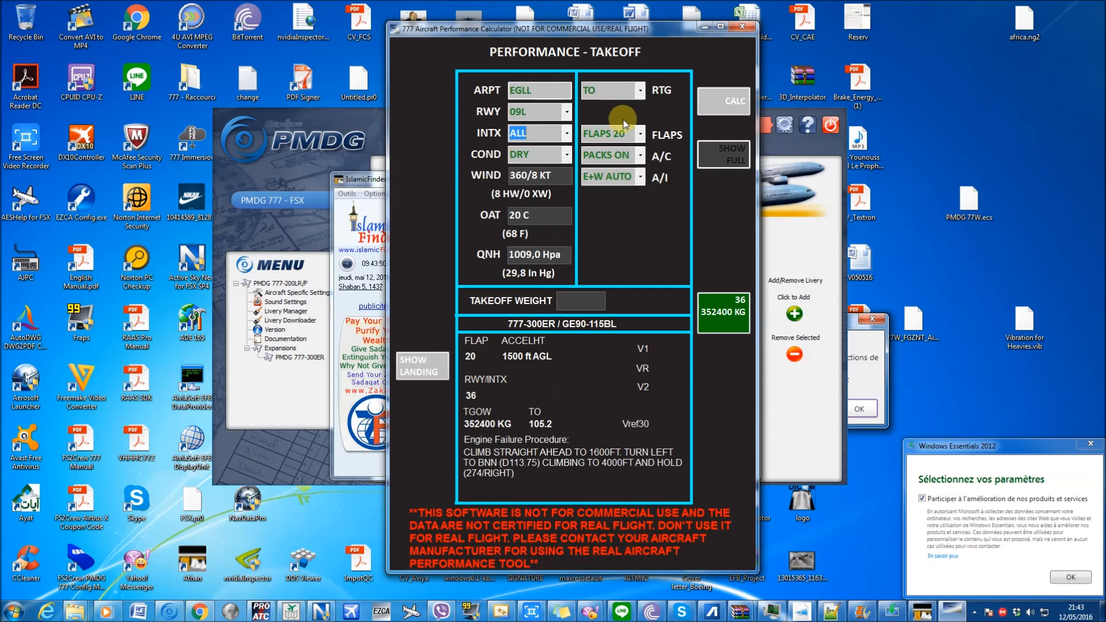
- Calculate the takeoff limits for all runway 09L intersections with Optimum flaps, and recalculate them with FLAPS 5
left_click(639, 133)
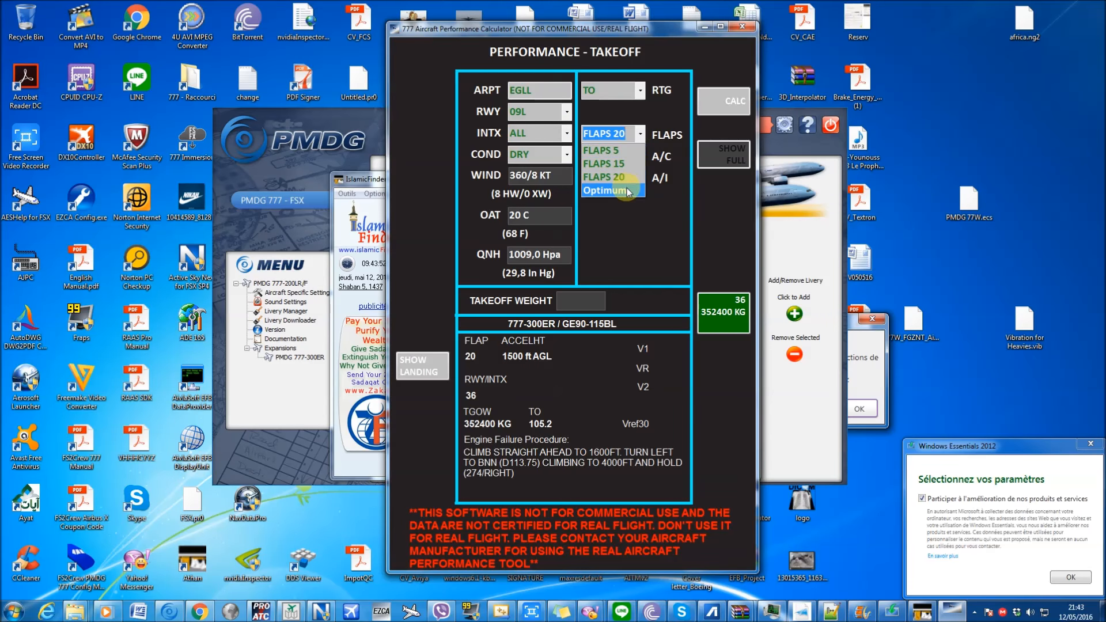
left_click(627, 188)
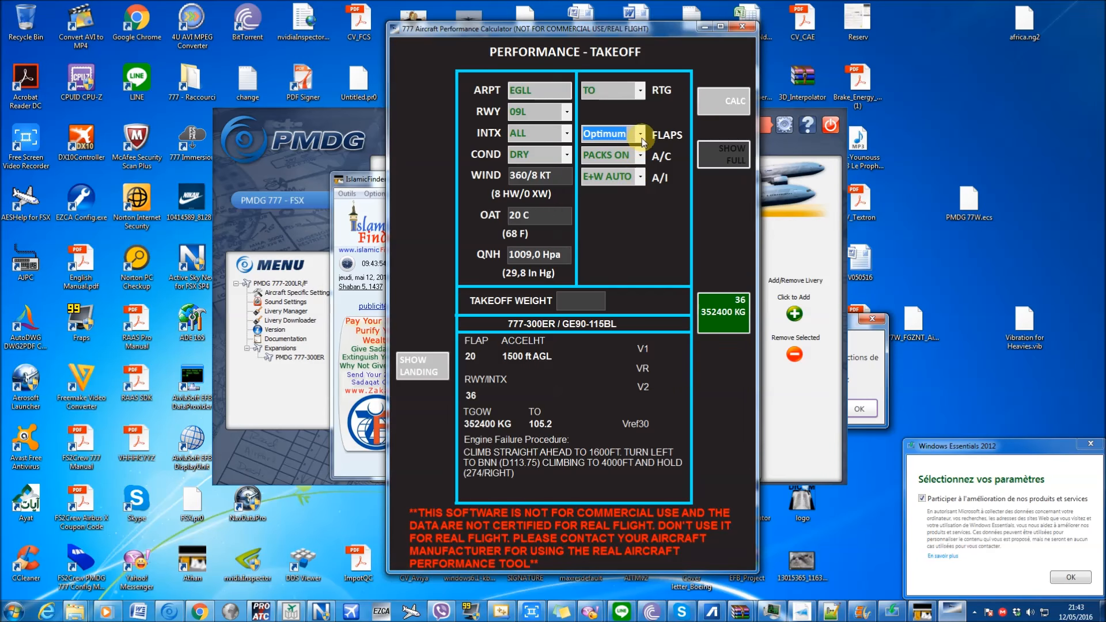
left_click(726, 108)
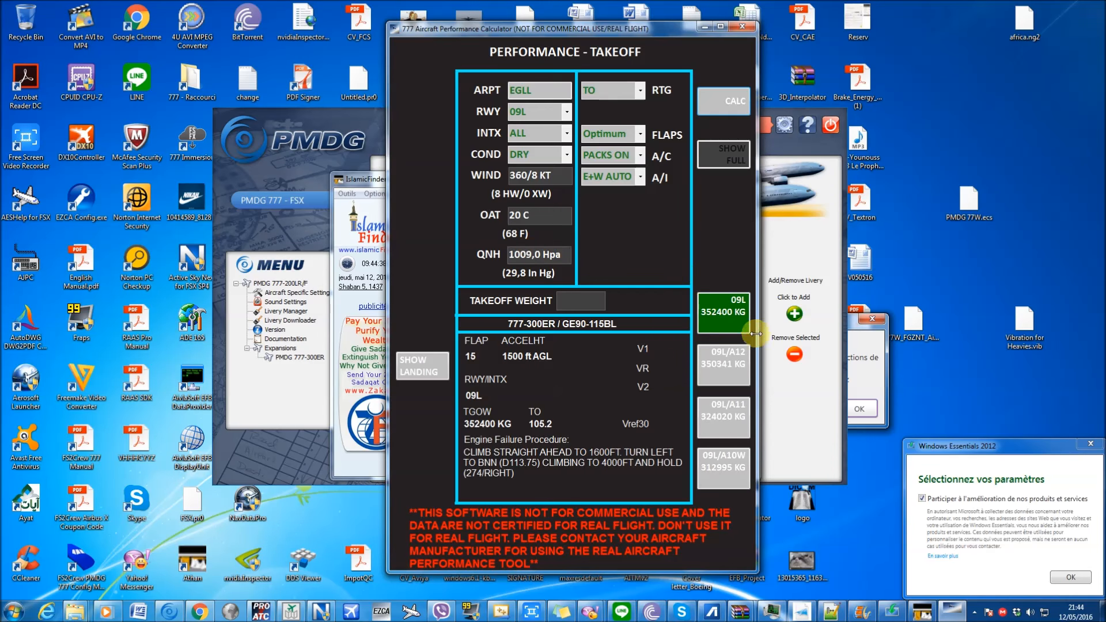
left_click(639, 134)
left_click(607, 146)
left_click(725, 101)
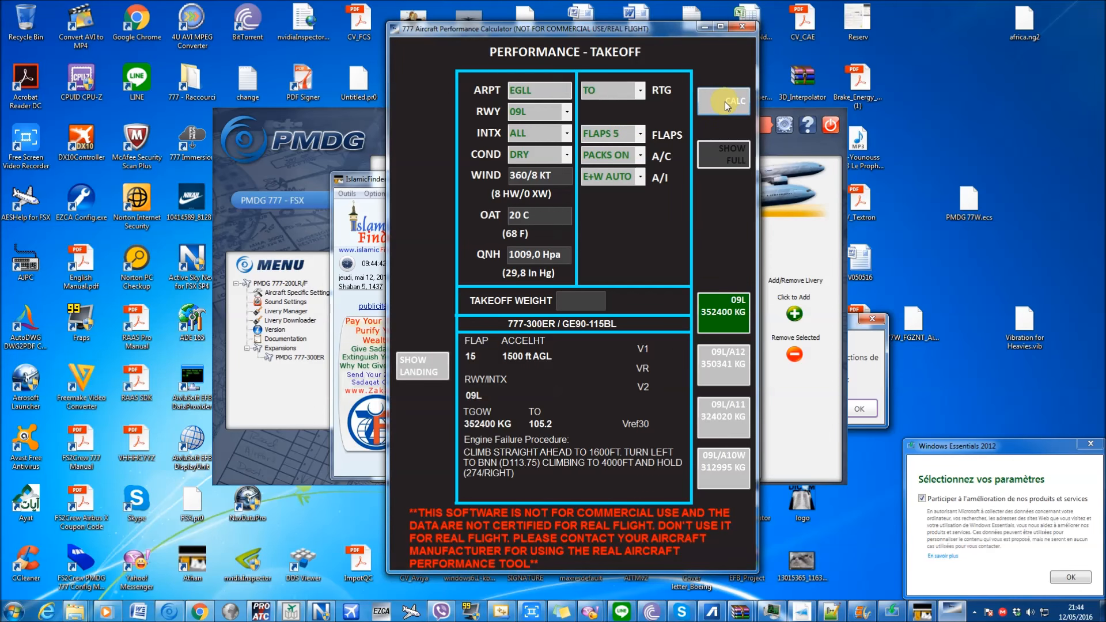
- Set the flaps to FLAPS 15 and the intersection to A11, and calculate the takeoff performance
left_click(641, 135)
left_click(637, 157)
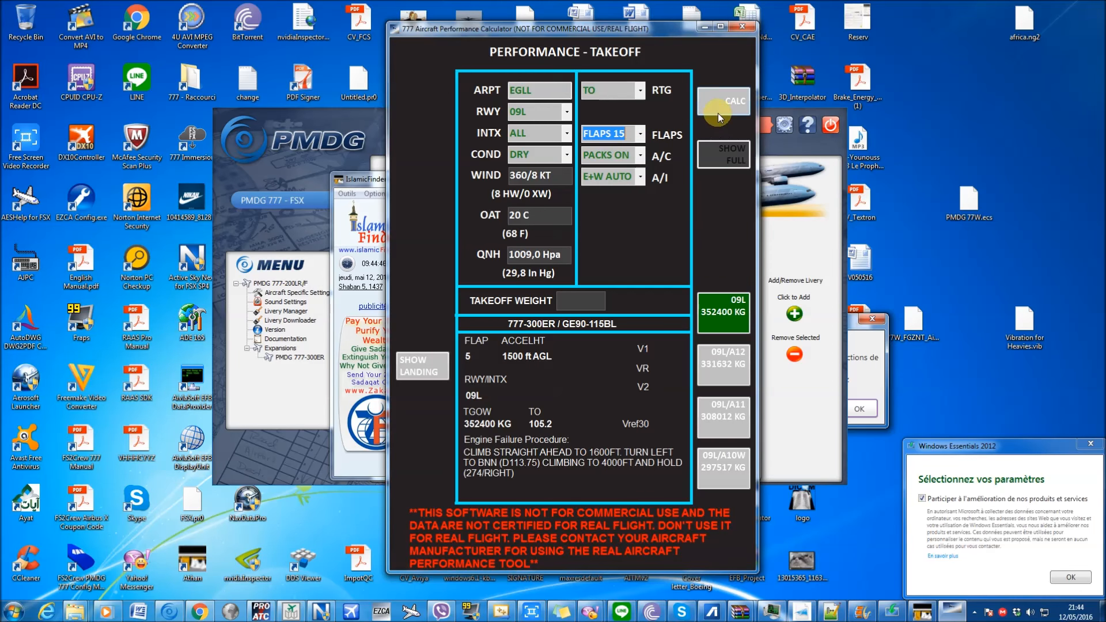
left_click(567, 133)
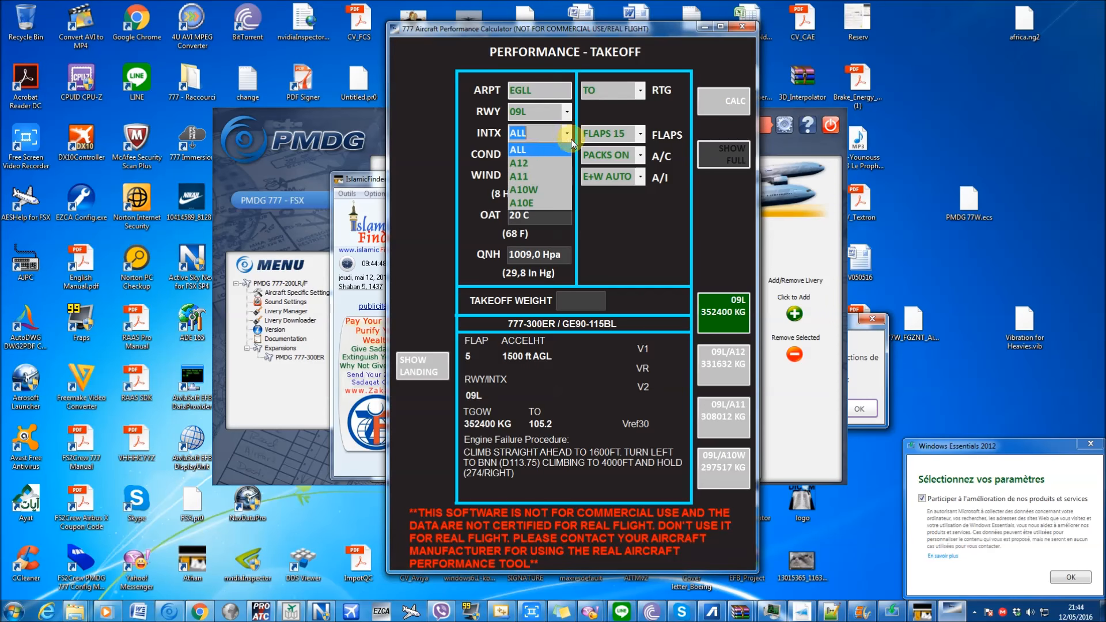
left_click(556, 176)
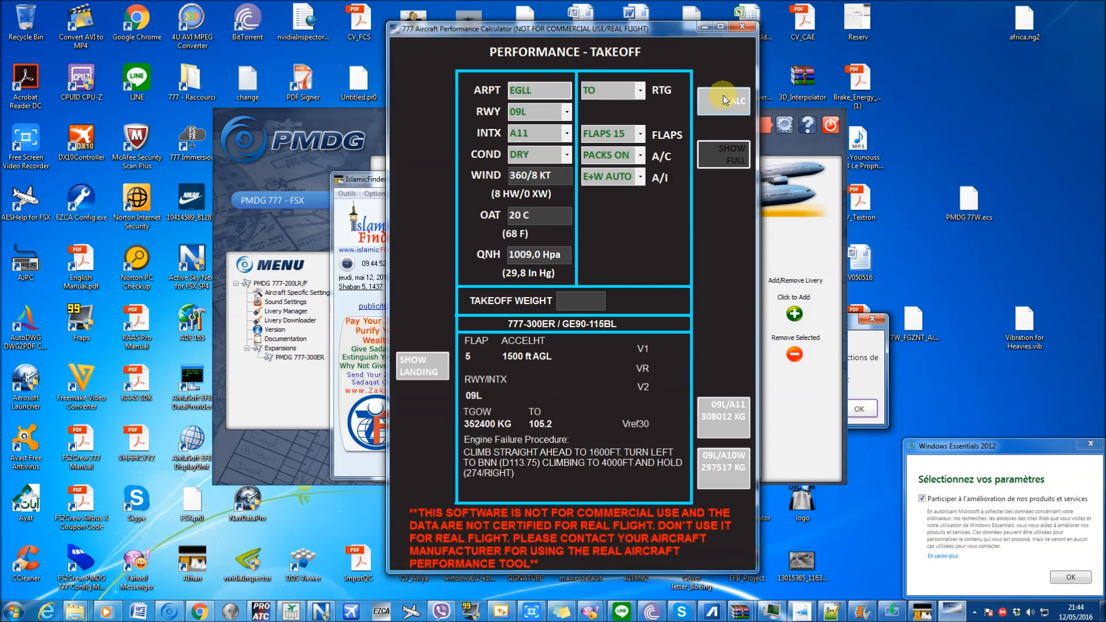
left_click(724, 95)
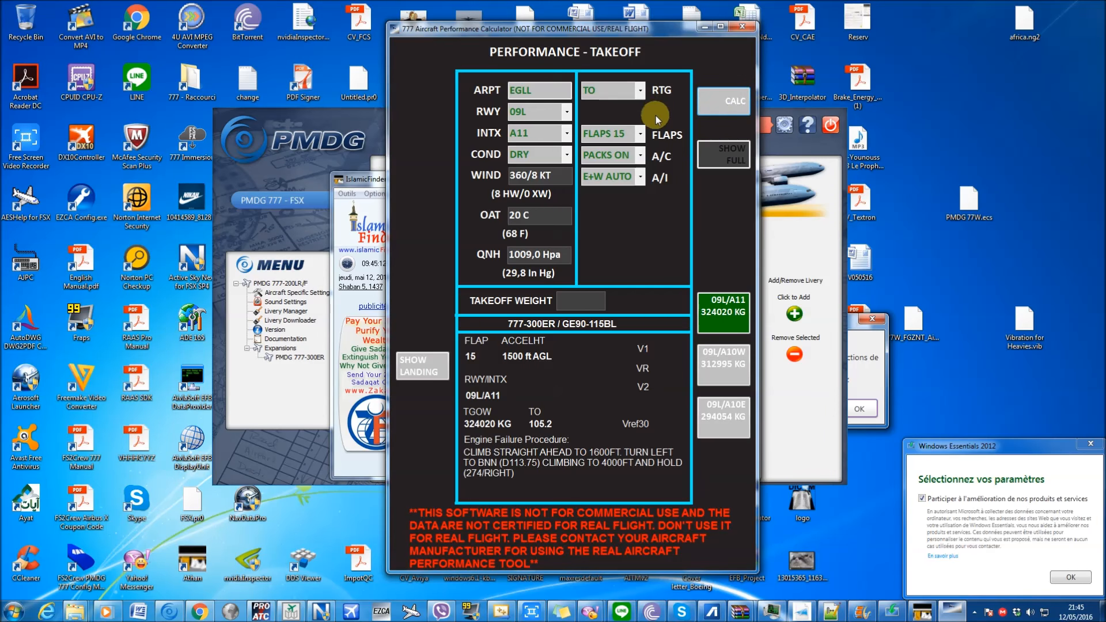
- Recalculate the takeoff limits from intersection A11 with Optimum flaps, and again with FLAPS 15 for comparison
left_click(640, 133)
left_click(610, 192)
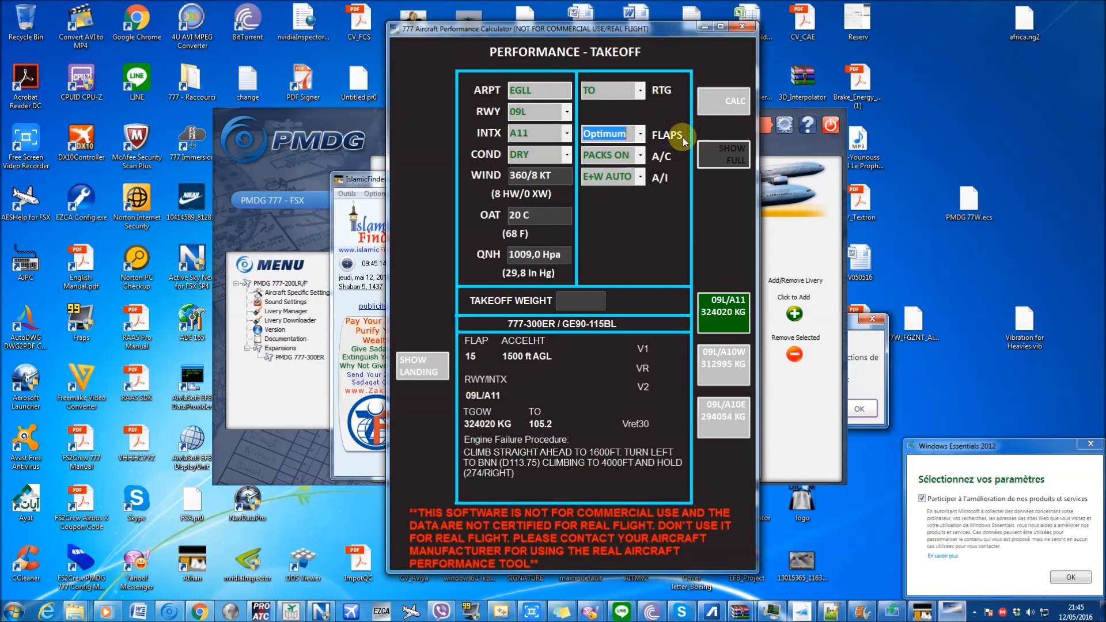
left_click(717, 106)
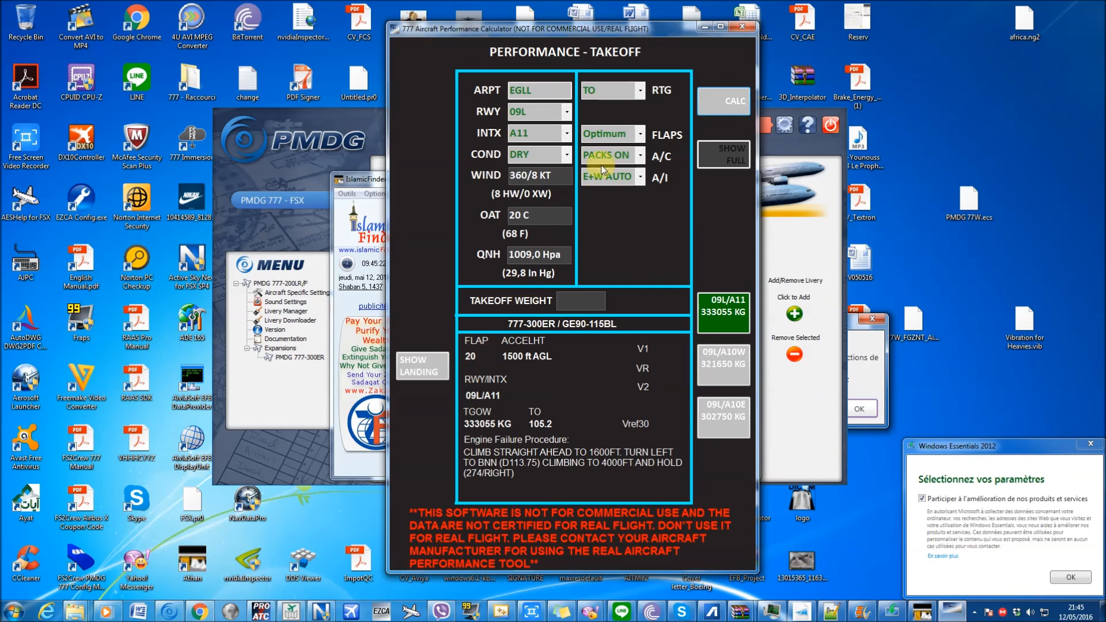
left_click(639, 134)
left_click(608, 140)
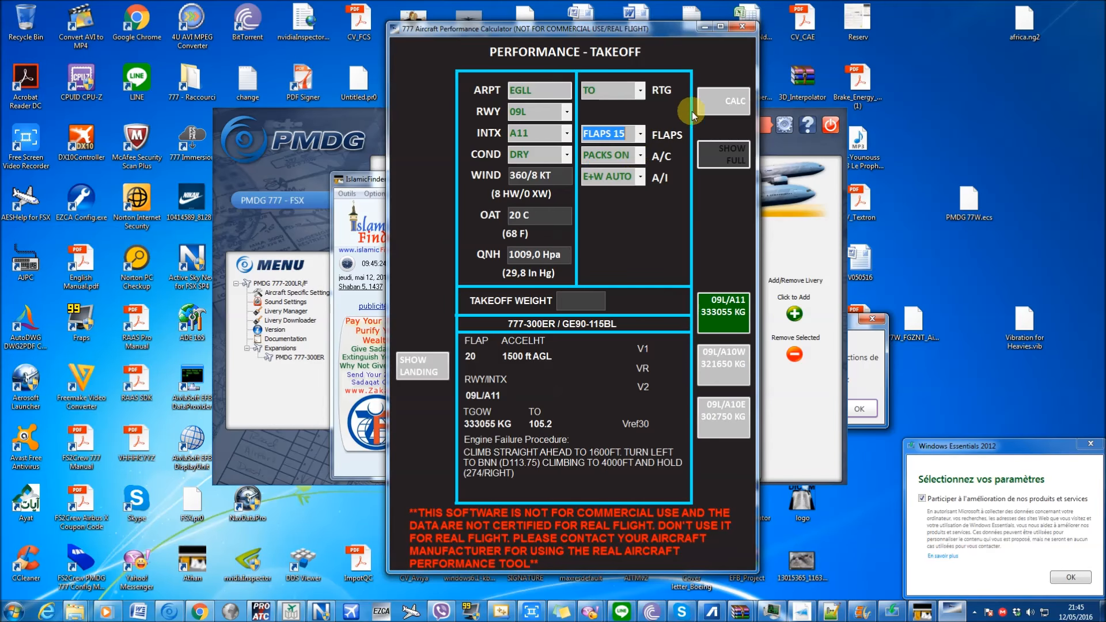
left_click(713, 110)
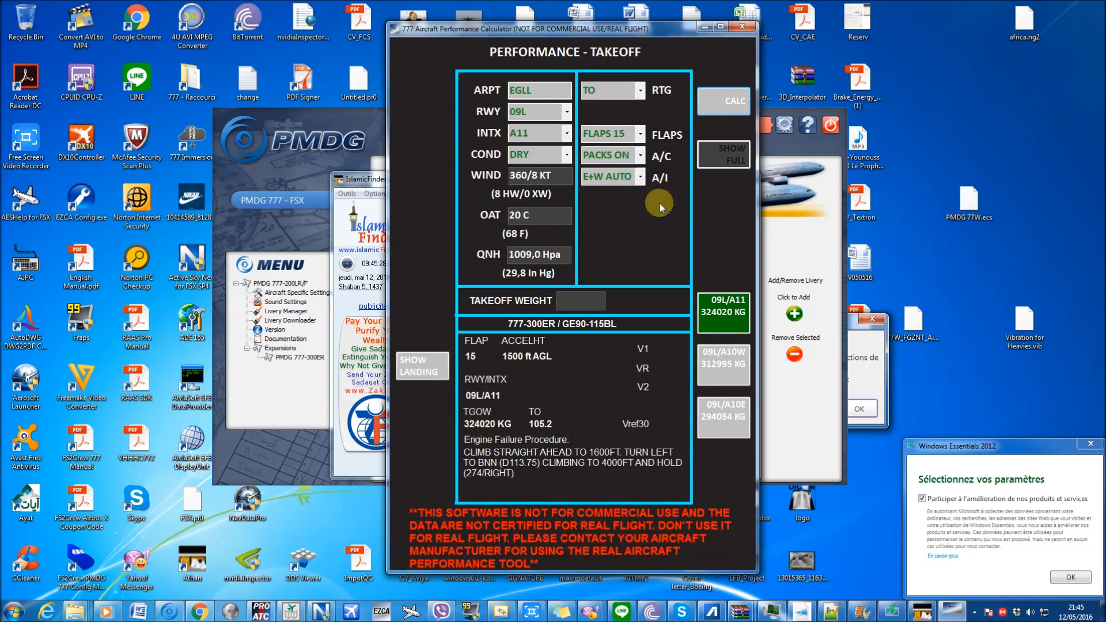
- Recalculate the takeoff limits from intersection A11 with FLAPS 5, and again with FLAPS 20
left_click(640, 133)
left_click(628, 158)
left_click(720, 107)
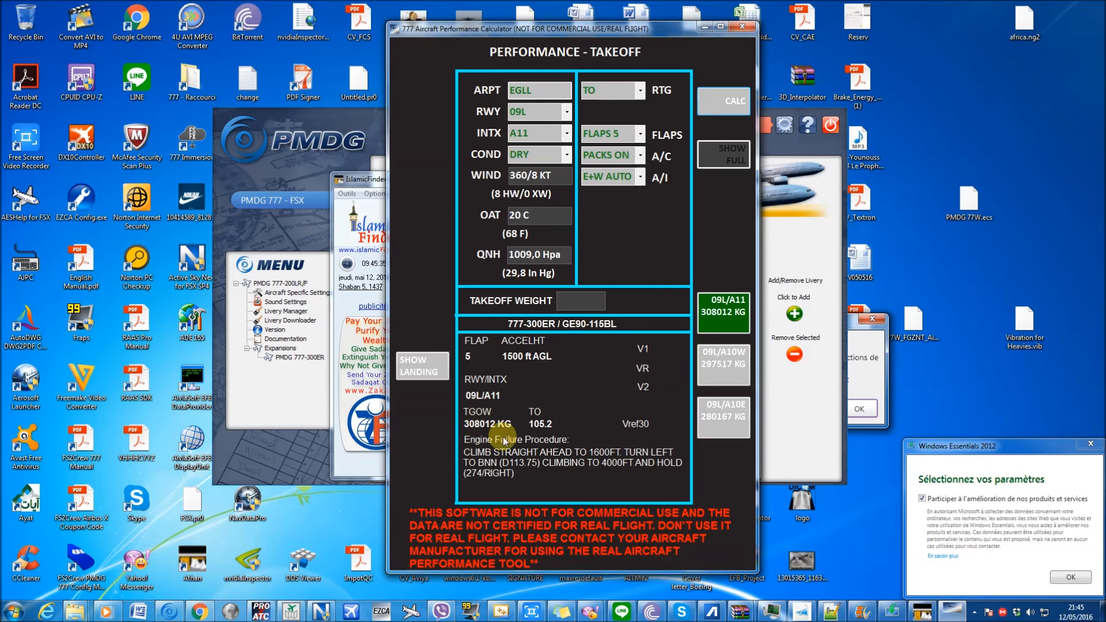
left_click(639, 133)
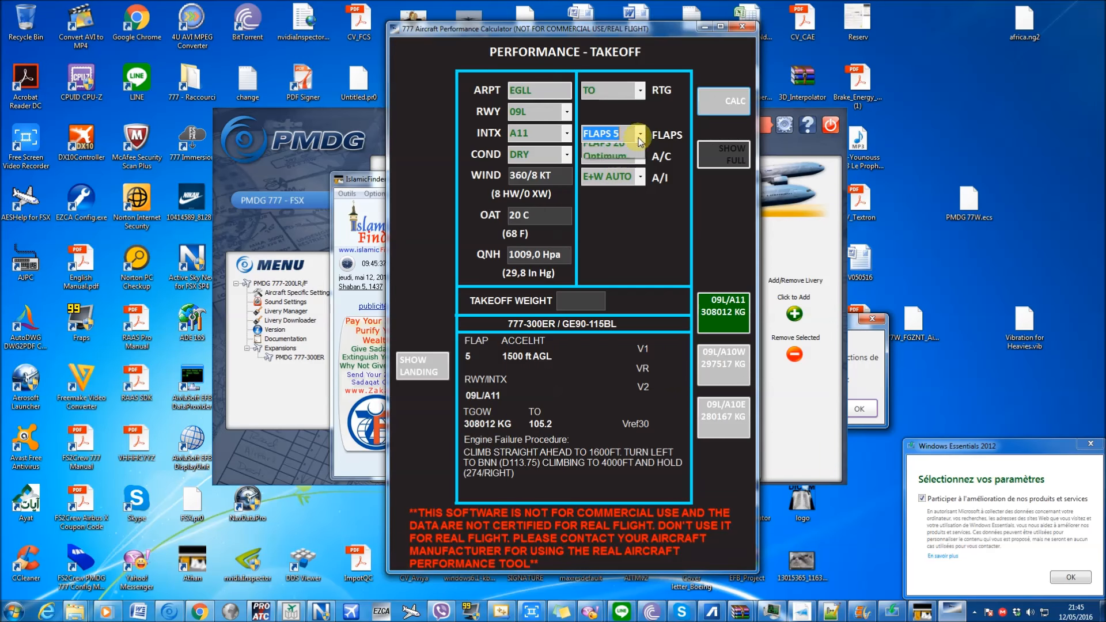
left_click(604, 177)
left_click(717, 113)
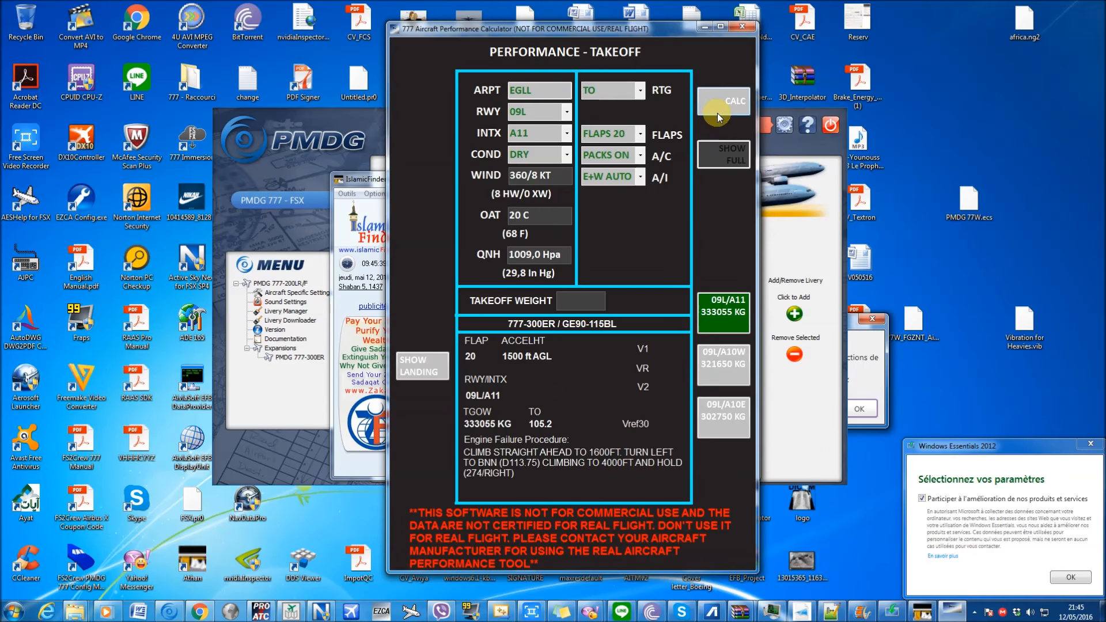
- Set the flaps back to Optimum and recalculate the takeoff performance from intersection A11
left_click(639, 133)
left_click(626, 189)
left_click(725, 105)
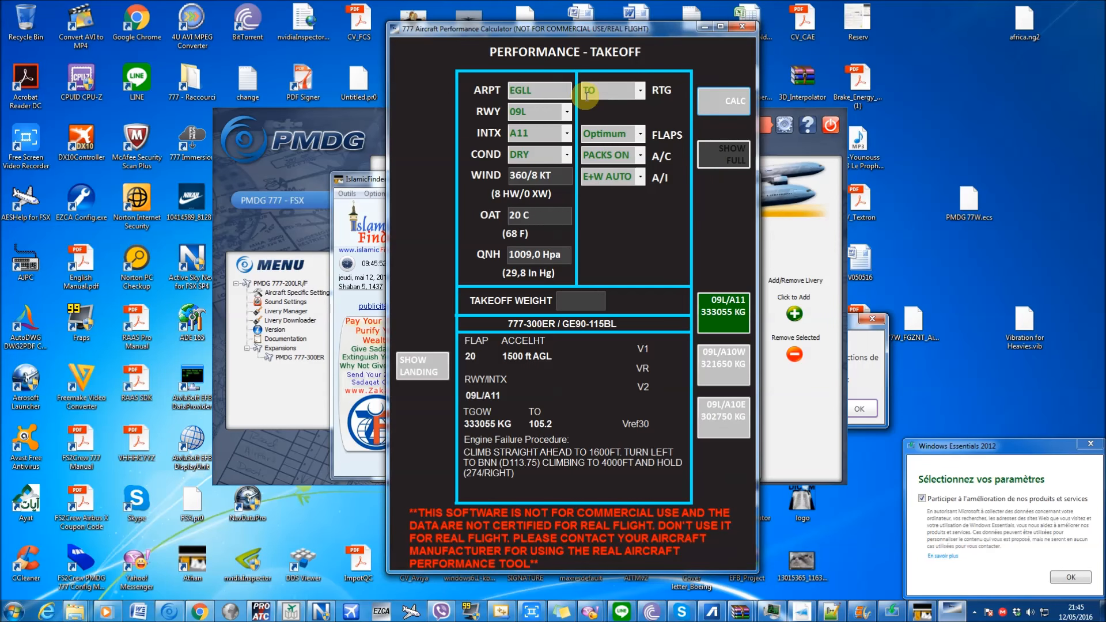
- Set the flaps to FLAPS 5 with a DRY runway condition and calculate the takeoff limits from intersection A11
left_click(569, 155)
left_click(555, 181)
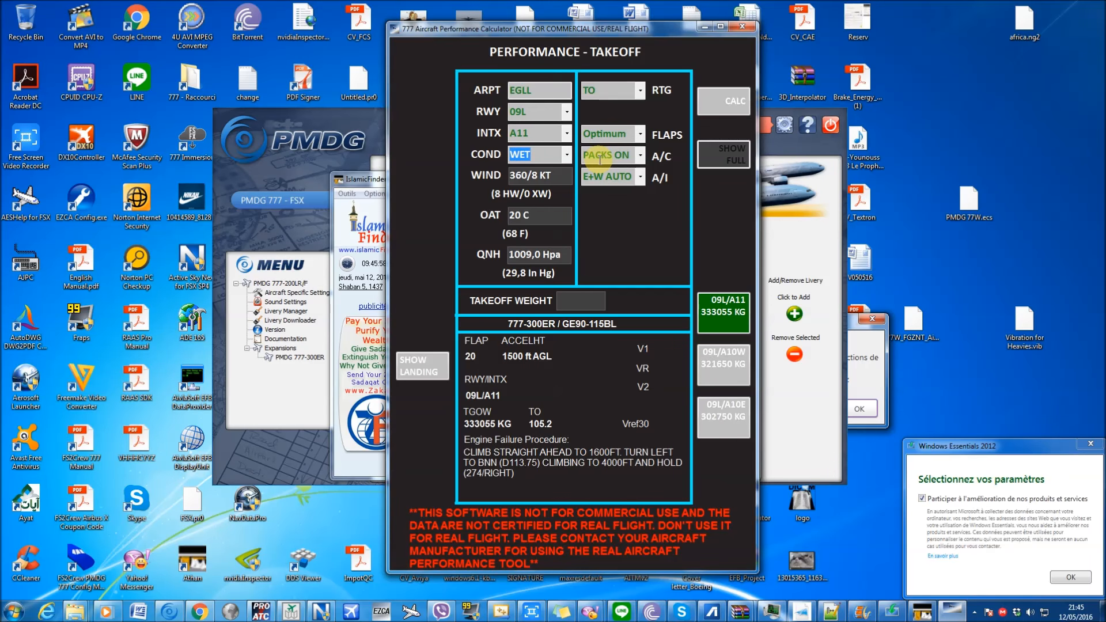
left_click(640, 134)
left_click(637, 146)
left_click(568, 154)
left_click(553, 171)
left_click(729, 107)
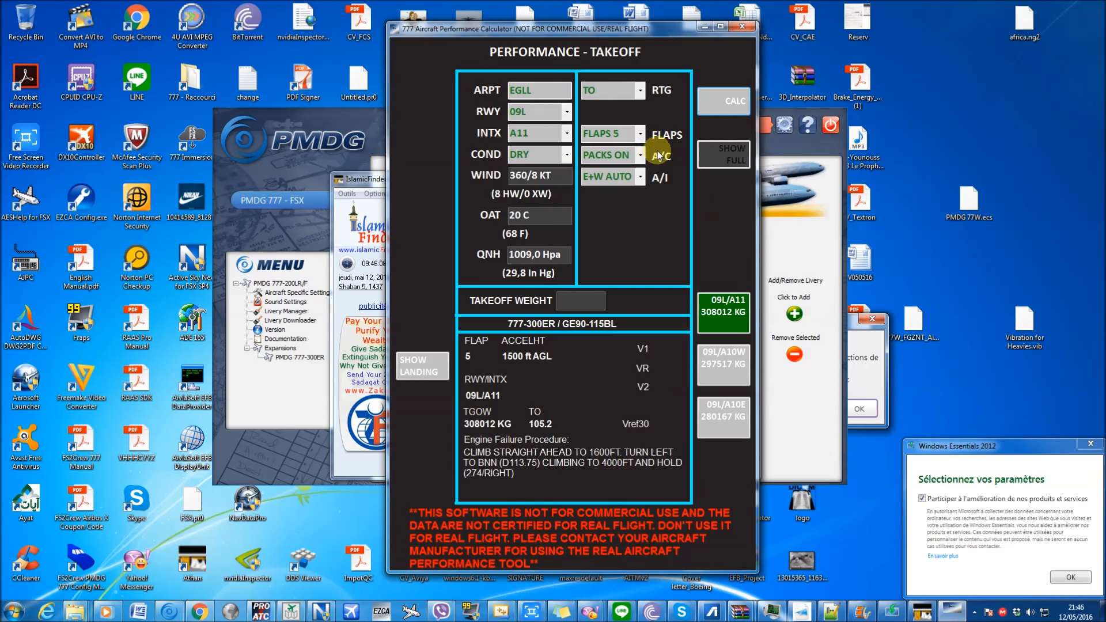
- Change the runway condition to WET and recalculate the takeoff limits with FLAPS 5
left_click(568, 155)
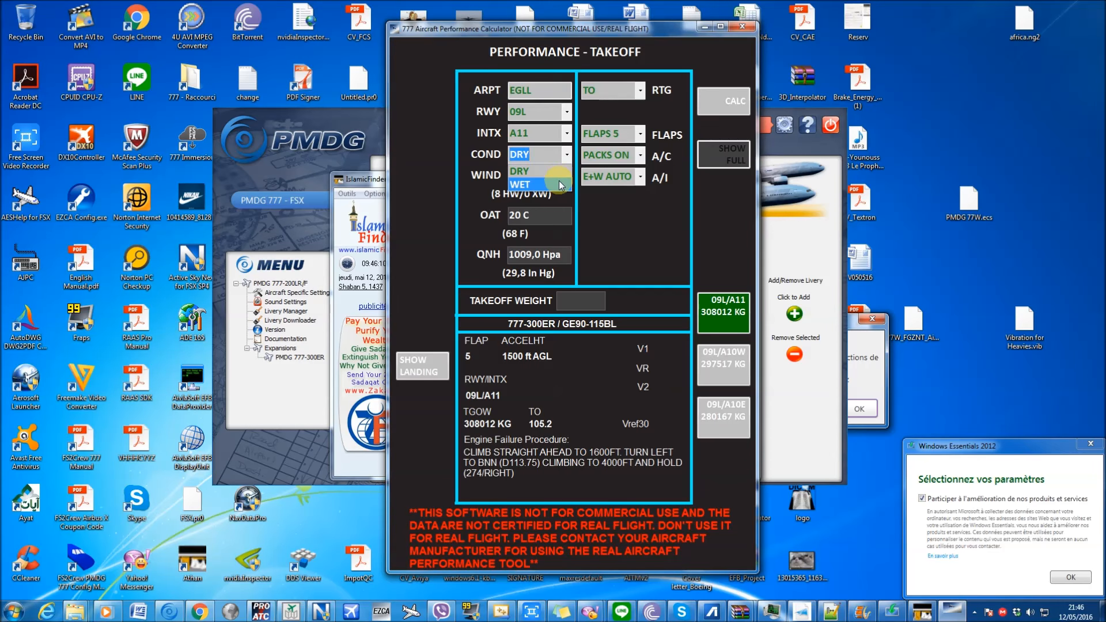
left_click(558, 182)
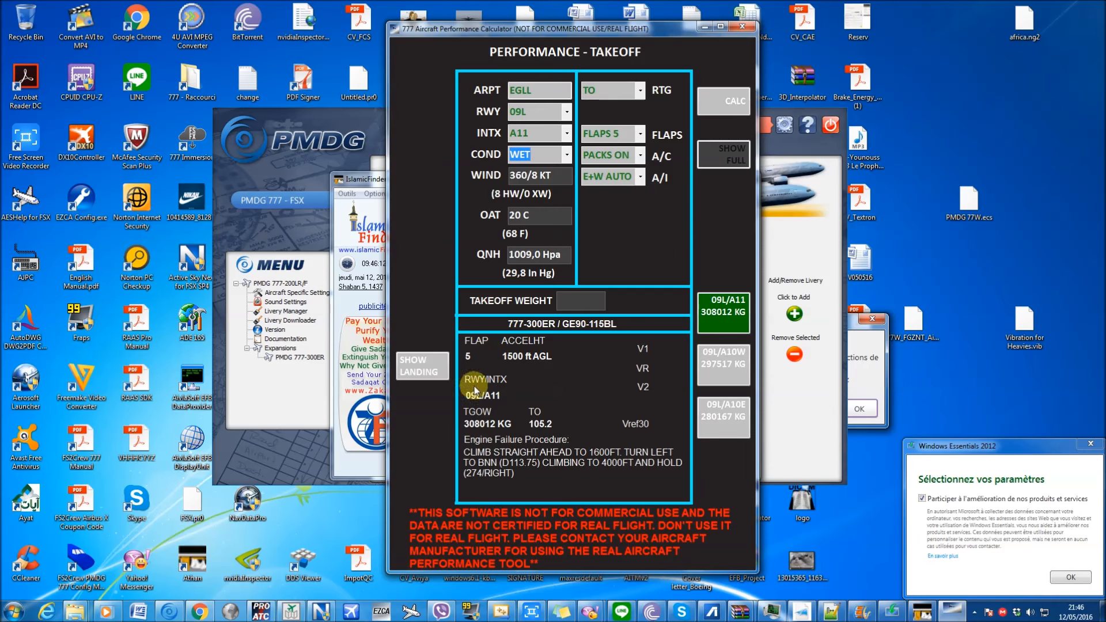
left_click(727, 101)
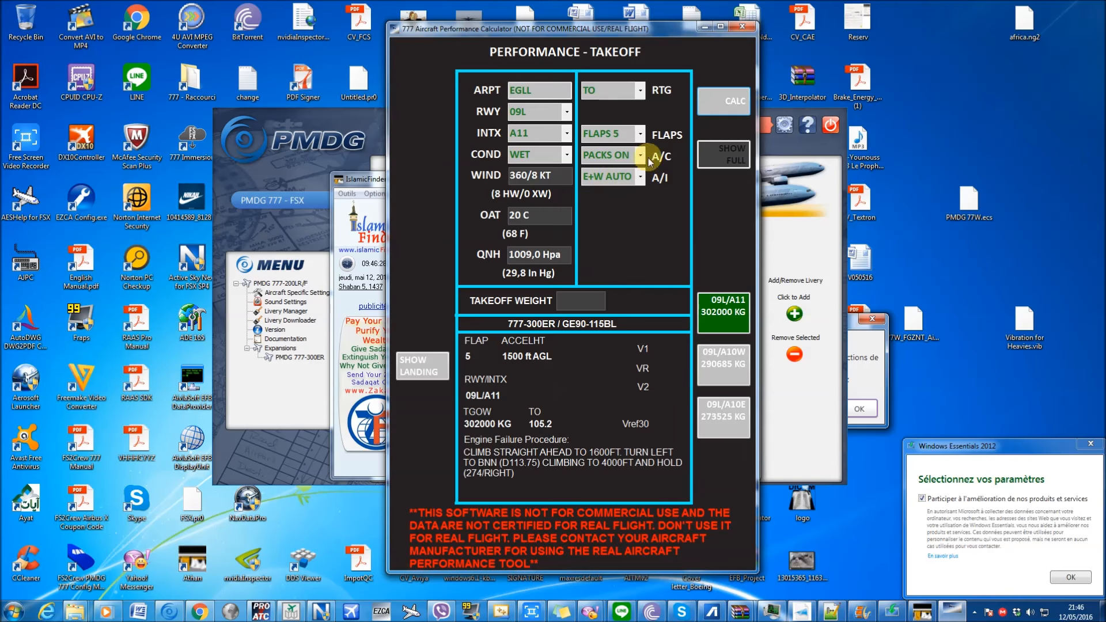
- Keep the flaps at FLAPS 5 and set the wind to 360/20 KT
left_click(640, 136)
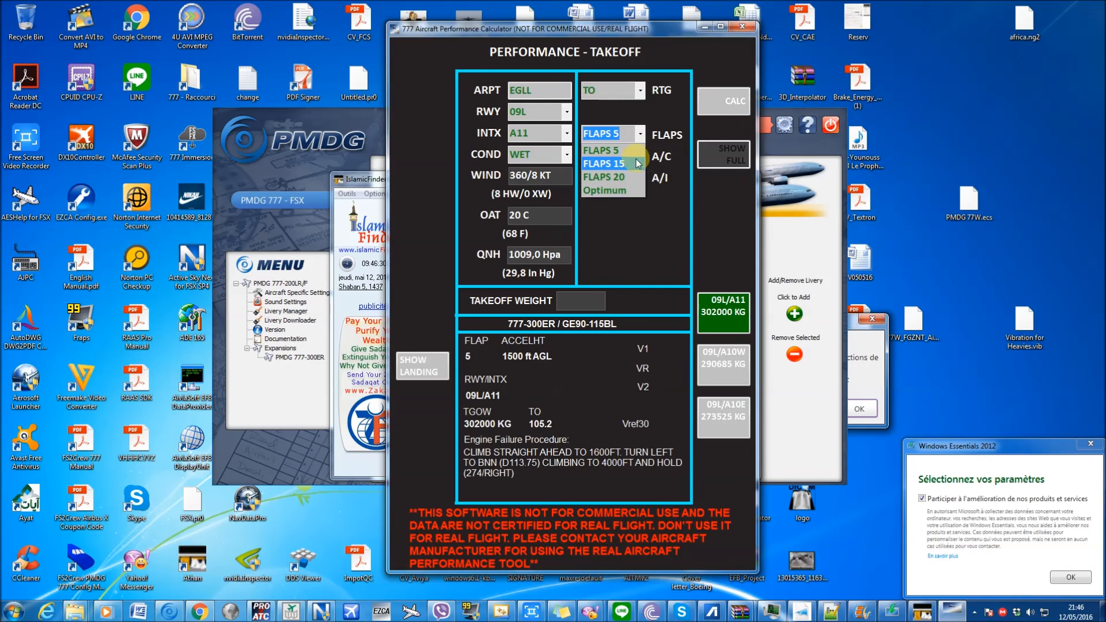
left_click(636, 159)
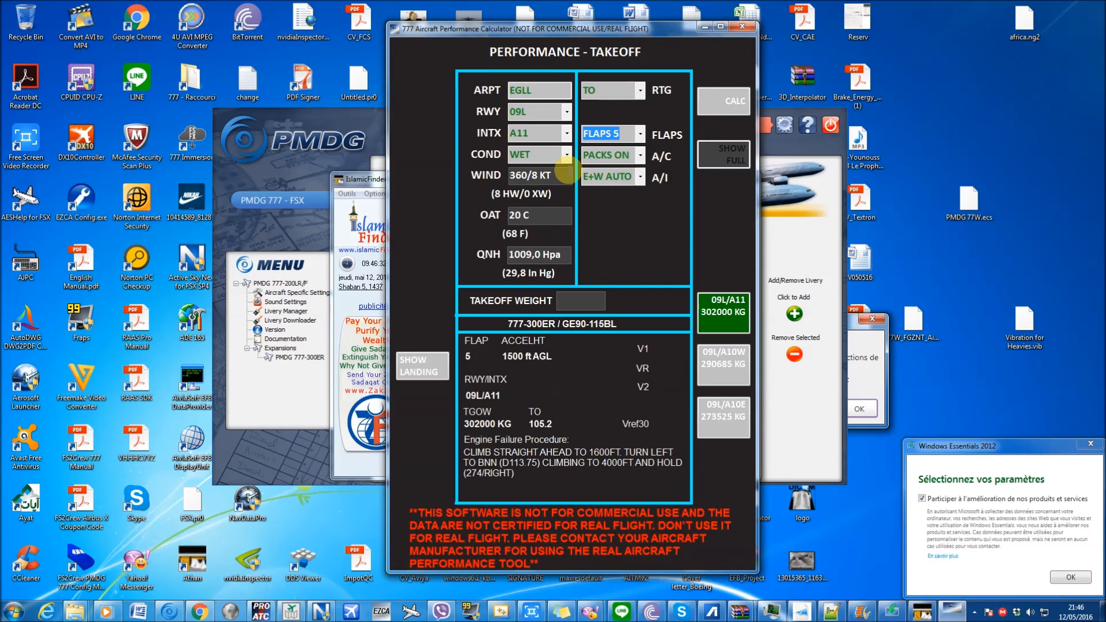
left_click(543, 176)
left_click_drag(544, 176, 534, 176)
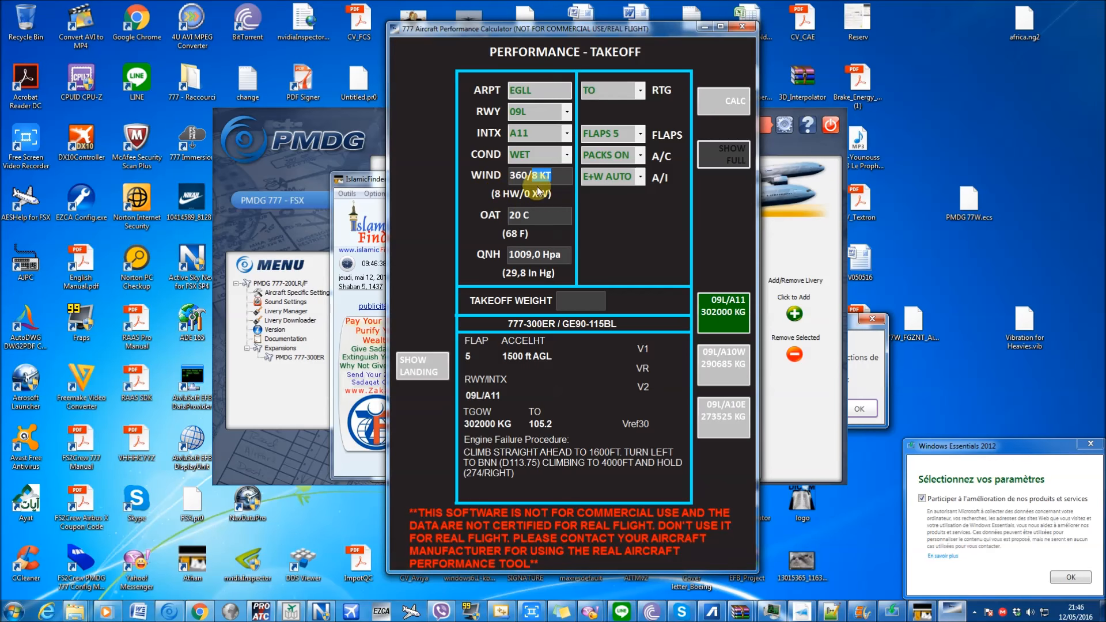
type("20")
key("Tab")
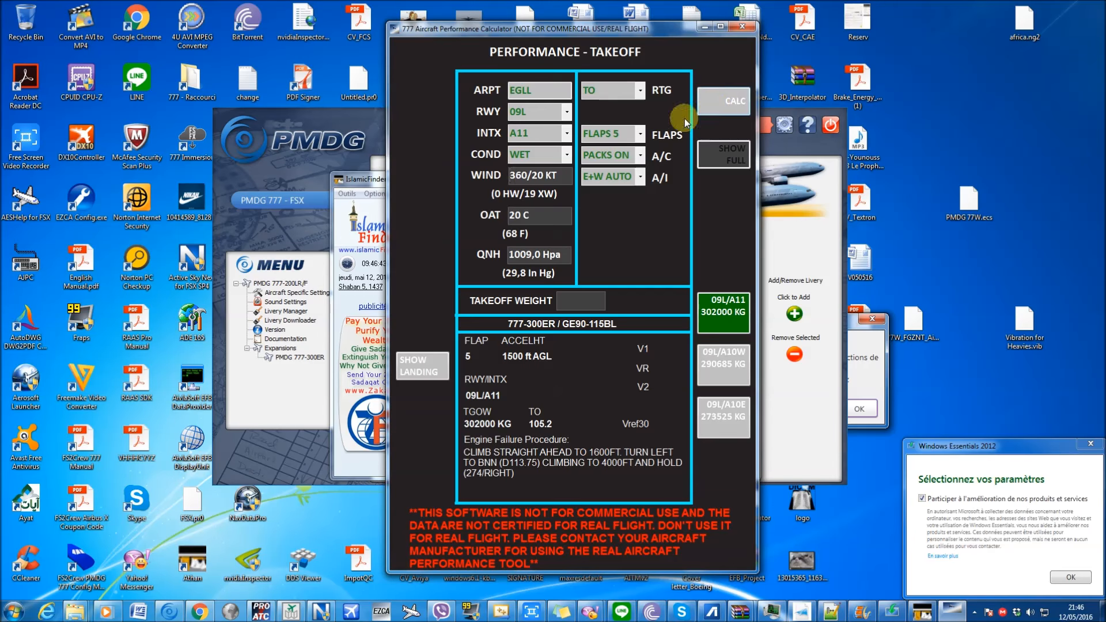
- Set the wind to 090/25 KT and recalculate the takeoff limits for the wet runway
left_click_drag(559, 176, 507, 177)
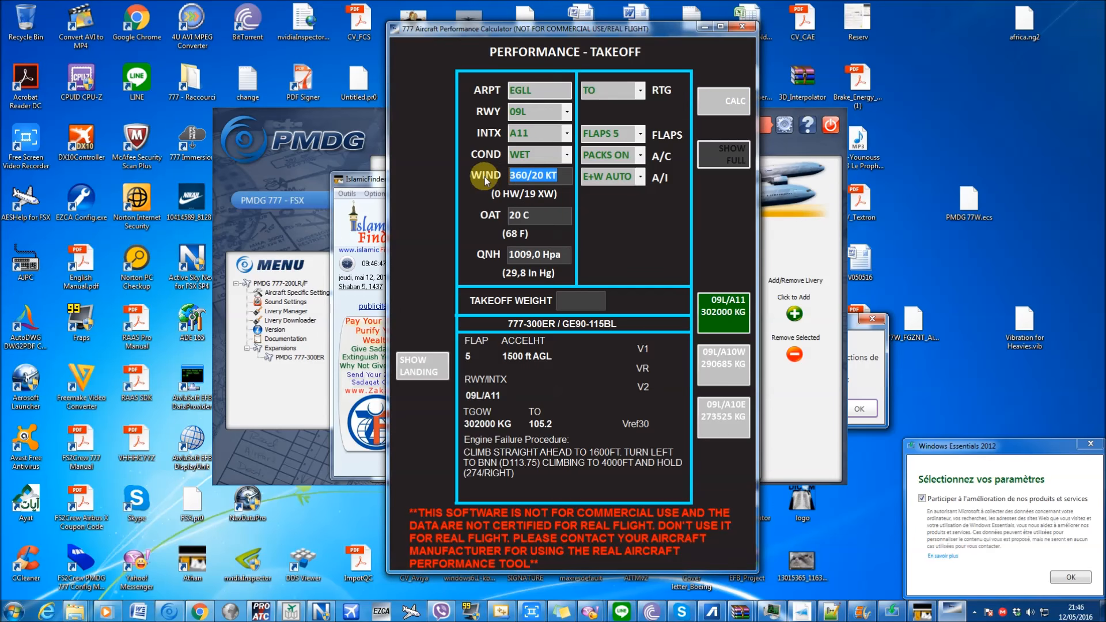
type("360/20 KT")
left_click_drag(560, 176, 507, 178)
type("0")
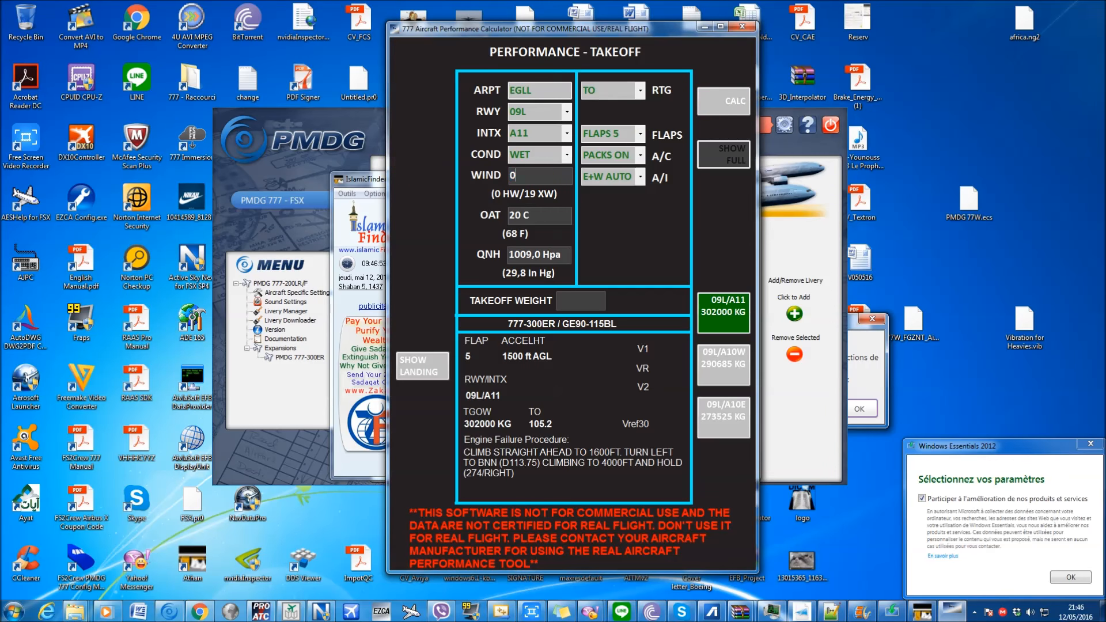
type("90/25 KT")
left_click(722, 99)
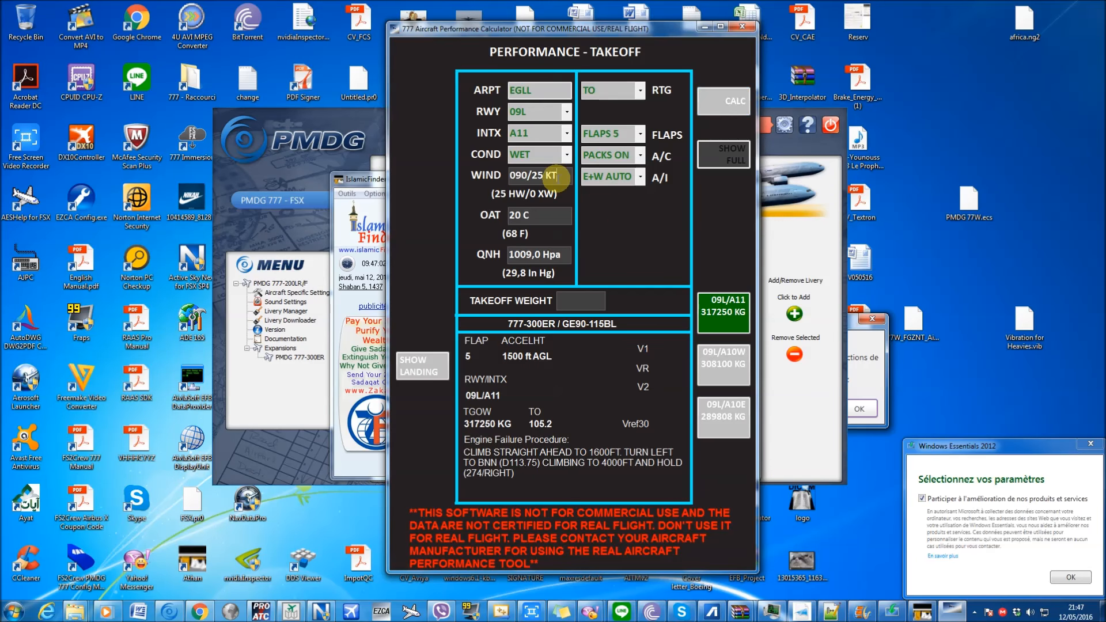
- Reduce the wind speed to 5 KT, keeping the 090 wind direction
left_click_drag(568, 176, 534, 177)
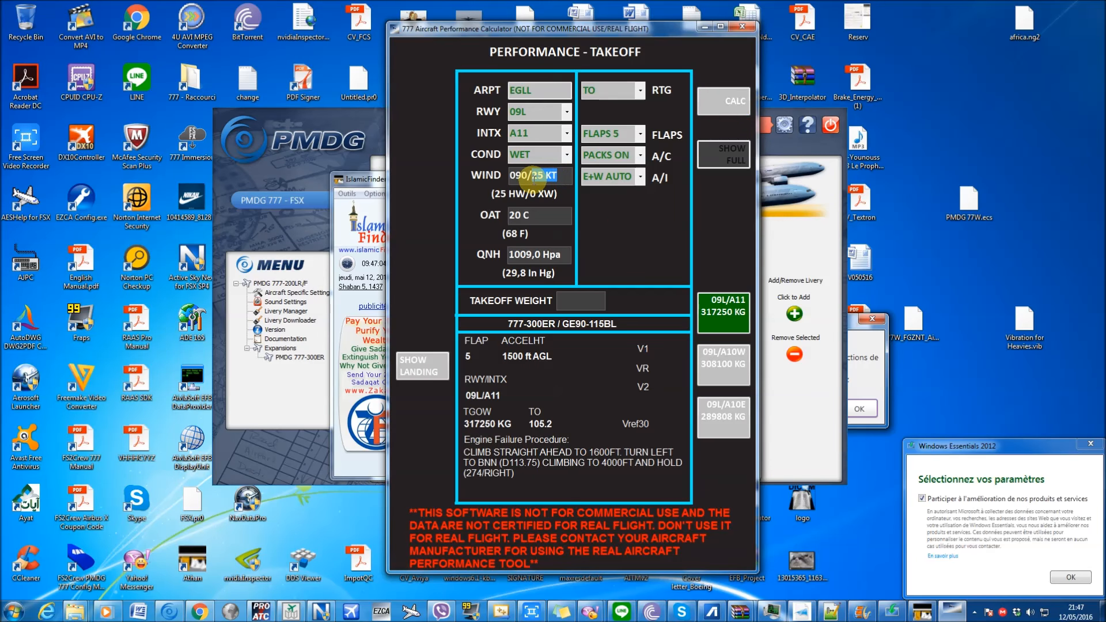
type("5")
key("Return")
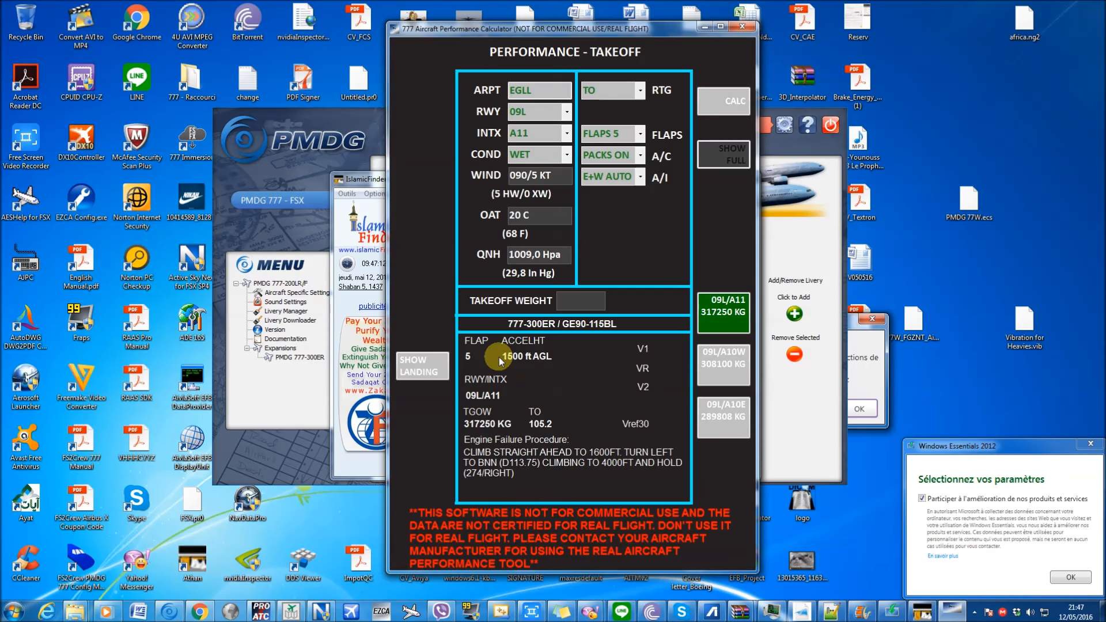
- Recalculate the takeoff limits for the 090/5 KT wind, and again with the OAT set to 30 C
left_click(716, 103)
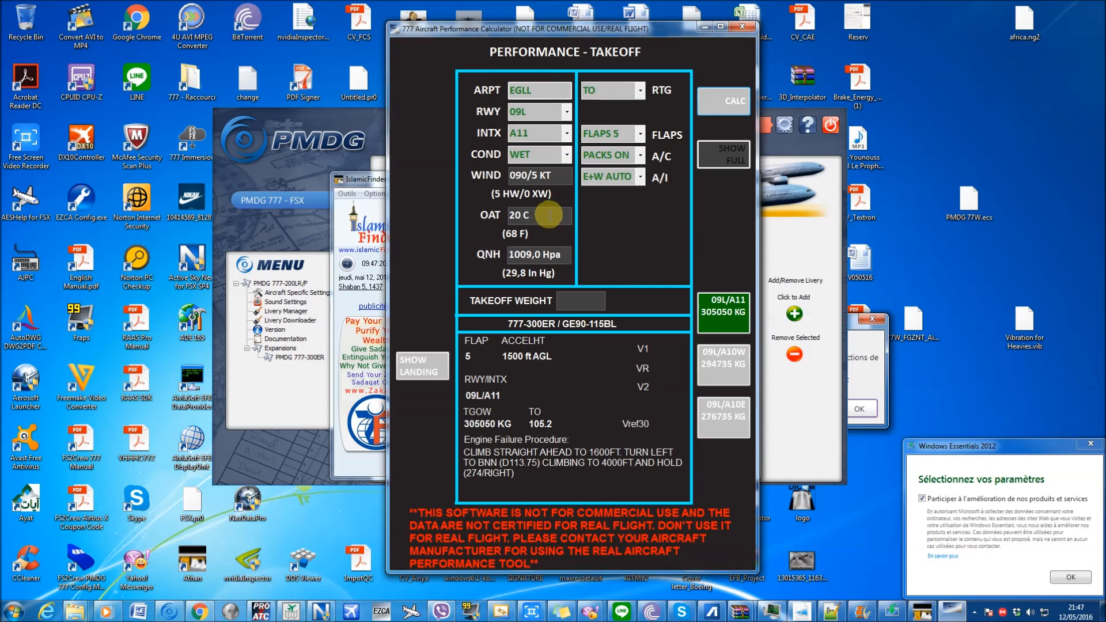
left_click_drag(567, 214, 502, 214)
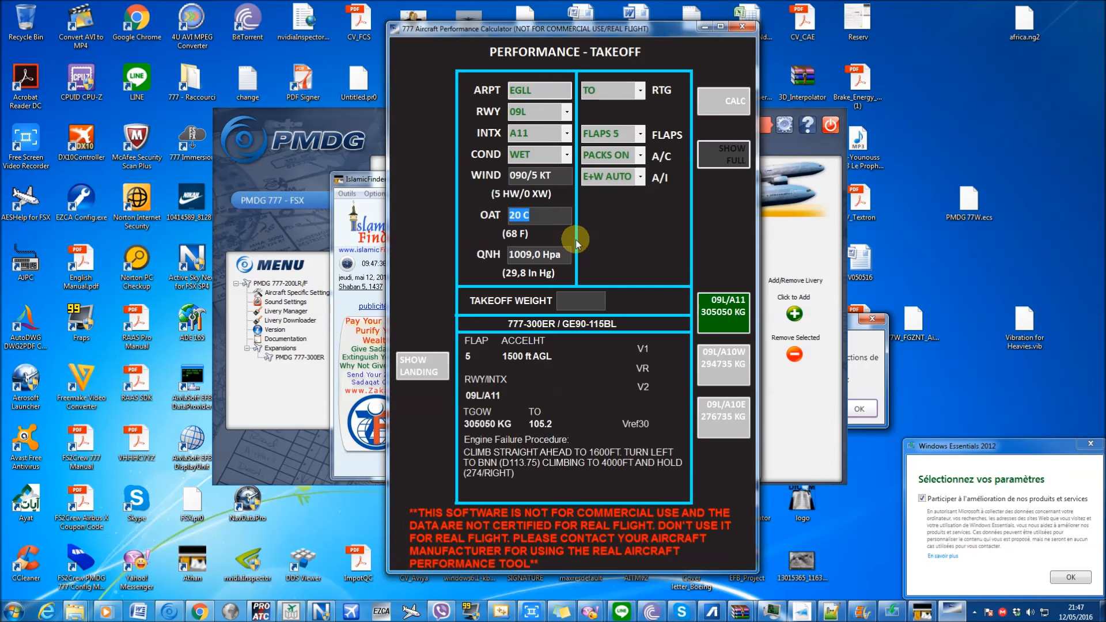
type("30 C")
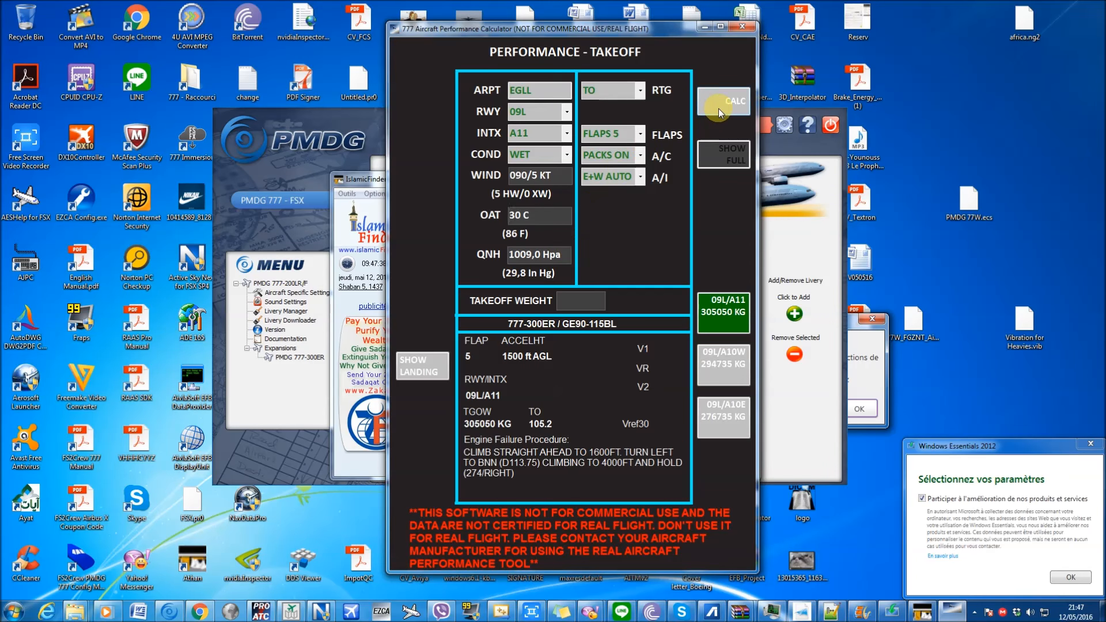
left_click(719, 108)
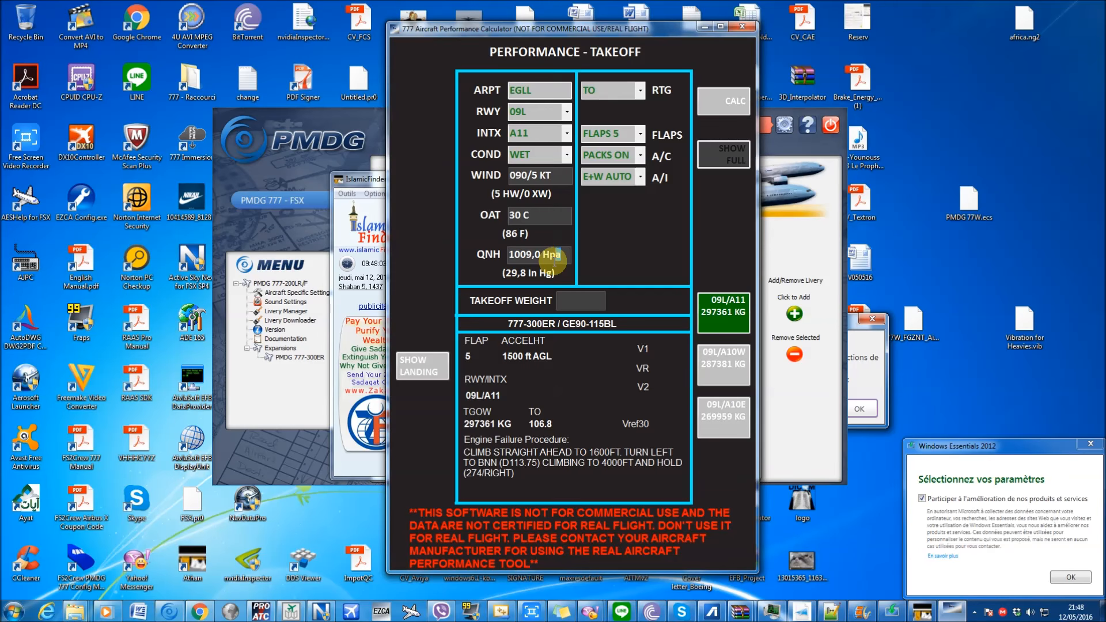
- Set the QNH to 1020 hPa and recalculate the takeoff limits
left_click_drag(557, 255, 520, 257)
type("20")
key("Return")
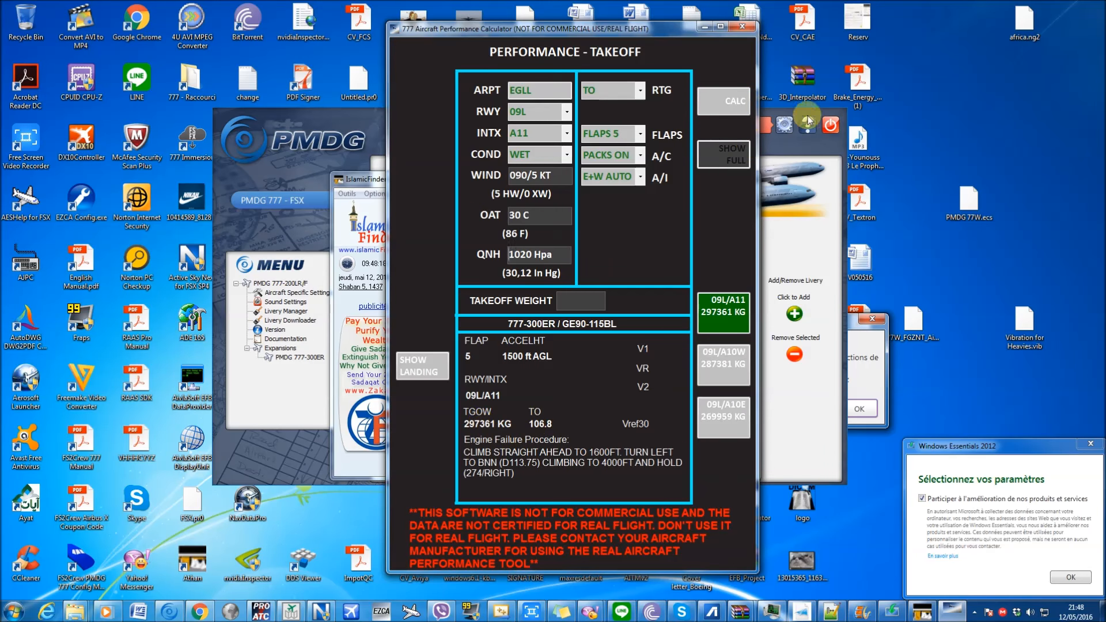
left_click(731, 106)
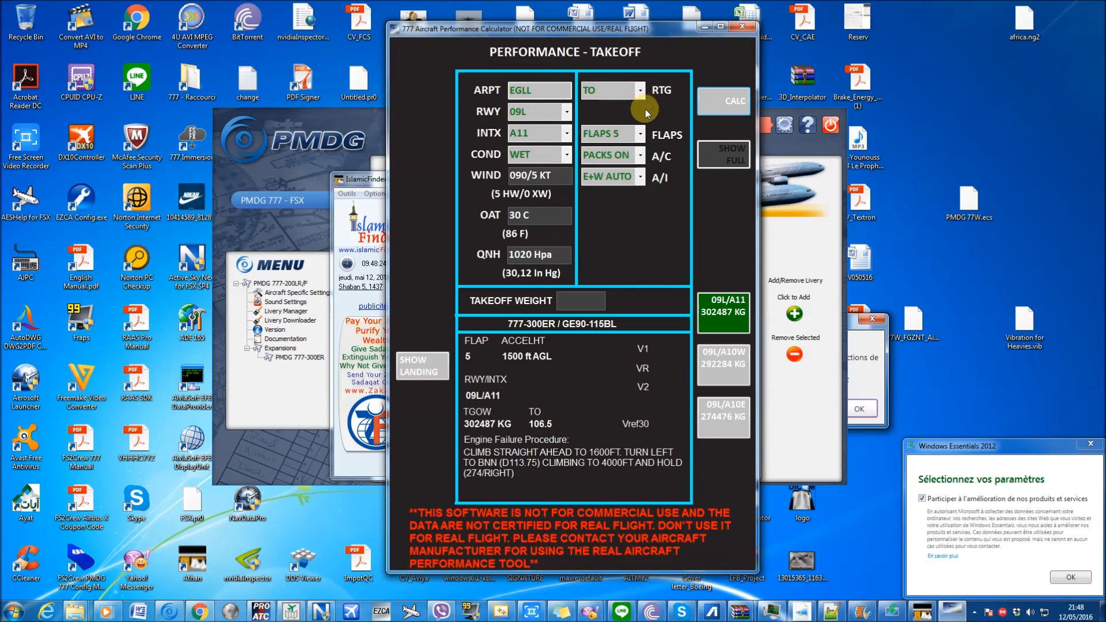
- Calculate the takeoff limits with the air conditioning at PACKS OFF and return the setting to PACKS ON
left_click(641, 156)
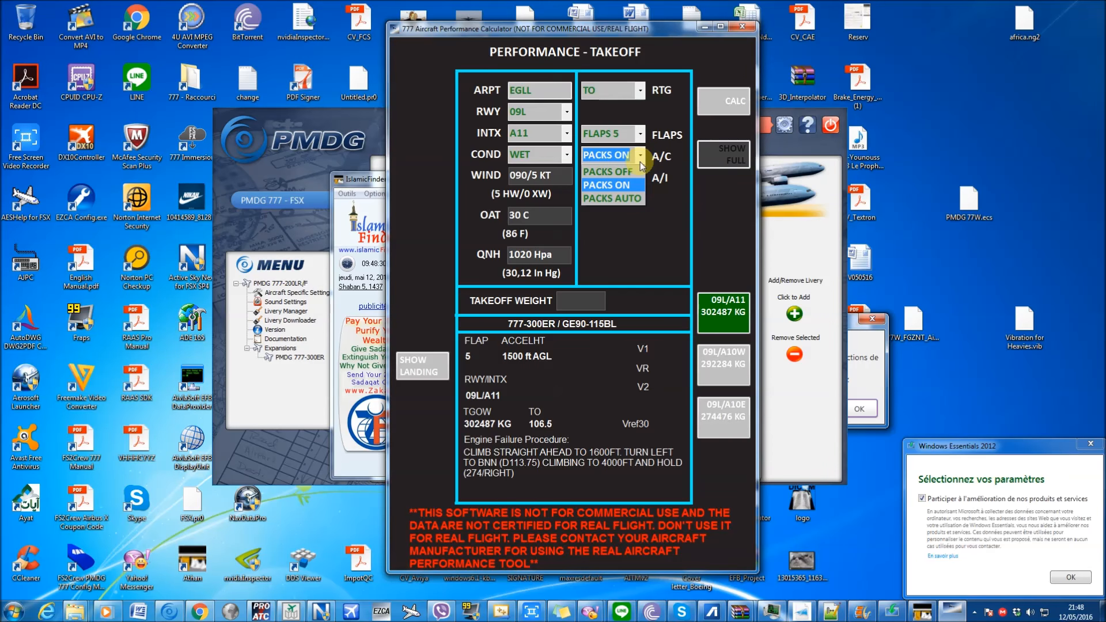
left_click(641, 171)
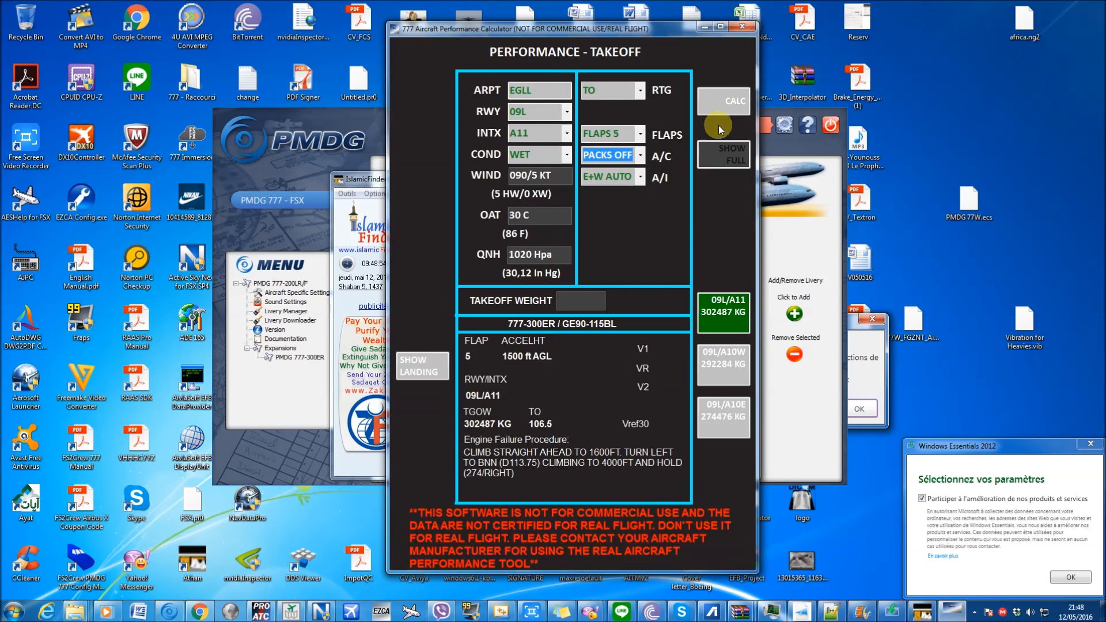
left_click(727, 107)
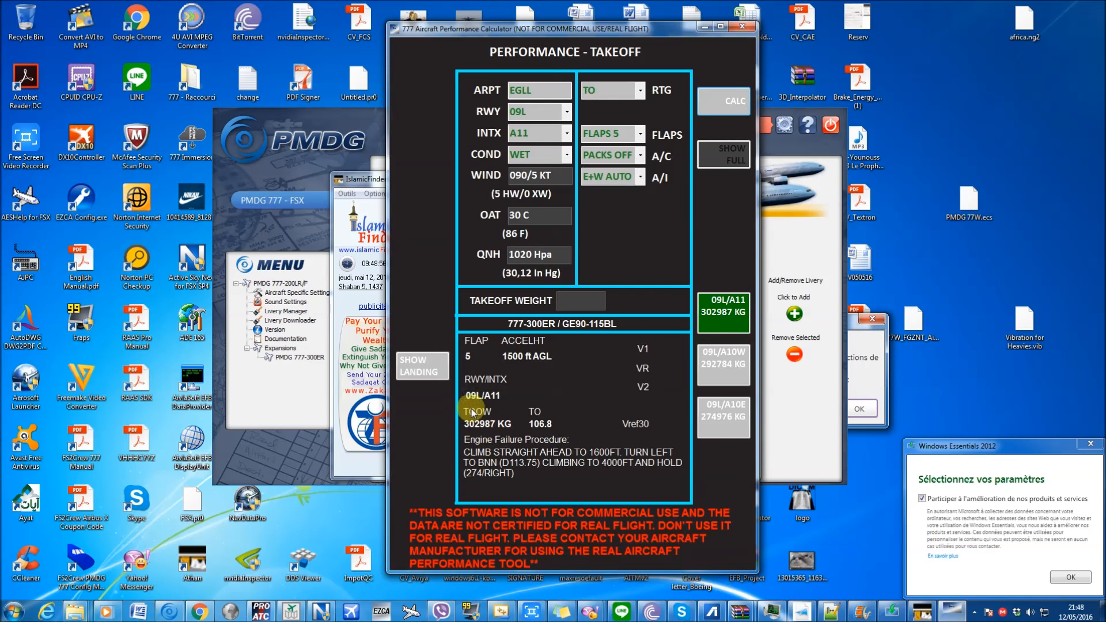
left_click(640, 155)
left_click(634, 185)
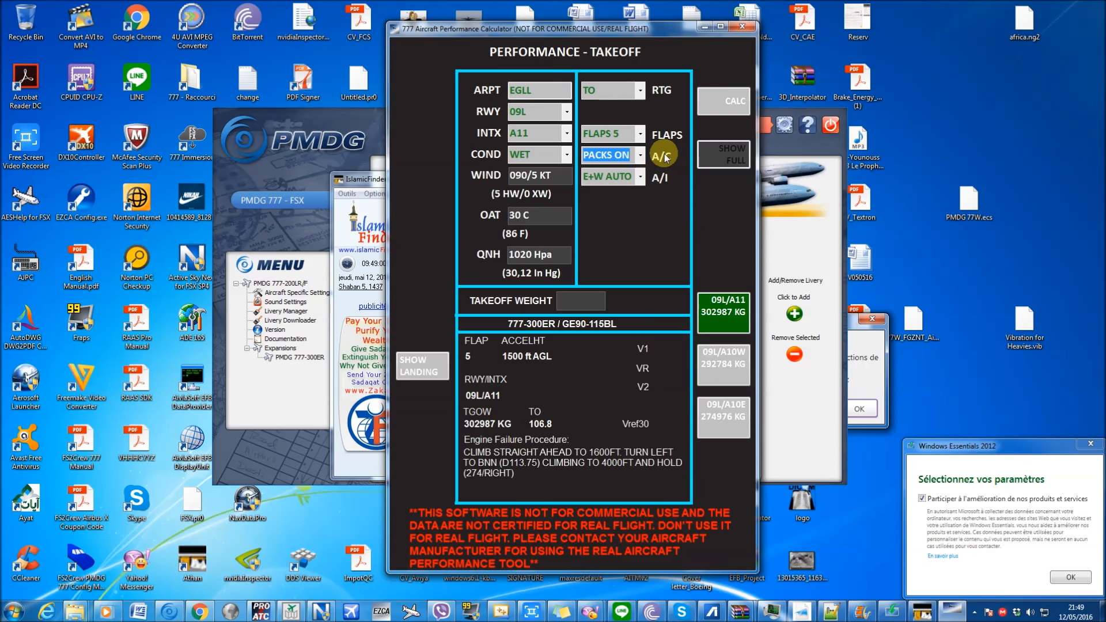
- Set the anti-ice to E+W ON and recalculate the takeoff limits
left_click(640, 176)
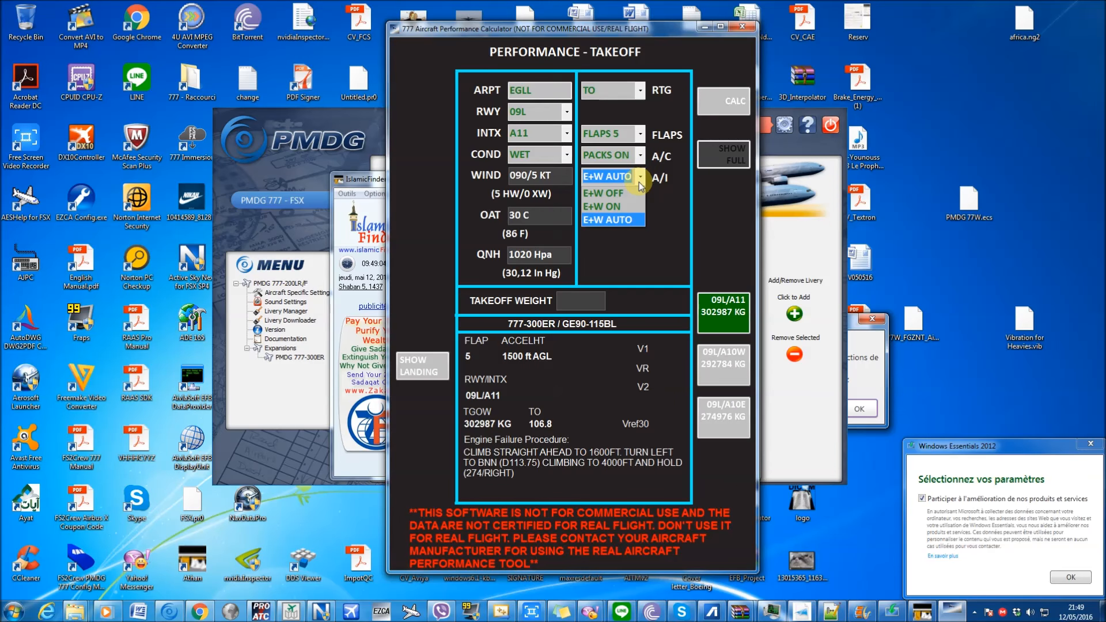
left_click(669, 212)
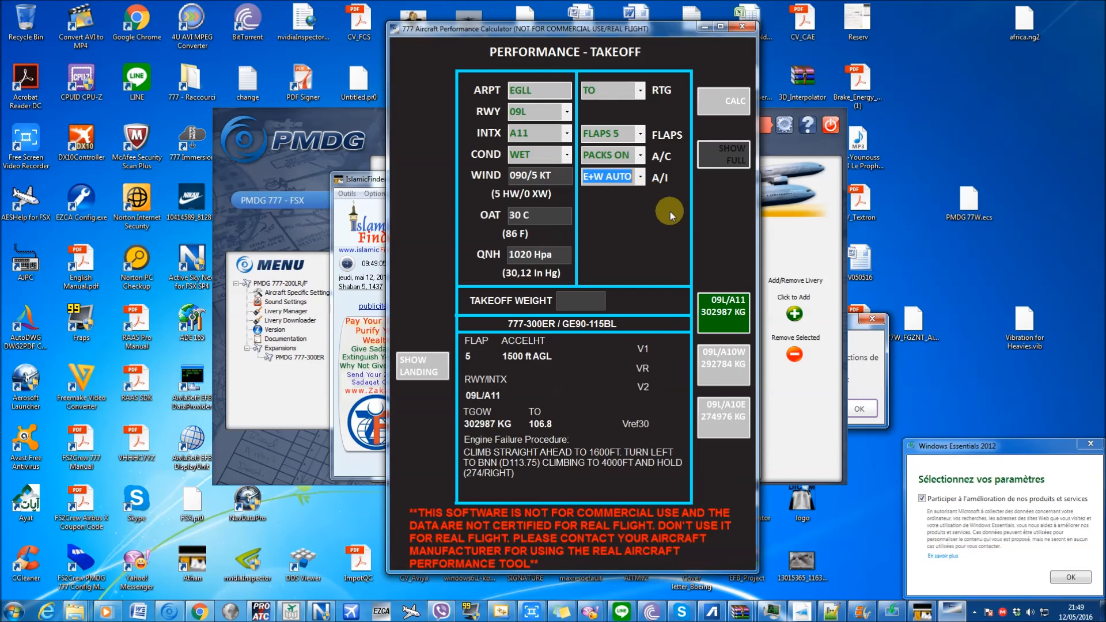
left_click(642, 179)
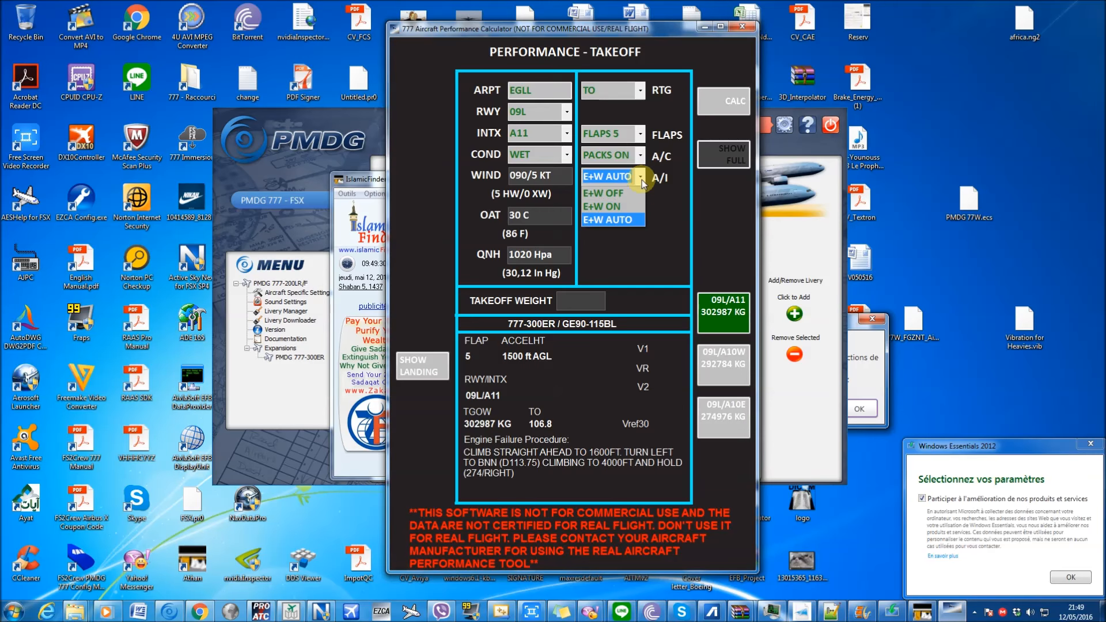
left_click(640, 209)
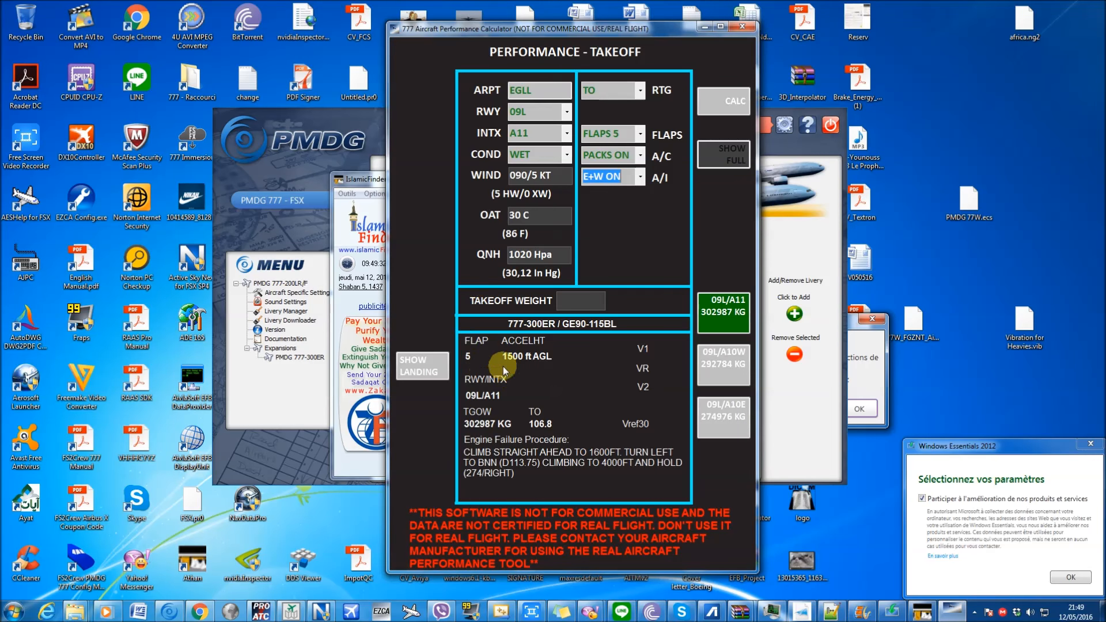
left_click(725, 111)
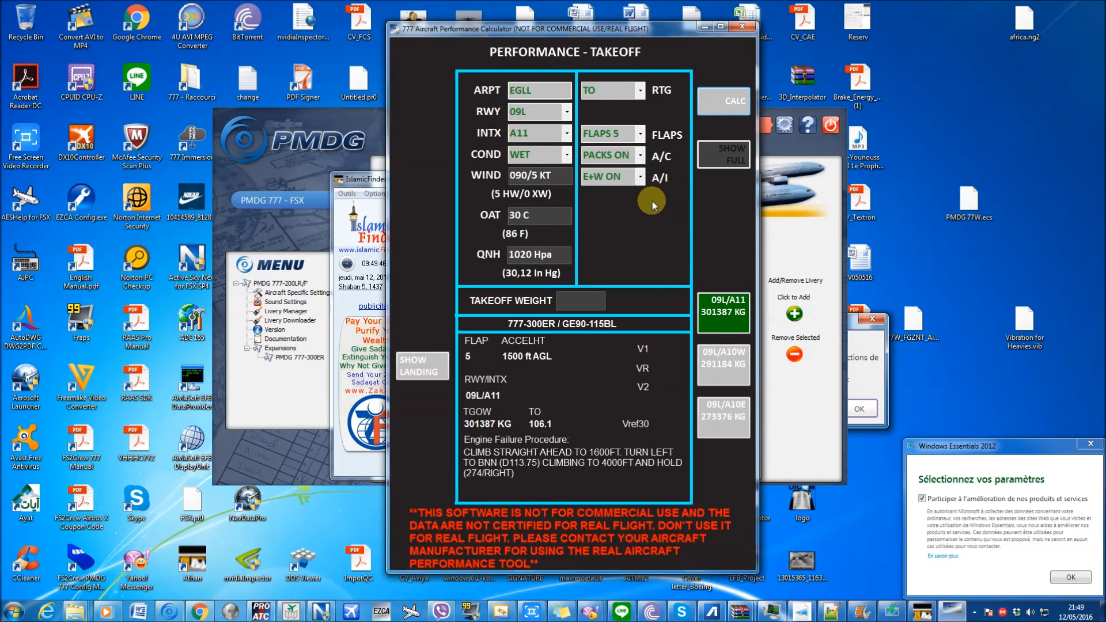
- Change the thrust rating to TO-1 and recalculate the takeoff limits
left_click(641, 93)
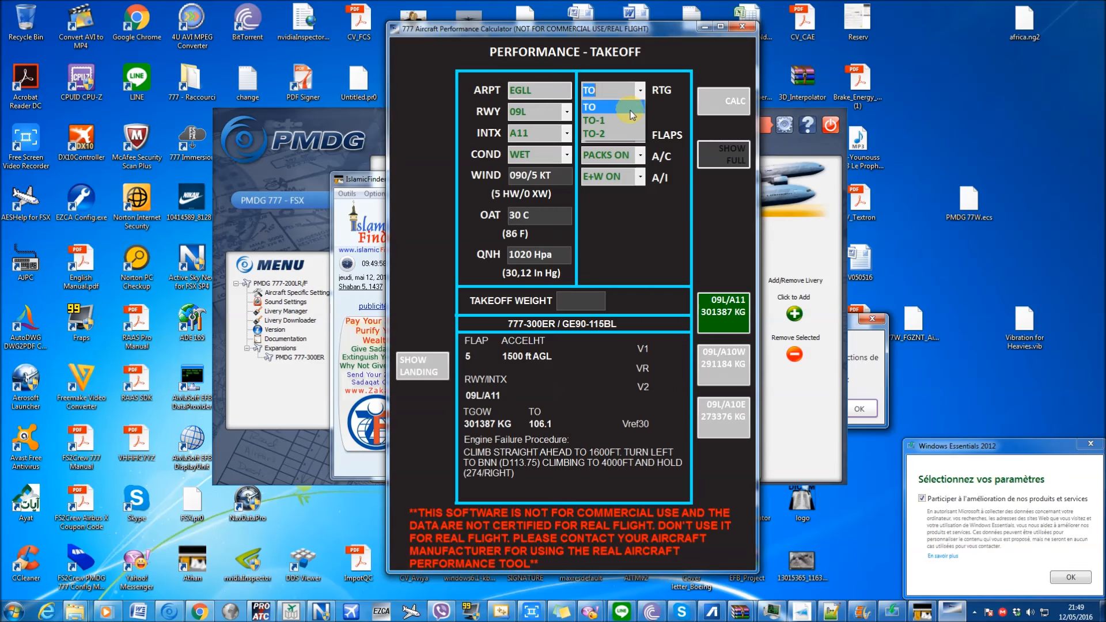
left_click(632, 121)
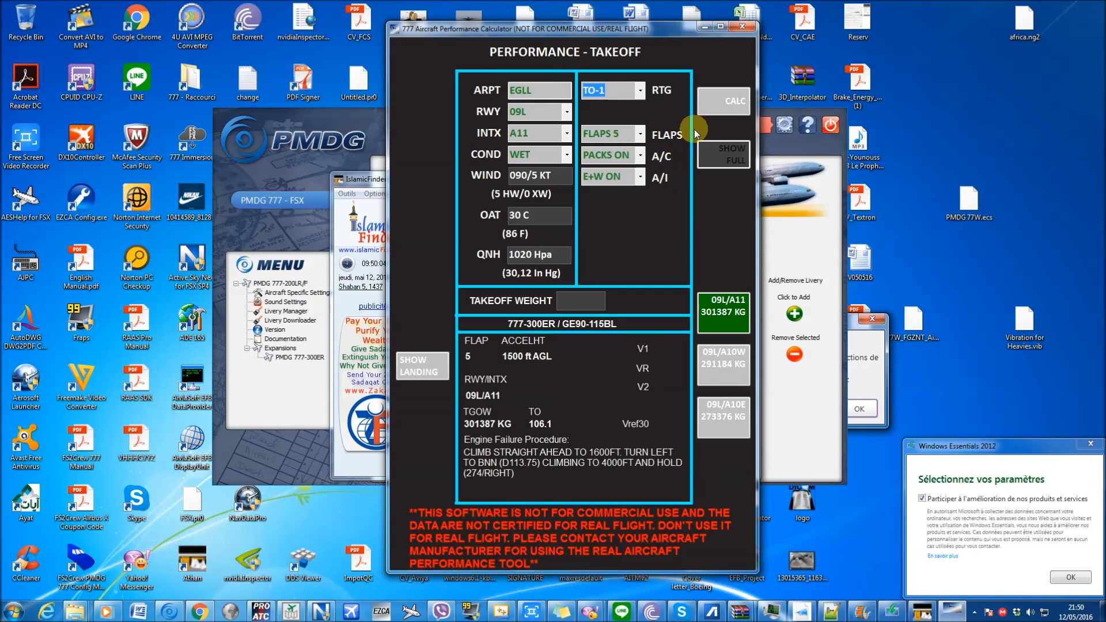
left_click(719, 103)
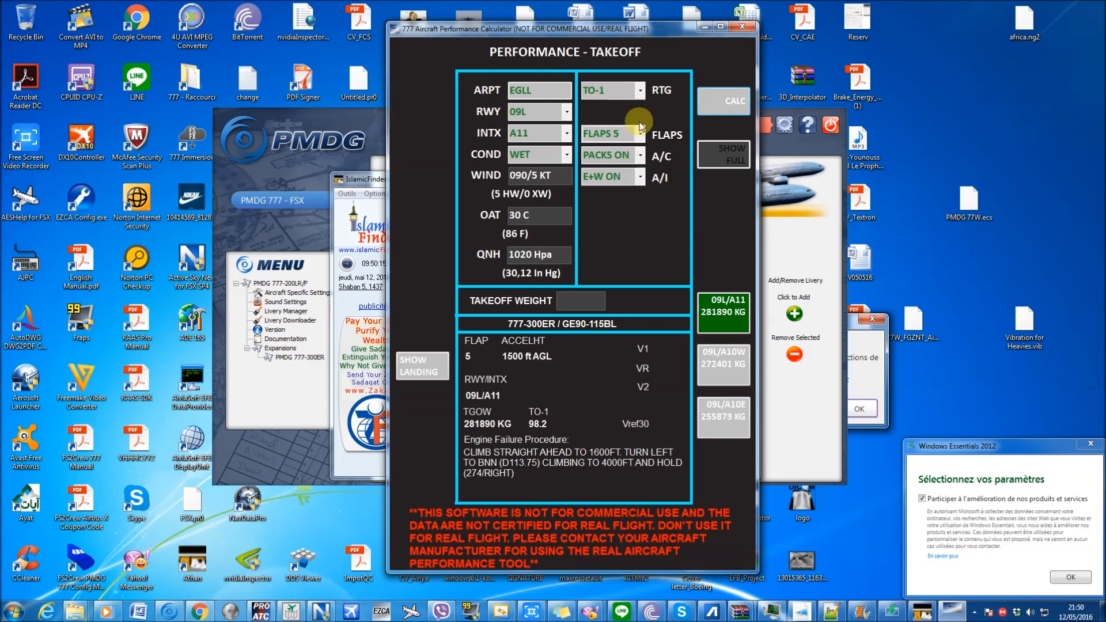
- Change the thrust rating to TO-2 and recalculate the takeoff limits
left_click(640, 90)
left_click(627, 132)
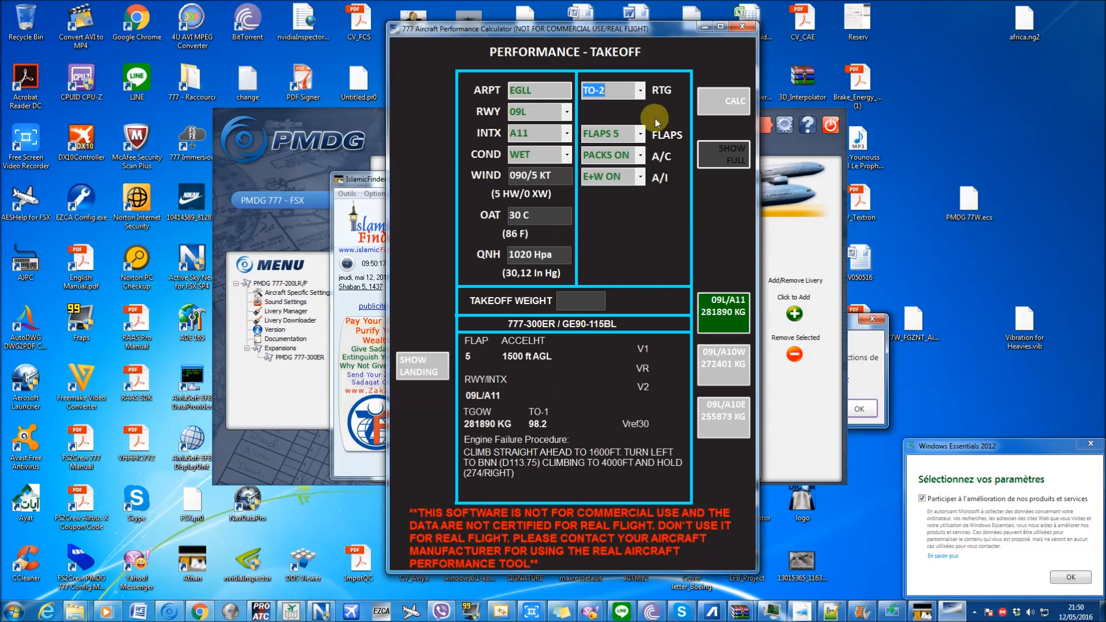
left_click(732, 105)
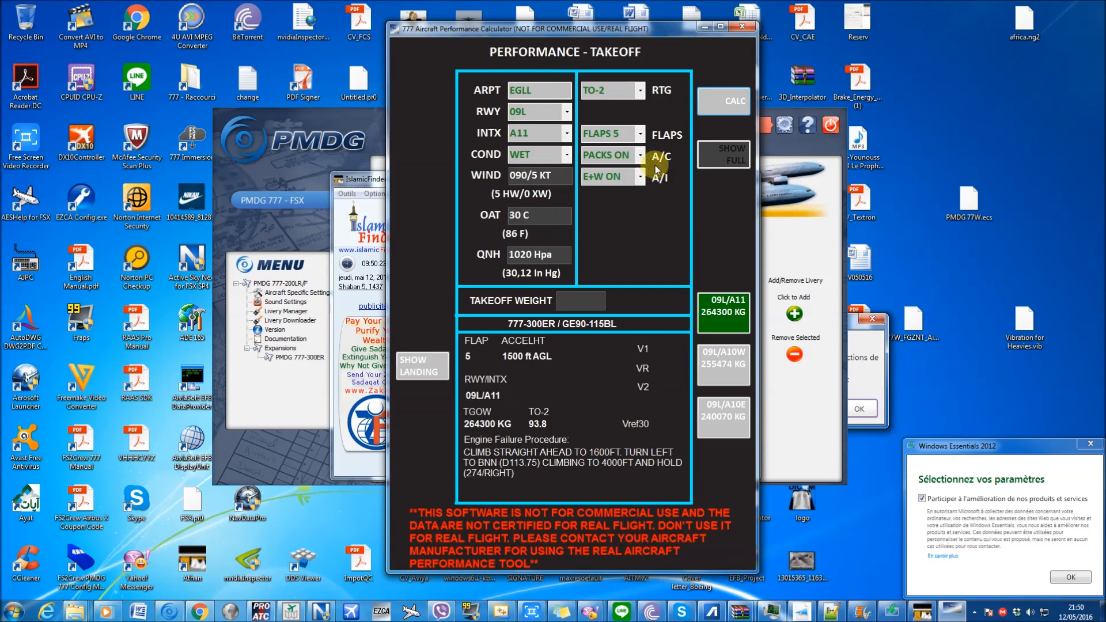
- Return the thrust rating to TO and enter a takeoff weight of 250000
left_click(641, 92)
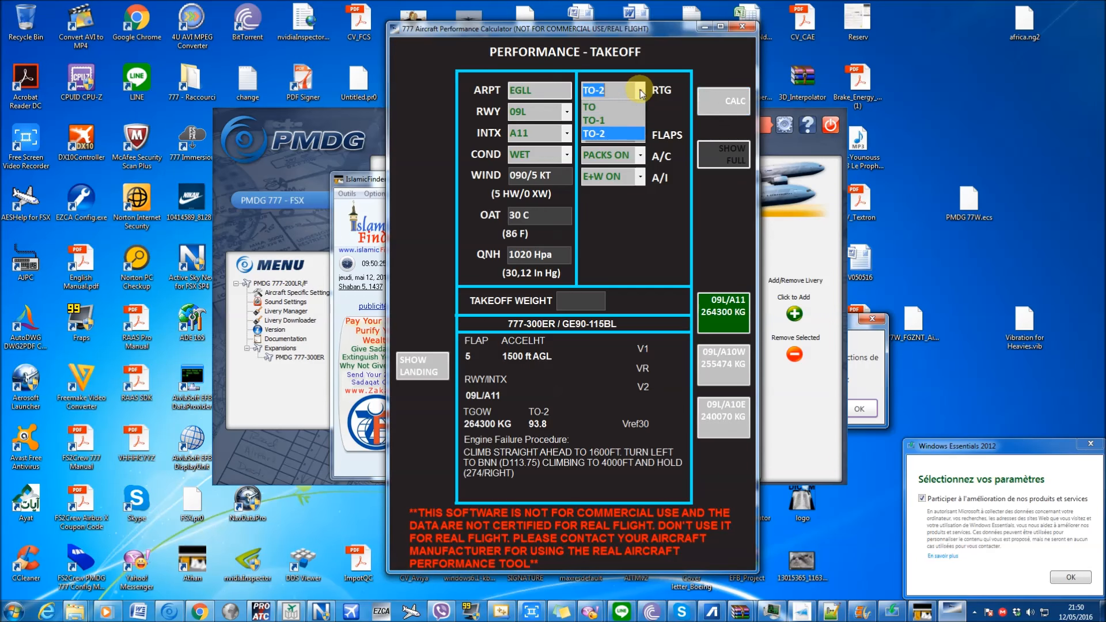
left_click(596, 107)
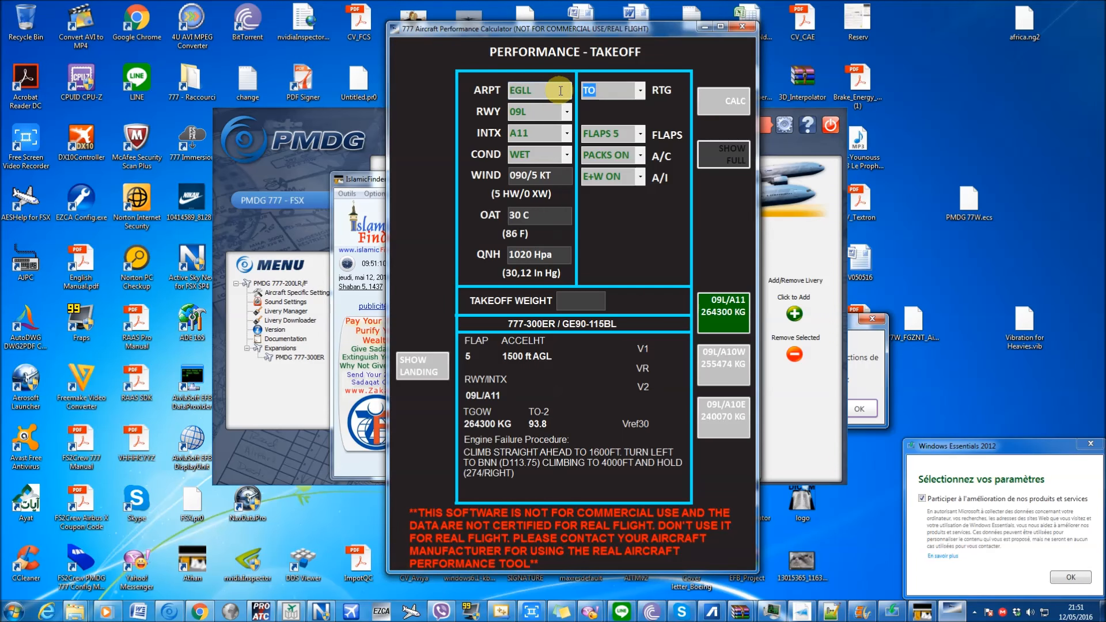
left_click(586, 300)
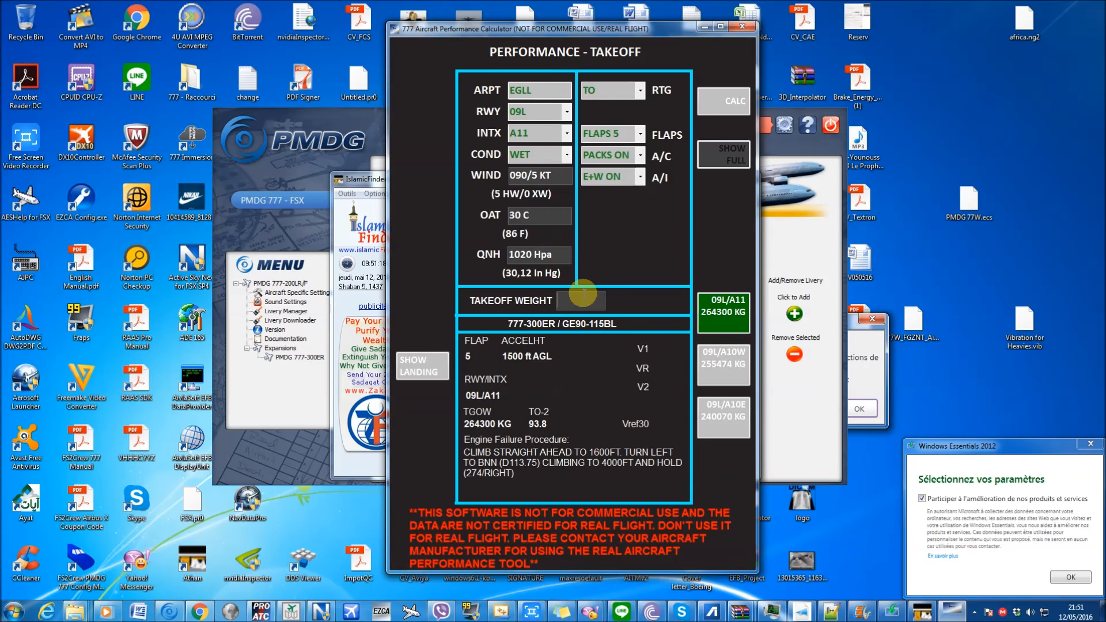
type("250000")
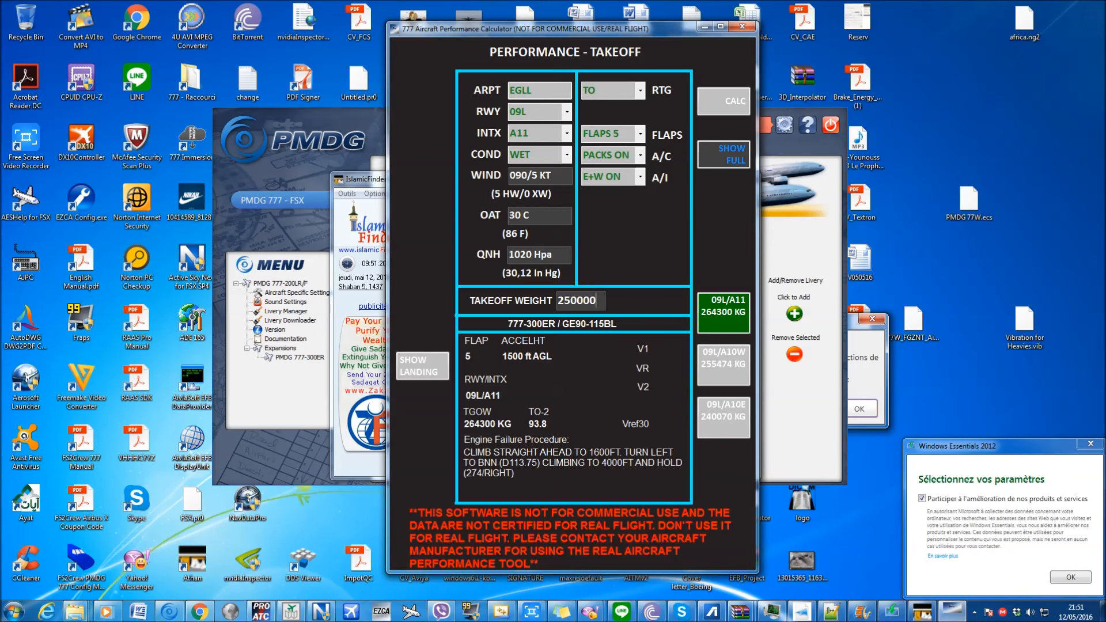
left_click(582, 289)
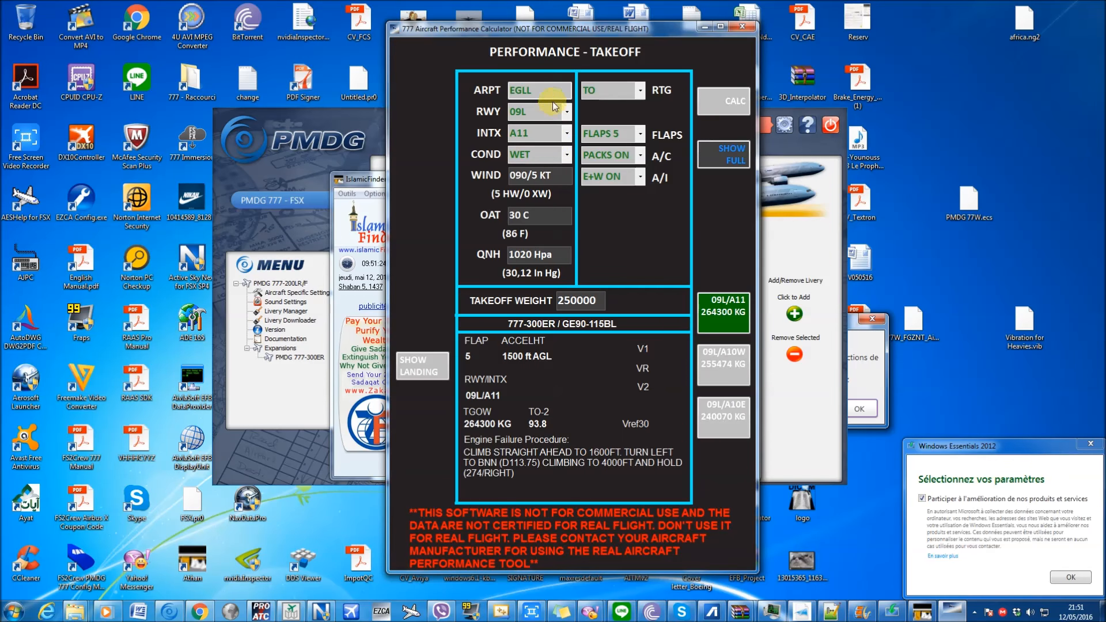
- Change the departure airport to OMDB with runway 12L and intersection M1B
left_click_drag(550, 92, 212, 51)
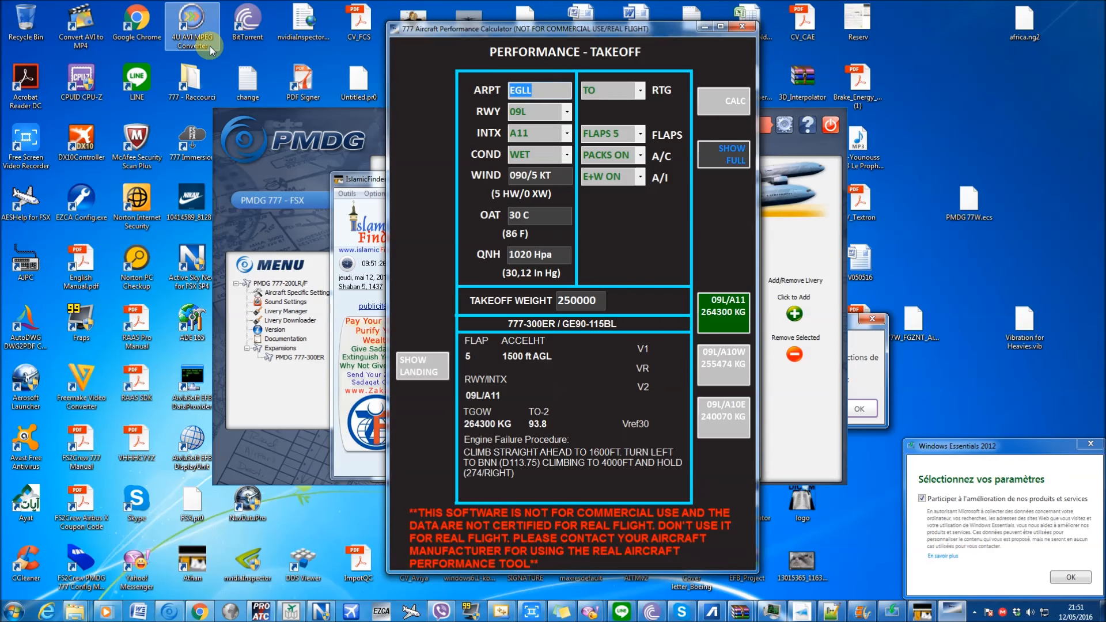
type("OMDB")
left_click(568, 110)
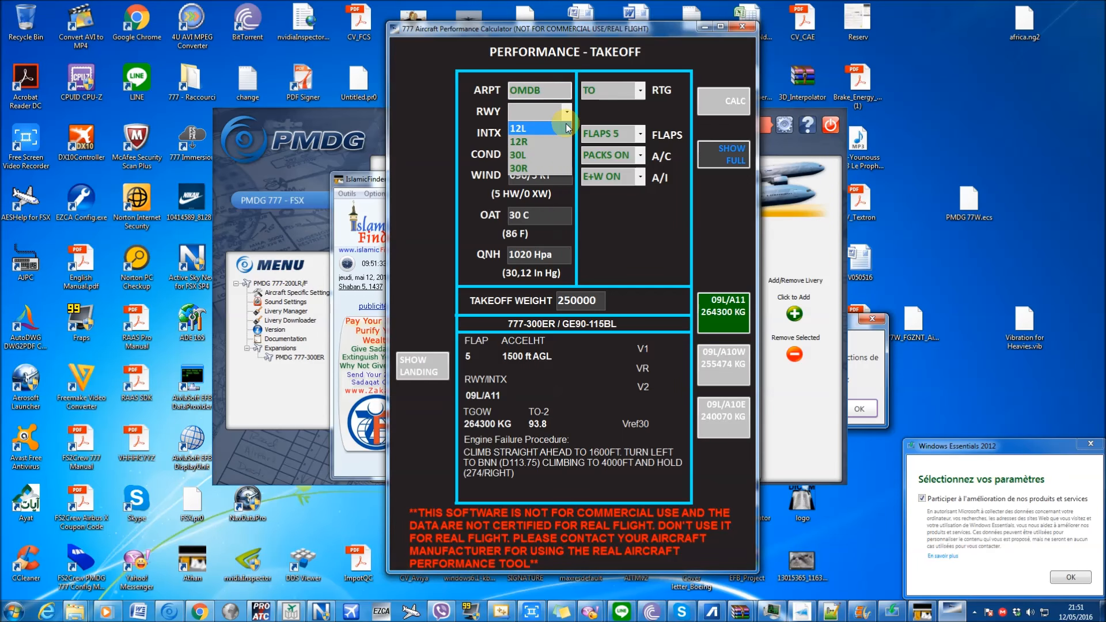
left_click(565, 123)
left_click(568, 132)
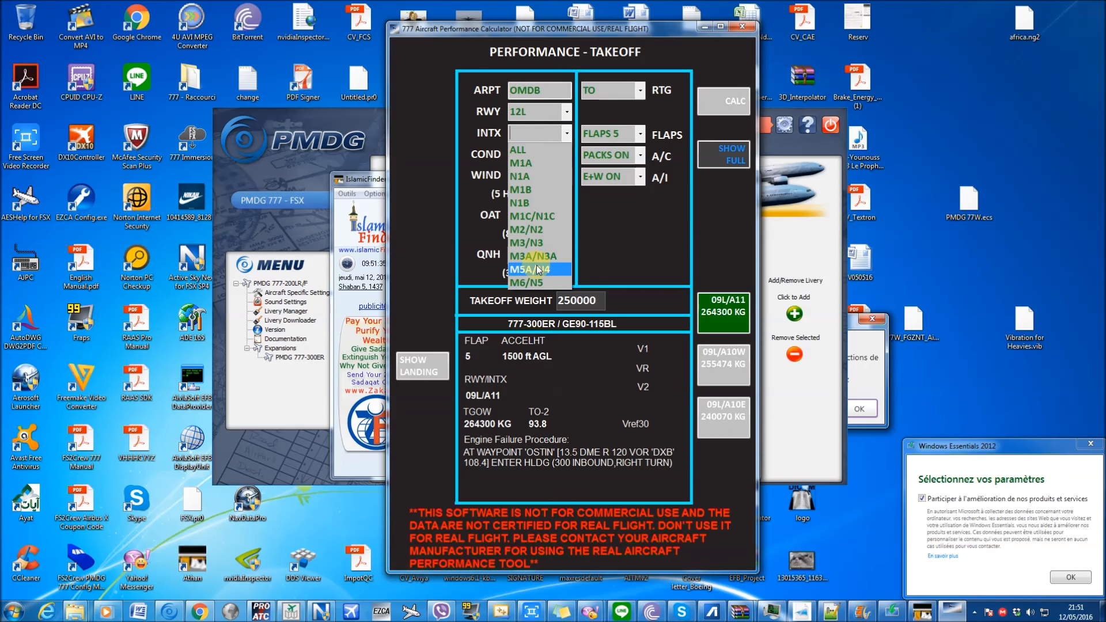
left_click(526, 193)
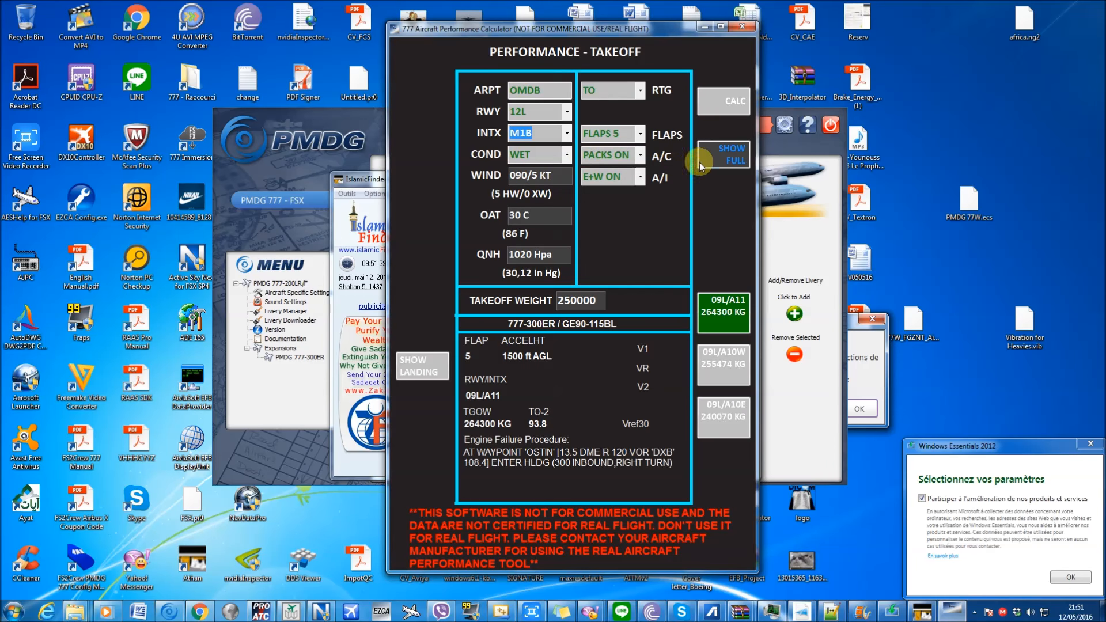
- Switch from full thrust to ATM mode and calculate the takeoff performance with the anti-ice set to E+W AUTO
left_click(721, 162)
left_click(628, 176)
left_click(621, 198)
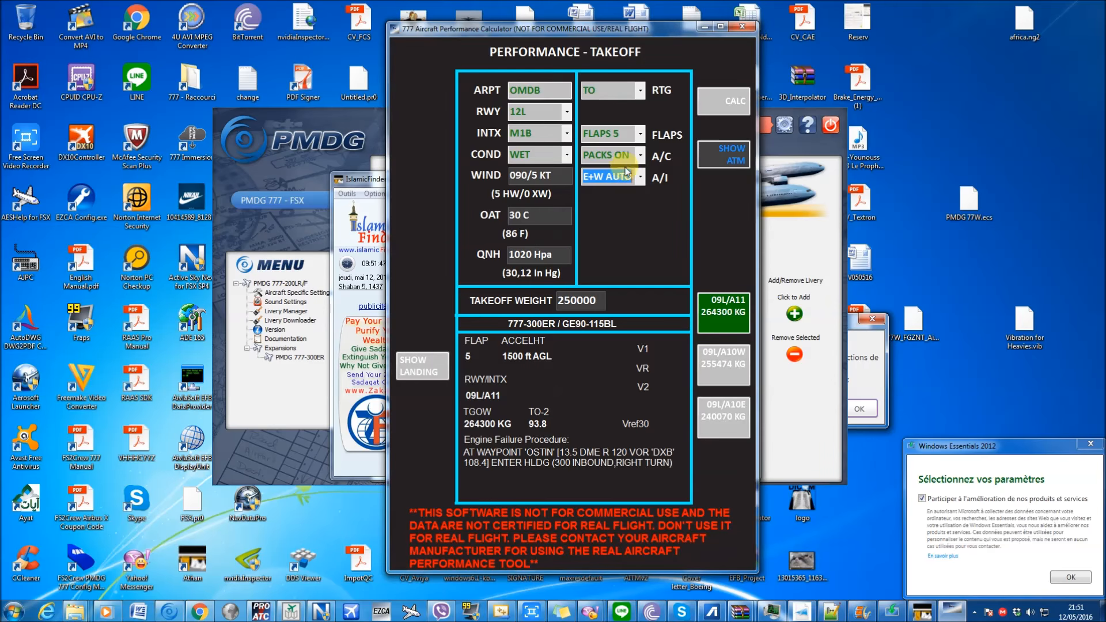
left_click(735, 99)
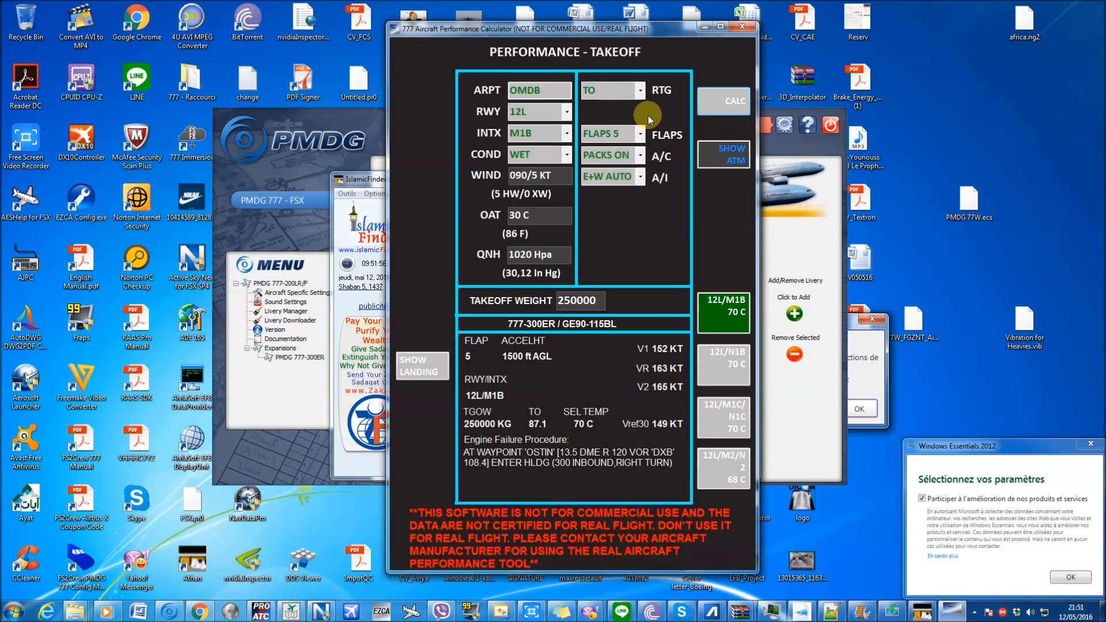
- Set the thrust rating to TO-1 for the OMDB runway 12L takeoff
left_click(644, 94)
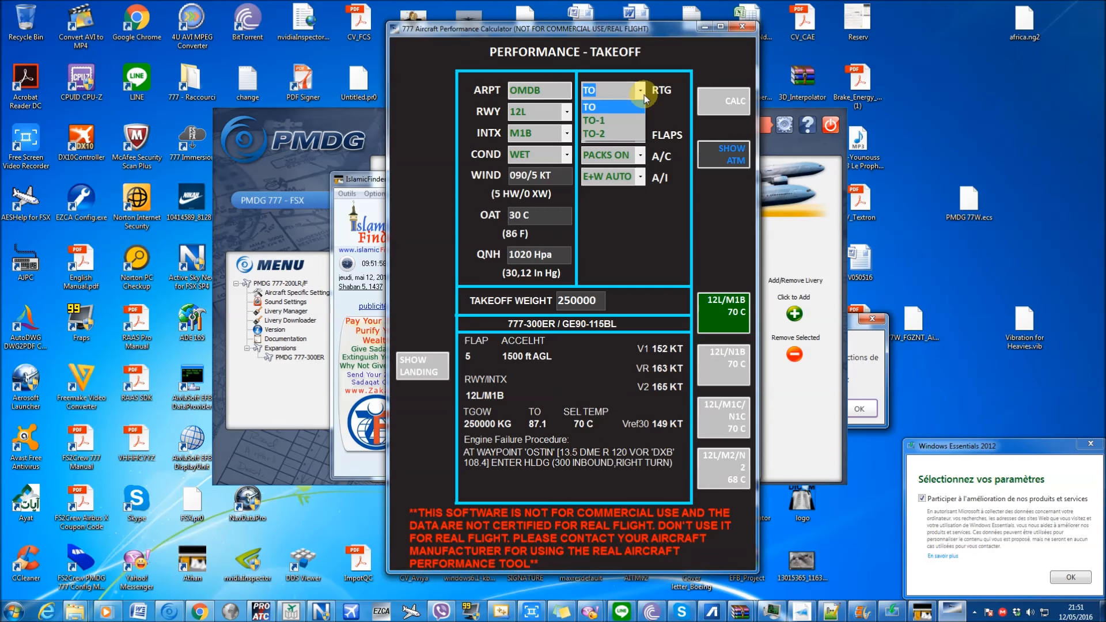
left_click(641, 107)
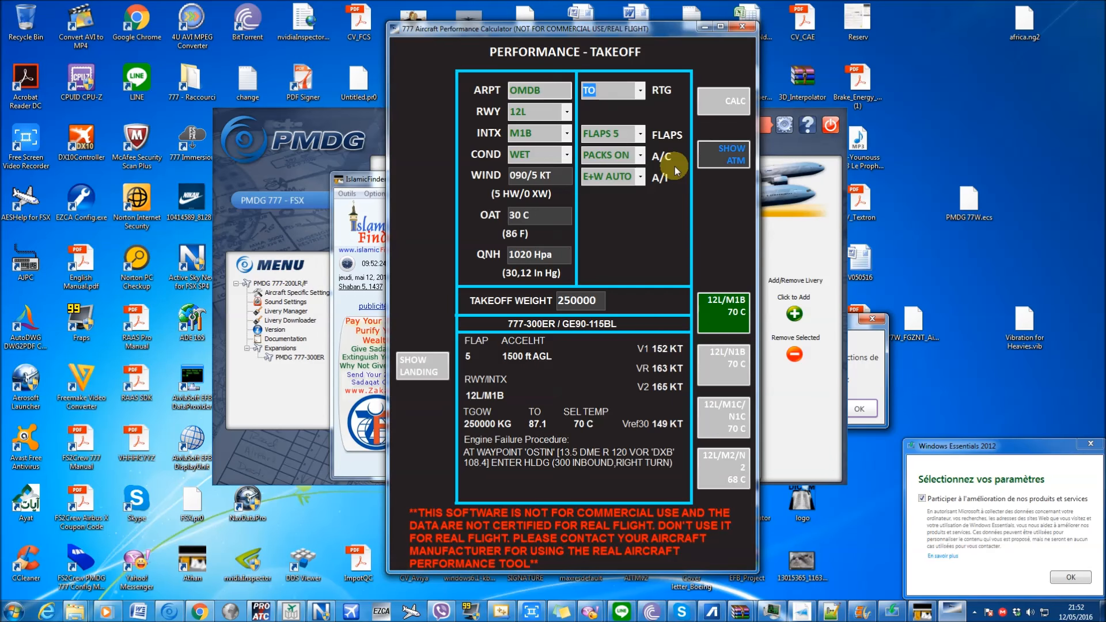
left_click(639, 90)
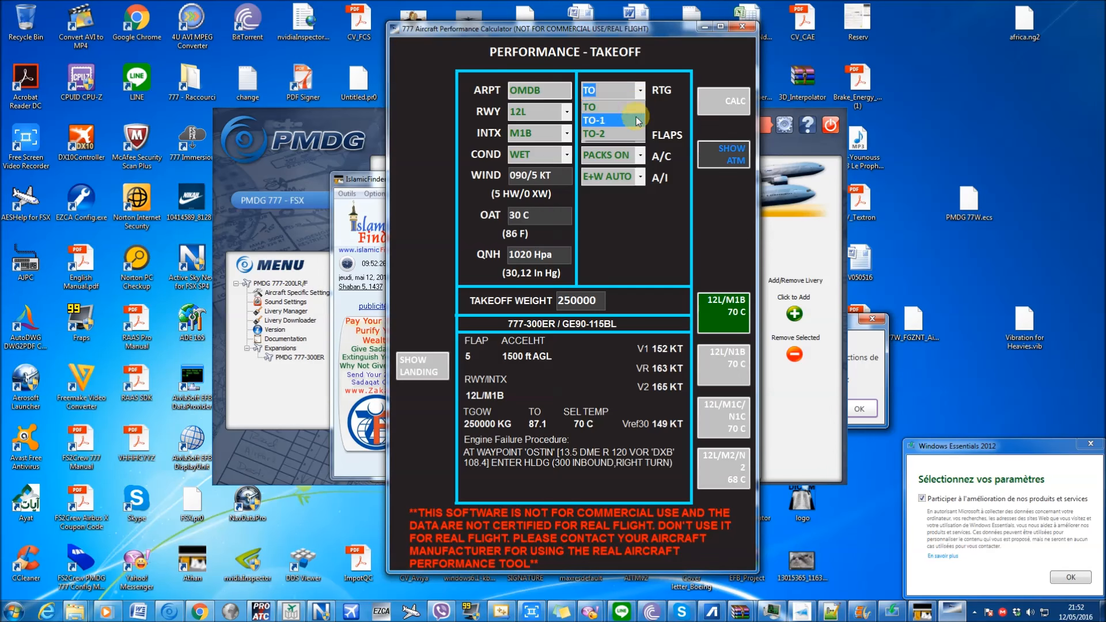
left_click(638, 121)
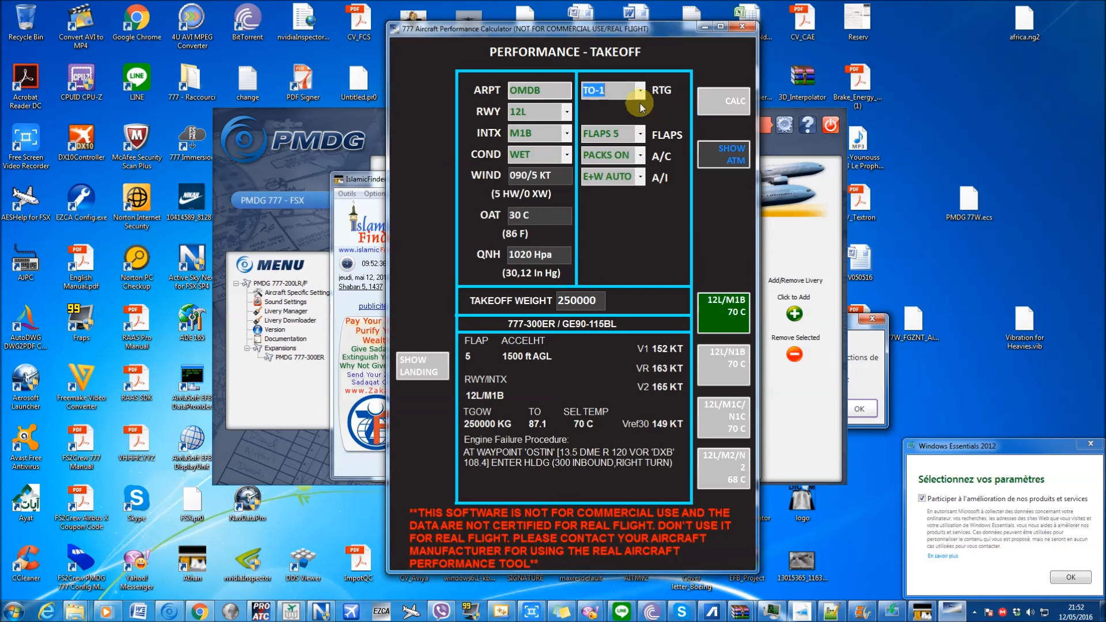
- Calculate the takeoff performance with TO-1, switch the thrust rating to TO-2 and recalculate
left_click(734, 105)
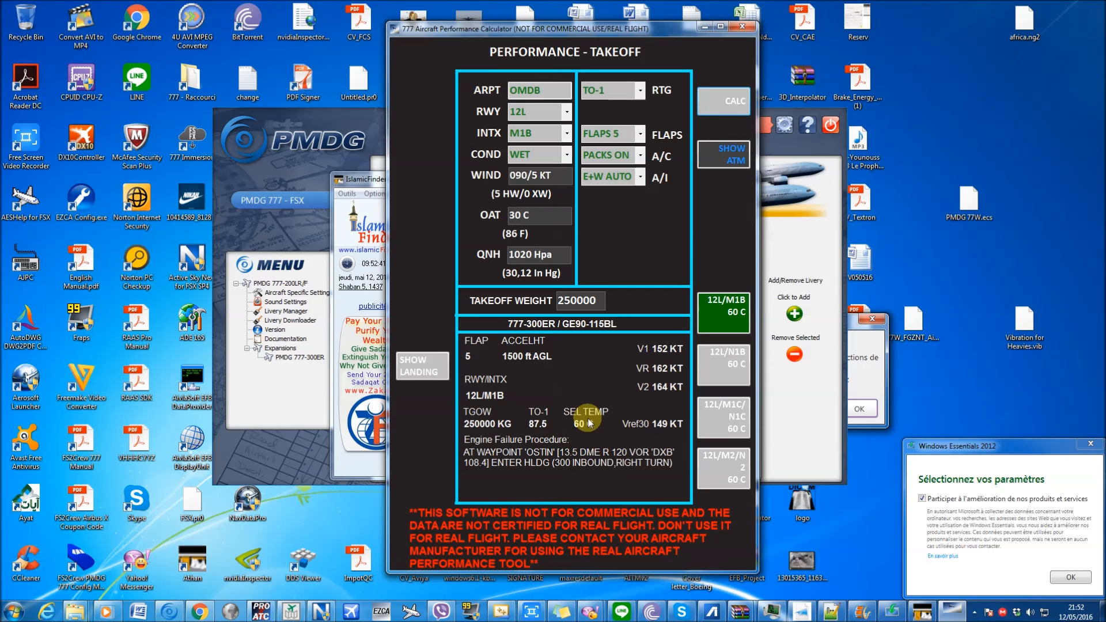
left_click(624, 90)
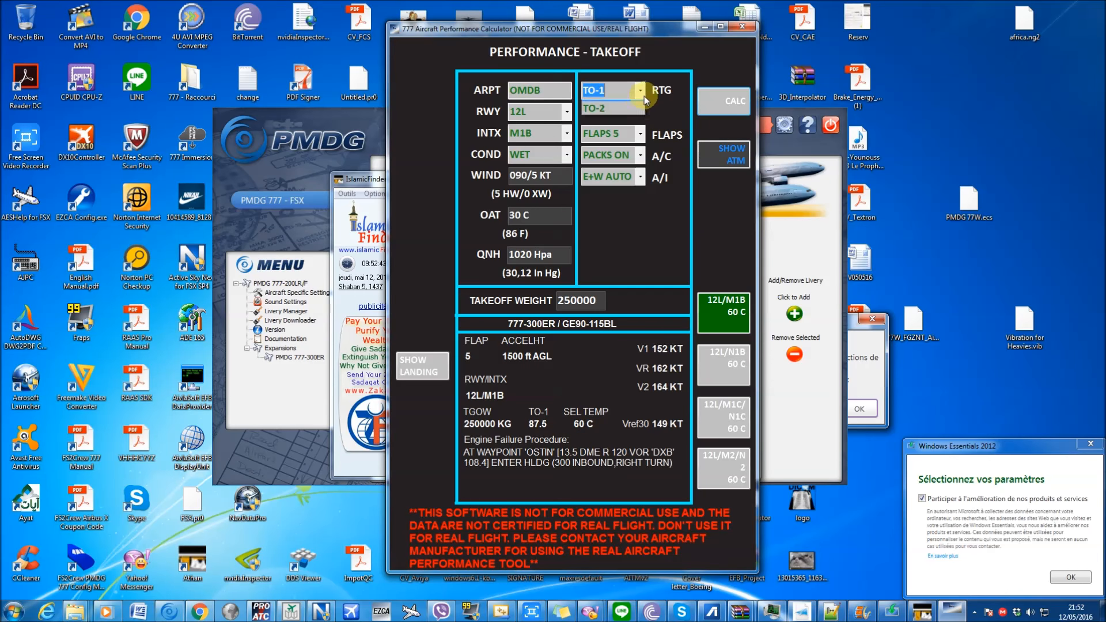
left_click(604, 111)
left_click(717, 106)
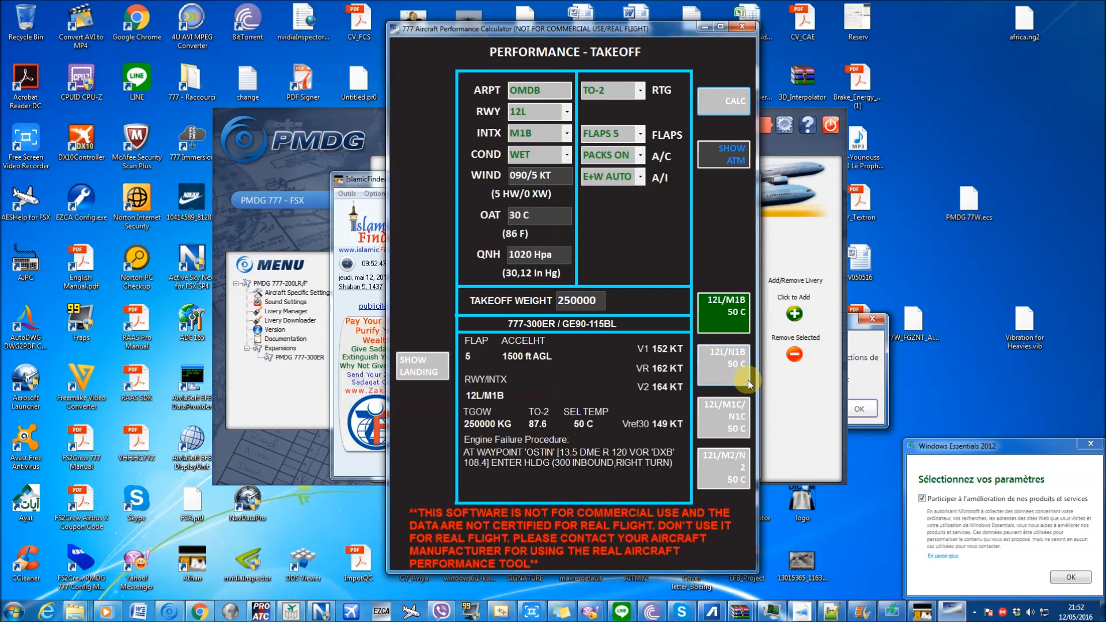
- View the TO-2 takeoff results for the 12L intersections M1C/N1C, M3/N3 and M5A/N4
left_click(729, 420)
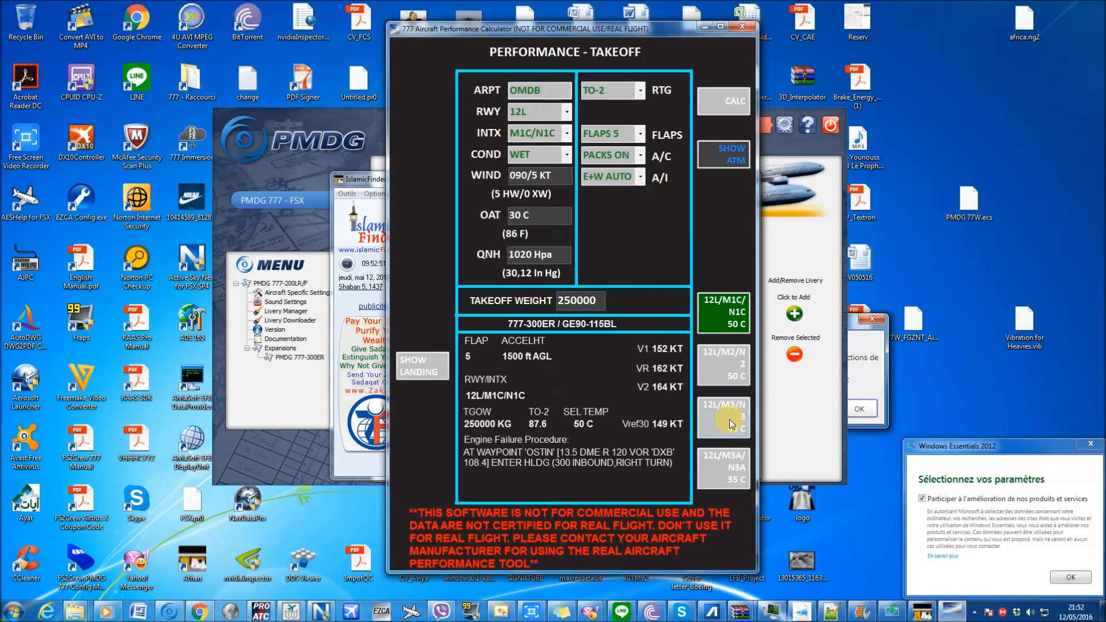
left_click(732, 421)
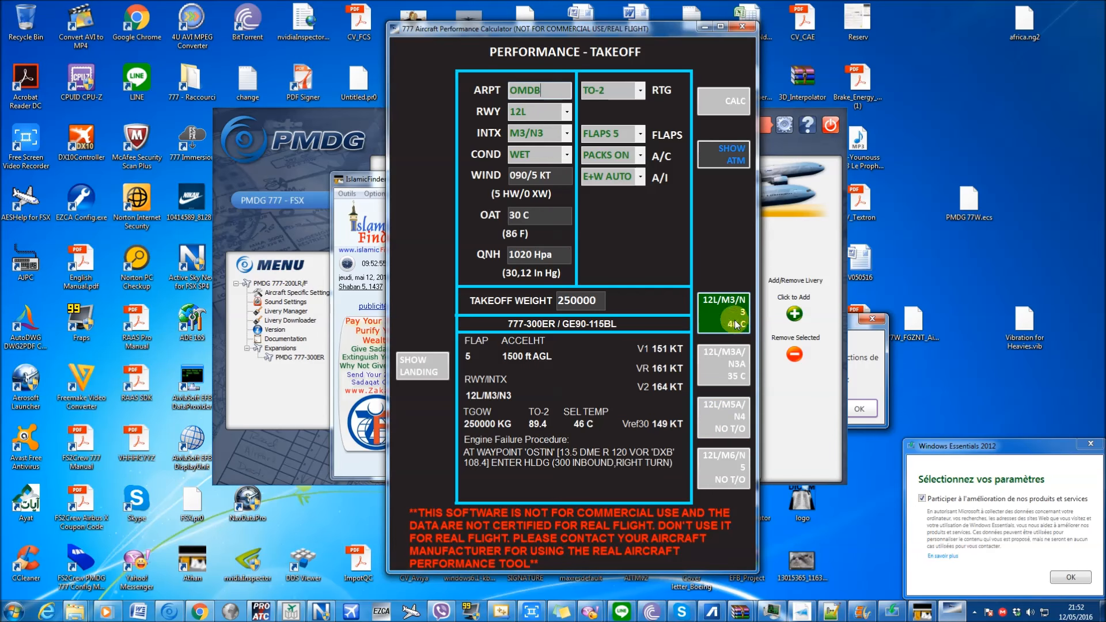
left_click(729, 425)
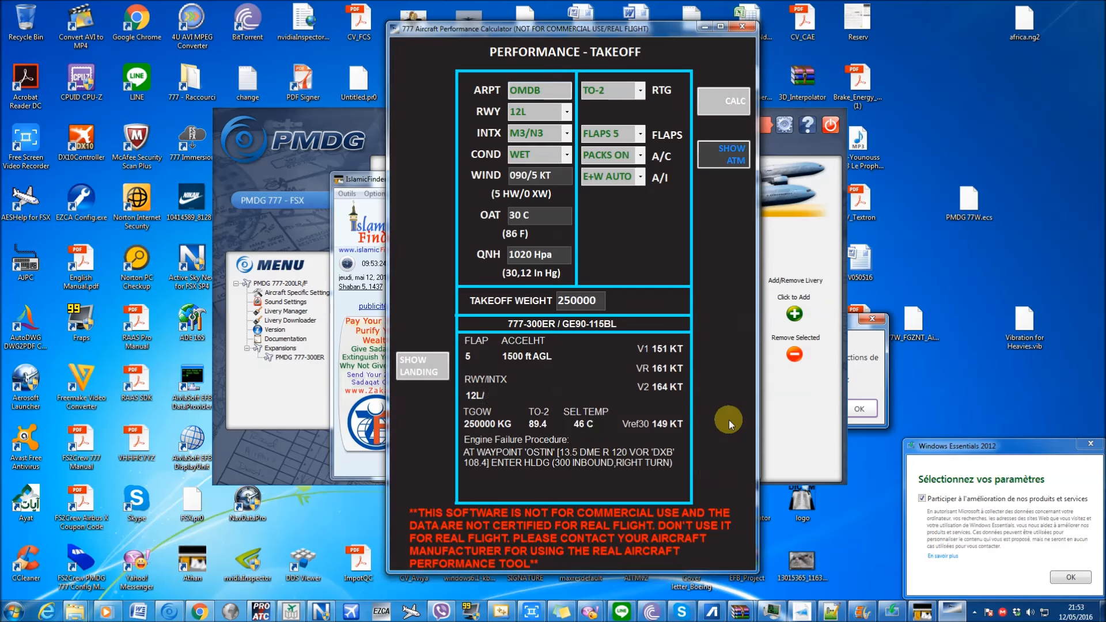
left_click(581, 340)
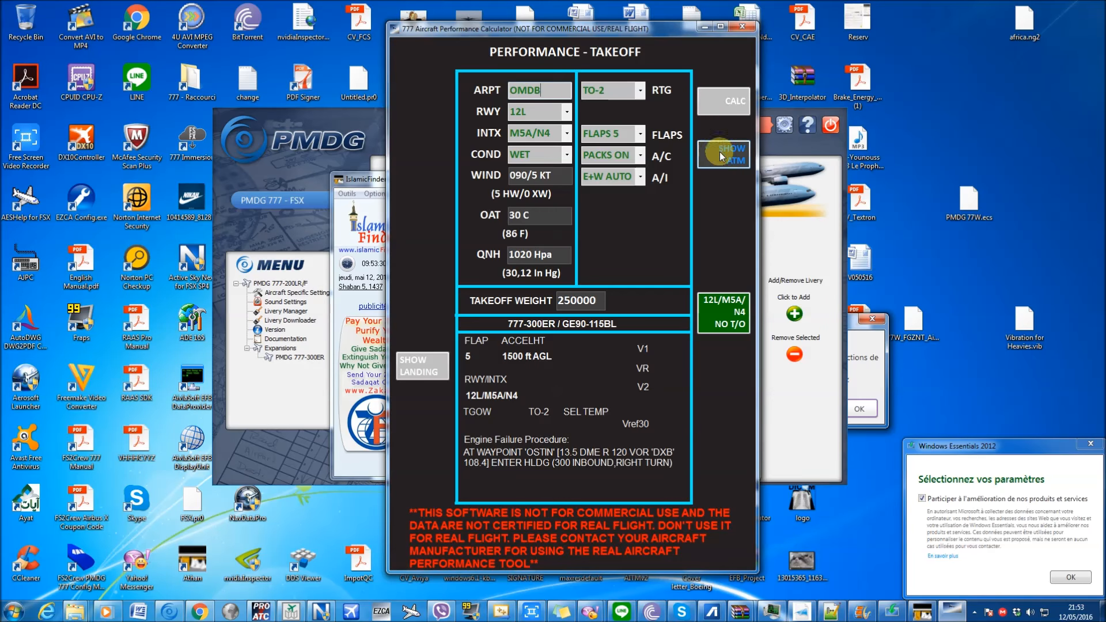
- Set the intersection to ALL and the takeoff weight to 315000, and calculate the takeoff performance
left_click(567, 134)
left_click(553, 149)
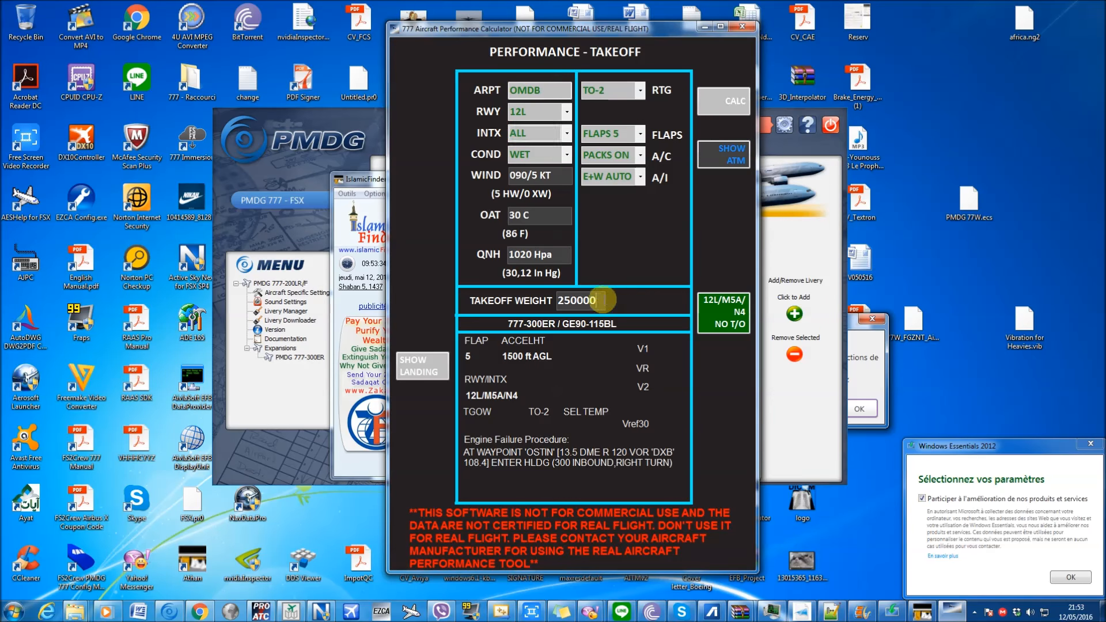
double_click(599, 299)
type("315000")
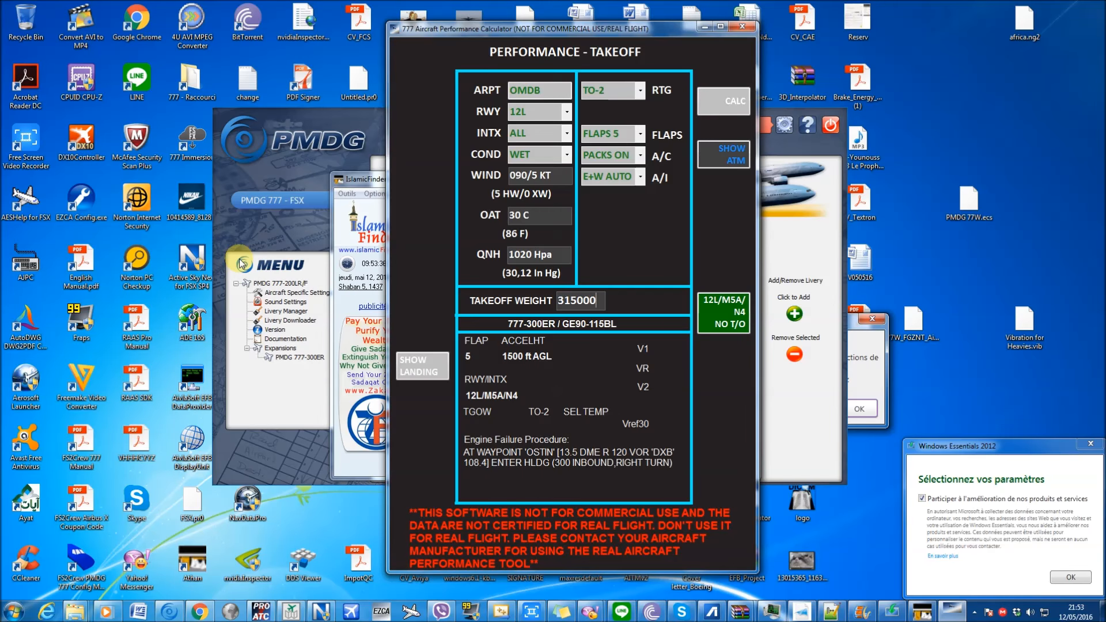
left_click(712, 104)
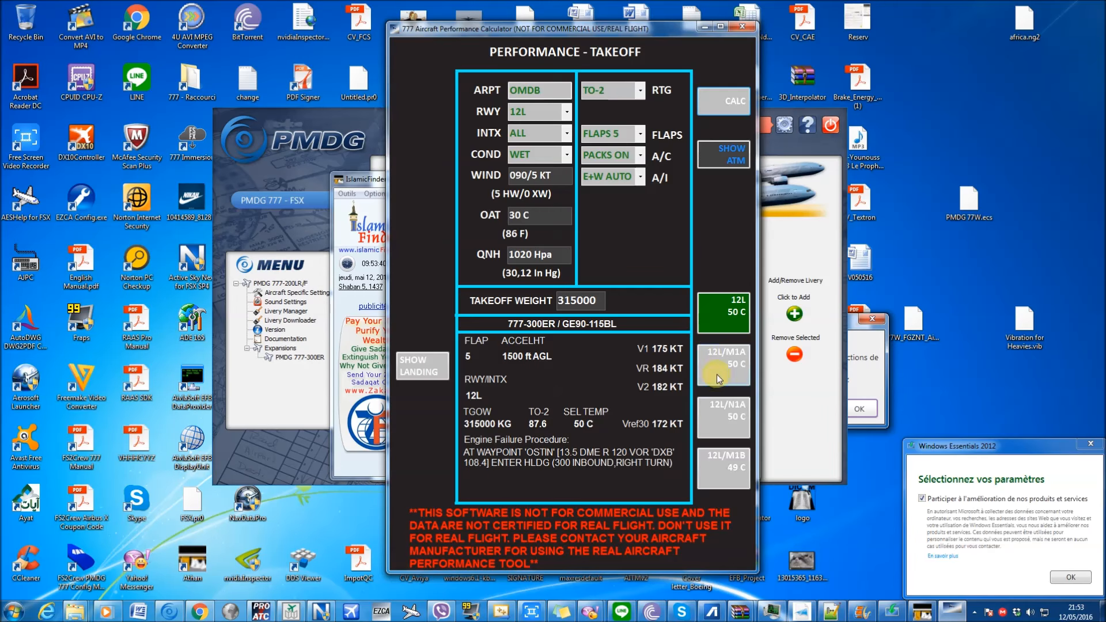
- Select the M1B result, set the thrust rating to TO, and recalculate to view intersection M1C/N1C
left_click(738, 471)
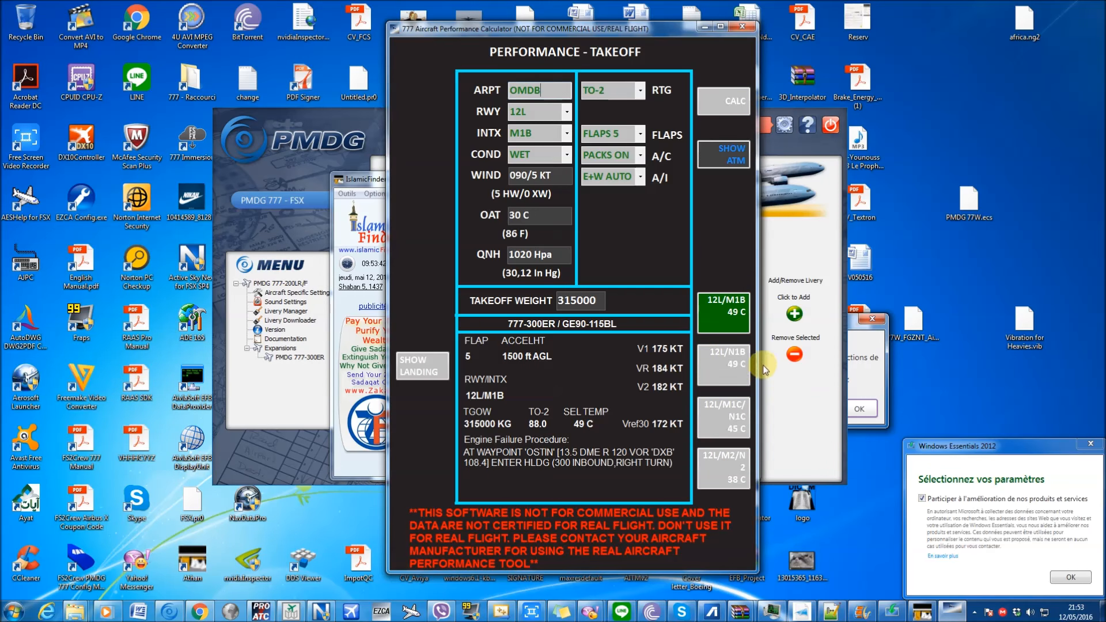
left_click(640, 90)
left_click(641, 102)
left_click(724, 101)
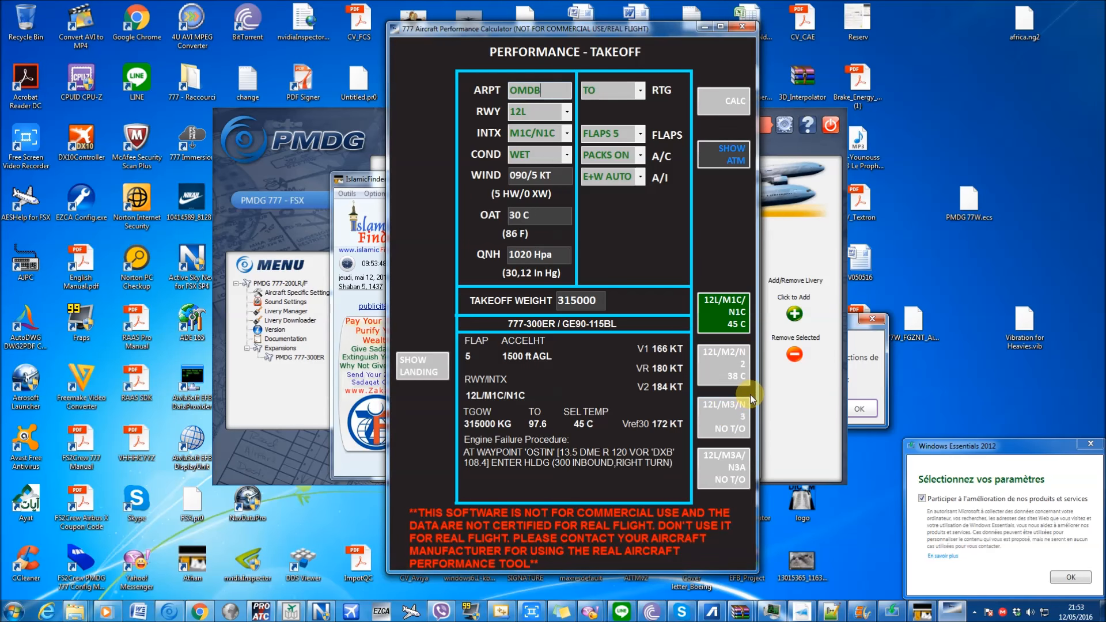
- Calculate the M1C/N1C takeoff performance for takeoff weights of 320000 and 325000
double_click(579, 300)
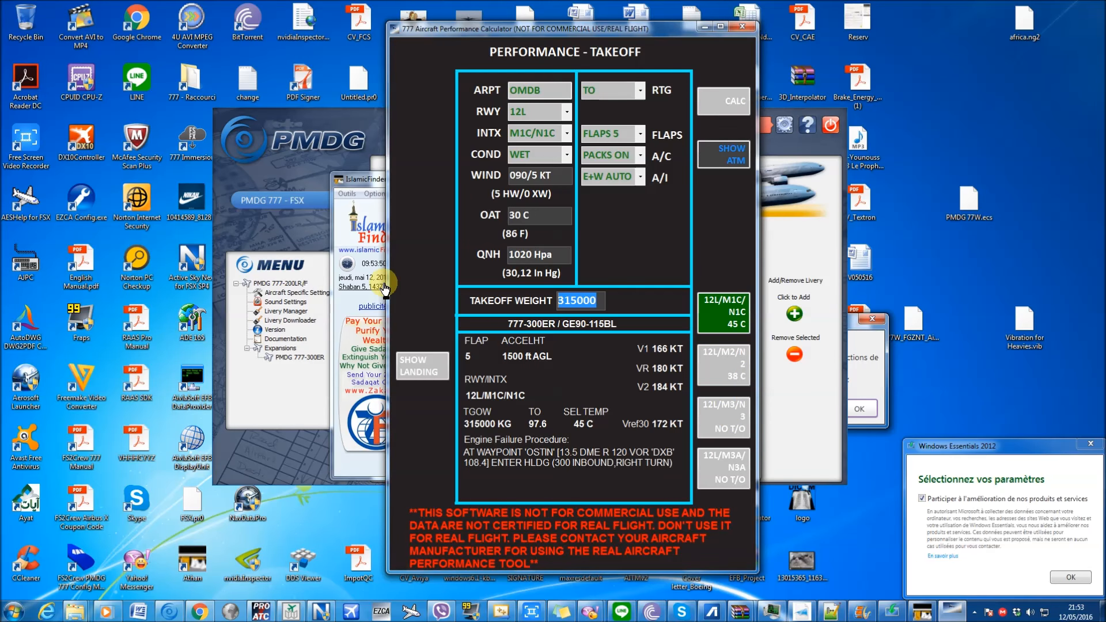
type("320000")
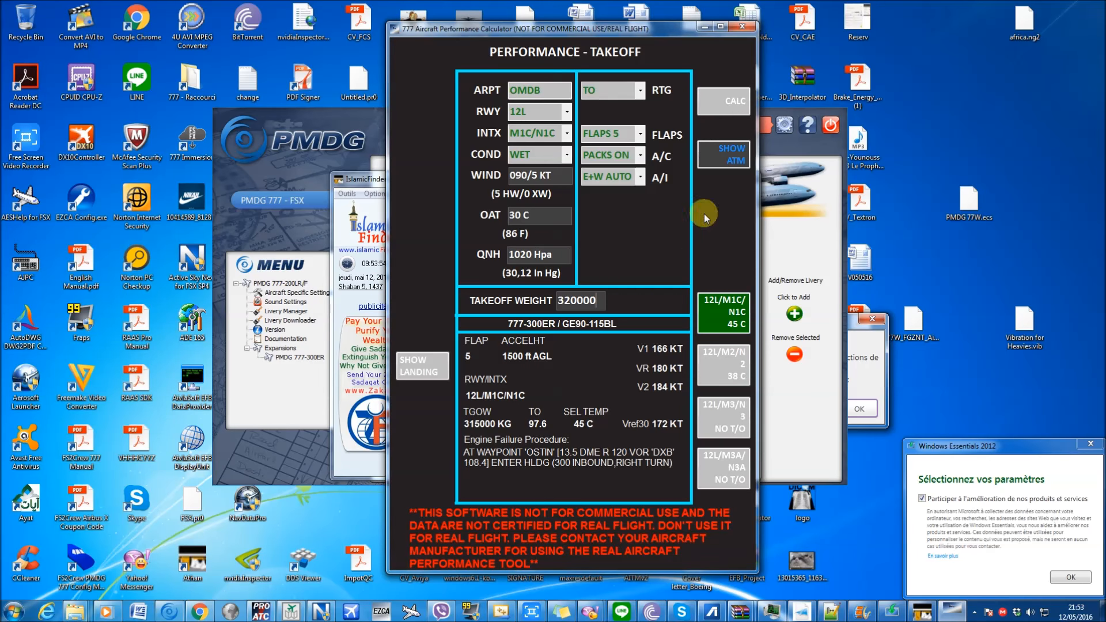
left_click(716, 104)
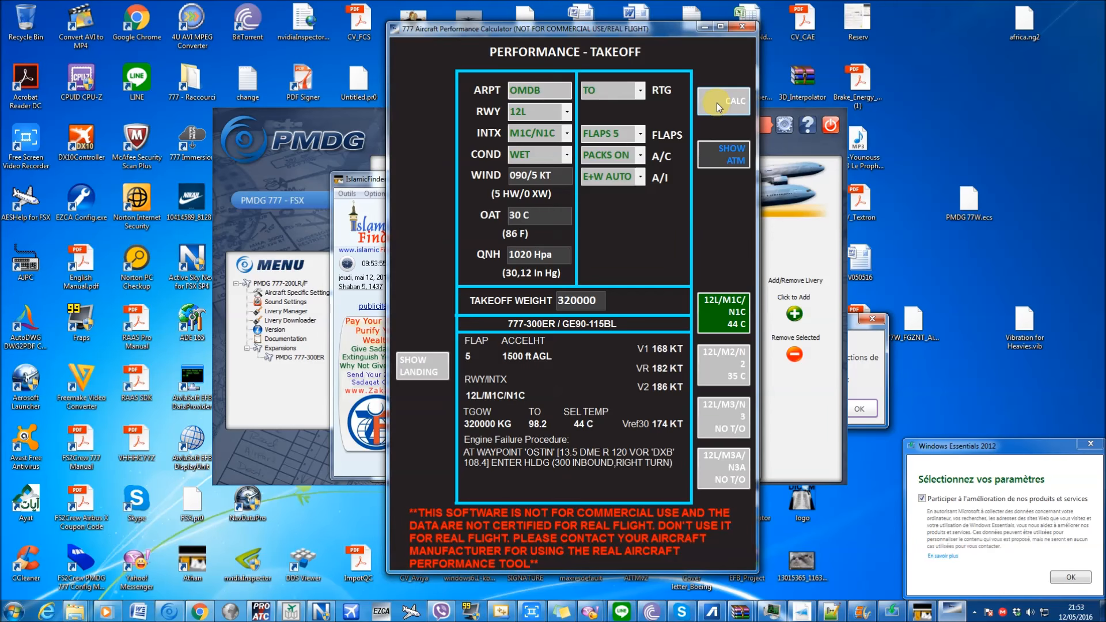
left_click_drag(579, 311, 463, 296)
type("325000")
left_click(708, 102)
- Raise the takeoff weight to 327000 and recalculate the takeoff performance
left_click(576, 300)
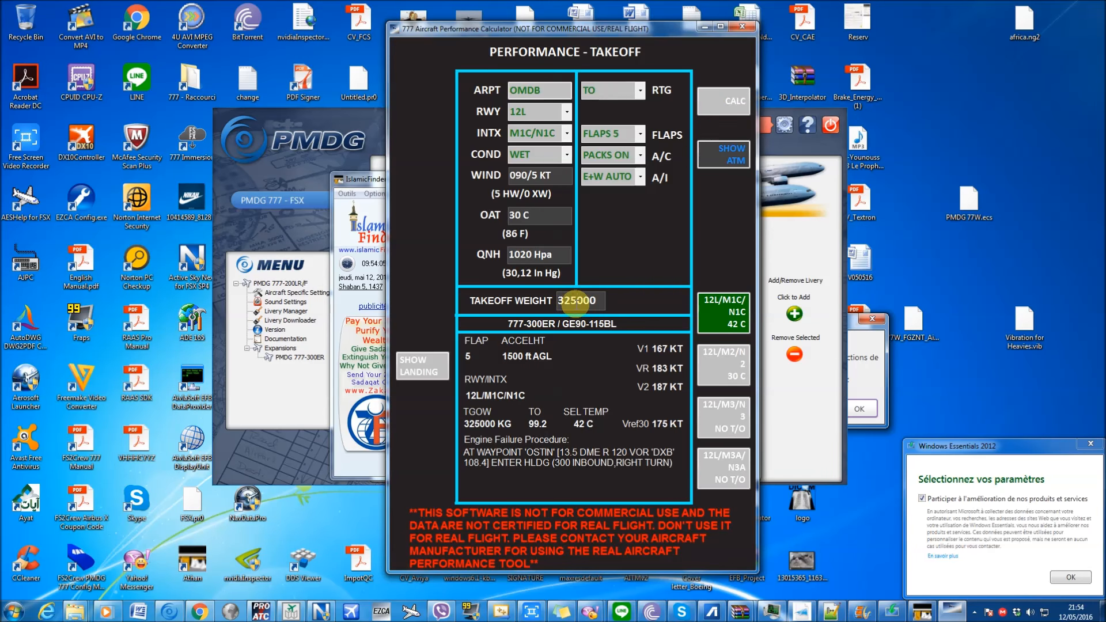
key("BackSpace")
type("7")
left_click(714, 99)
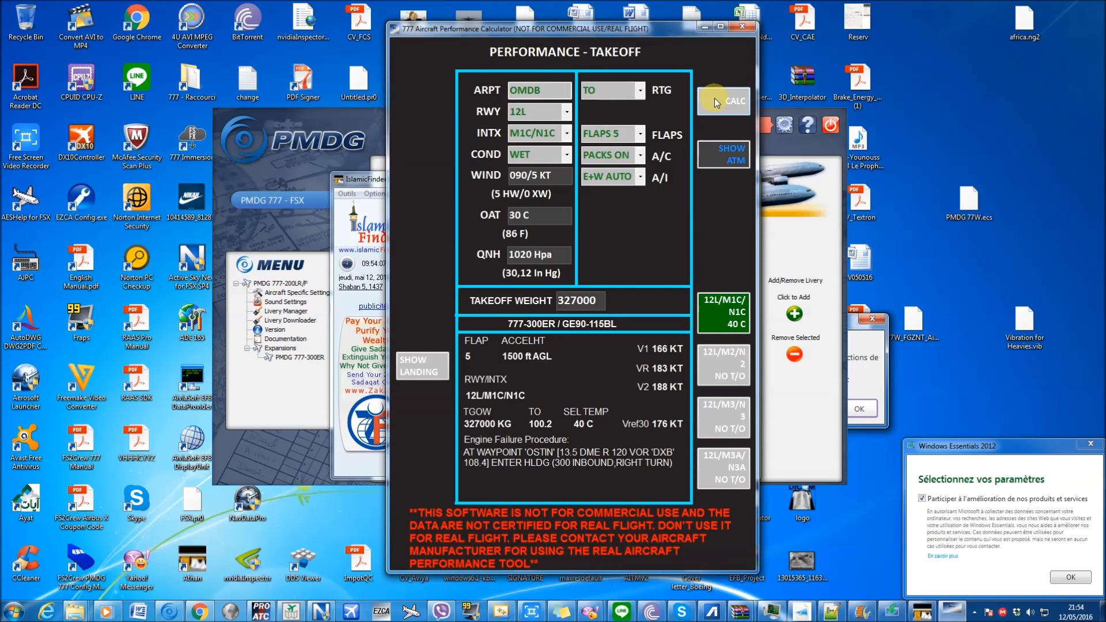
- Reduce the takeoff weight to 326000 and recalculate the takeoff performance
left_click(577, 301)
left_click(576, 300)
key("BackSpace")
type("6")
left_click(717, 106)
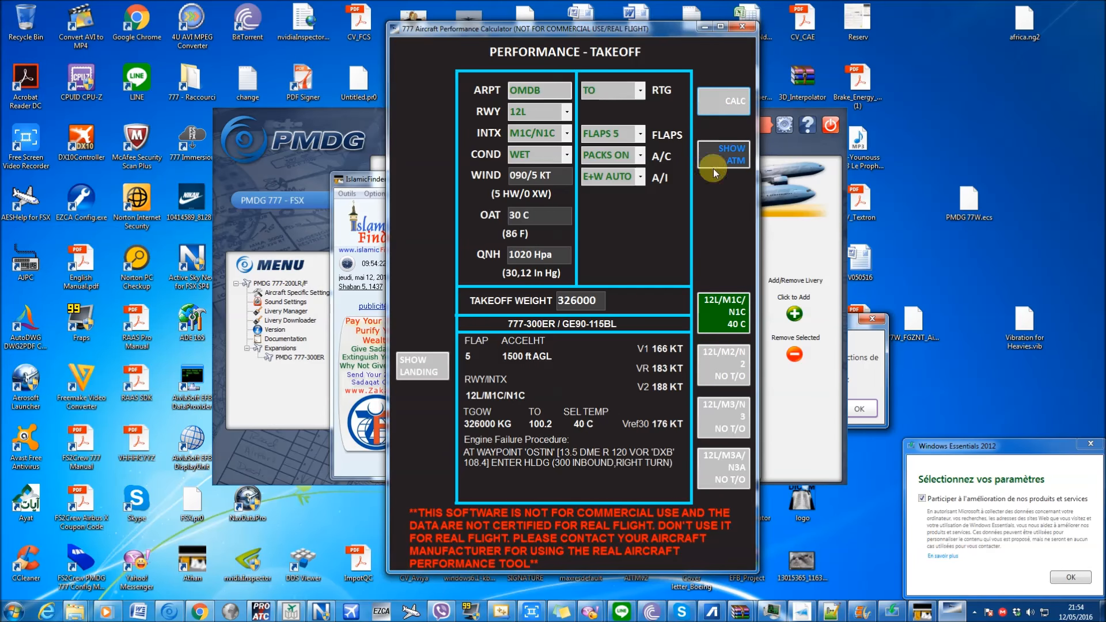
- Check the available flap options, change the runway condition to DRY and recalculate
left_click(640, 135)
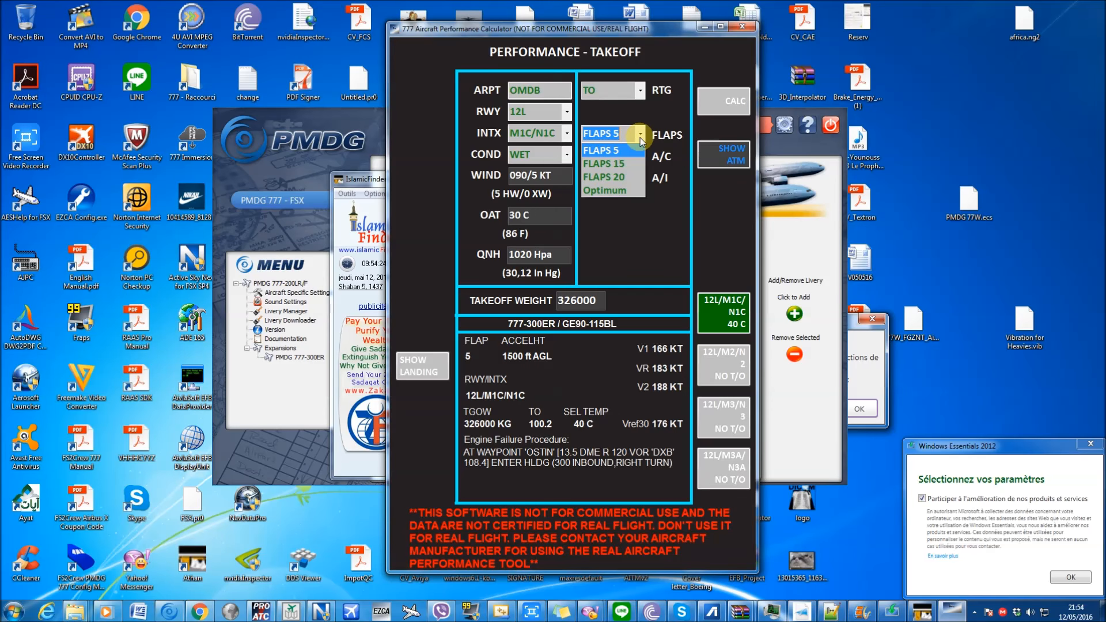
left_click(682, 195)
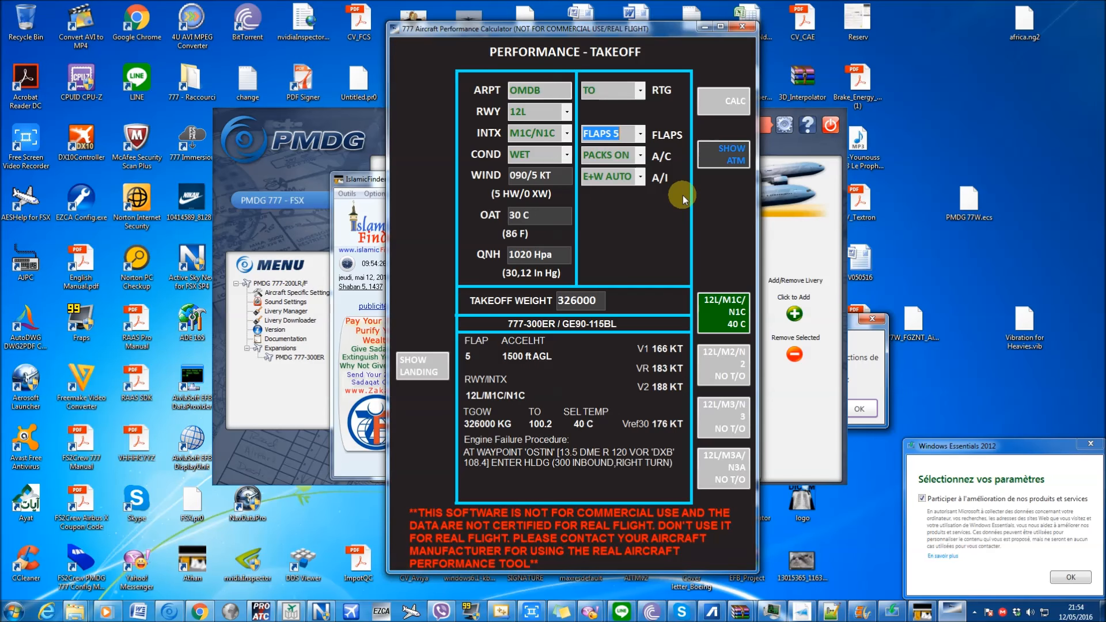
left_click(567, 154)
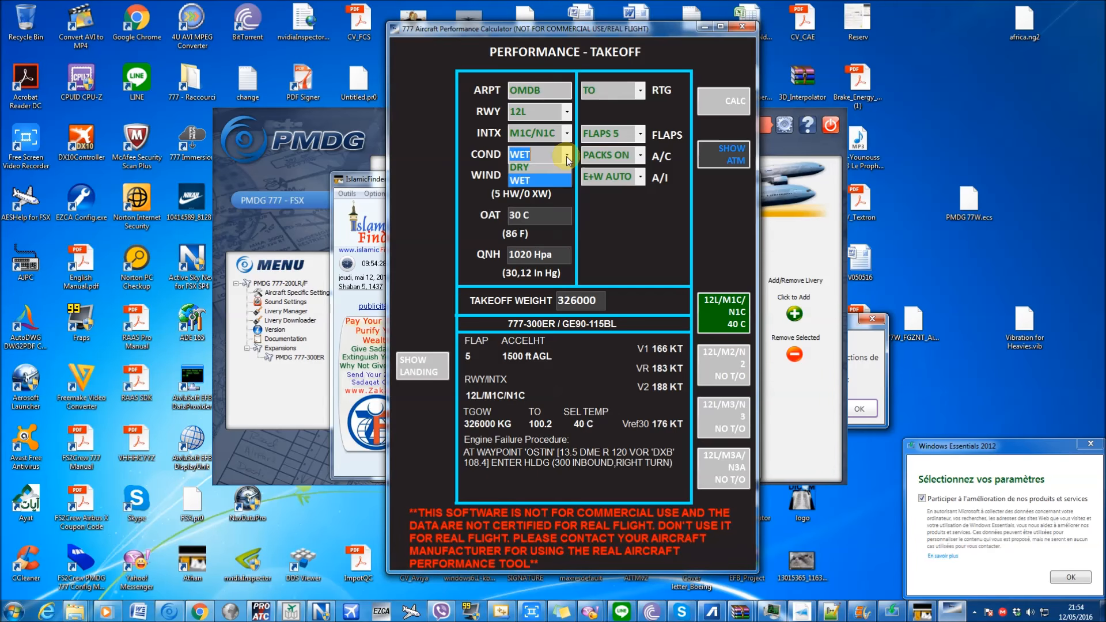
left_click(533, 168)
left_click(731, 104)
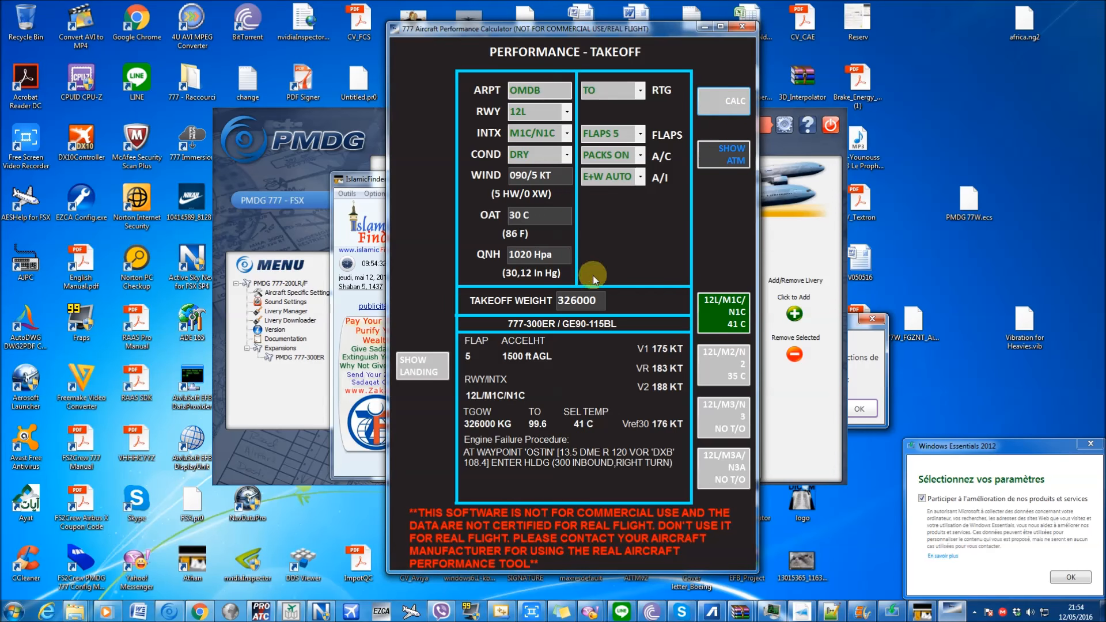
- Calculate the dry-runway takeoff performance for takeoff weights of 330000 and 335000
left_click_drag(600, 297, 474, 302)
type("330000")
left_click(716, 102)
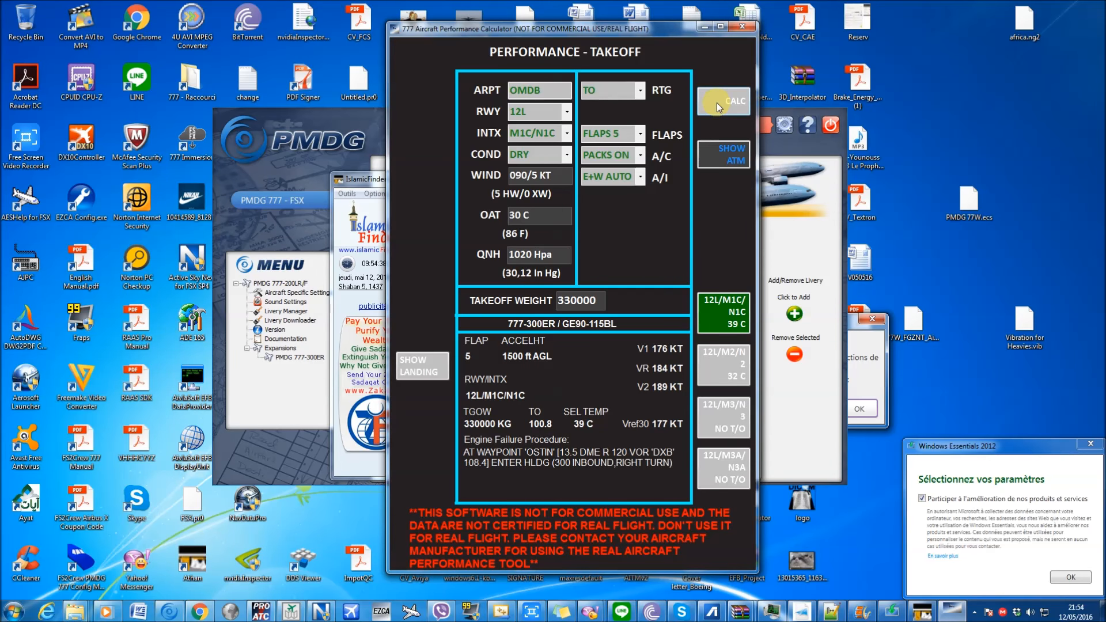
left_click_drag(576, 300, 446, 300)
type("335000")
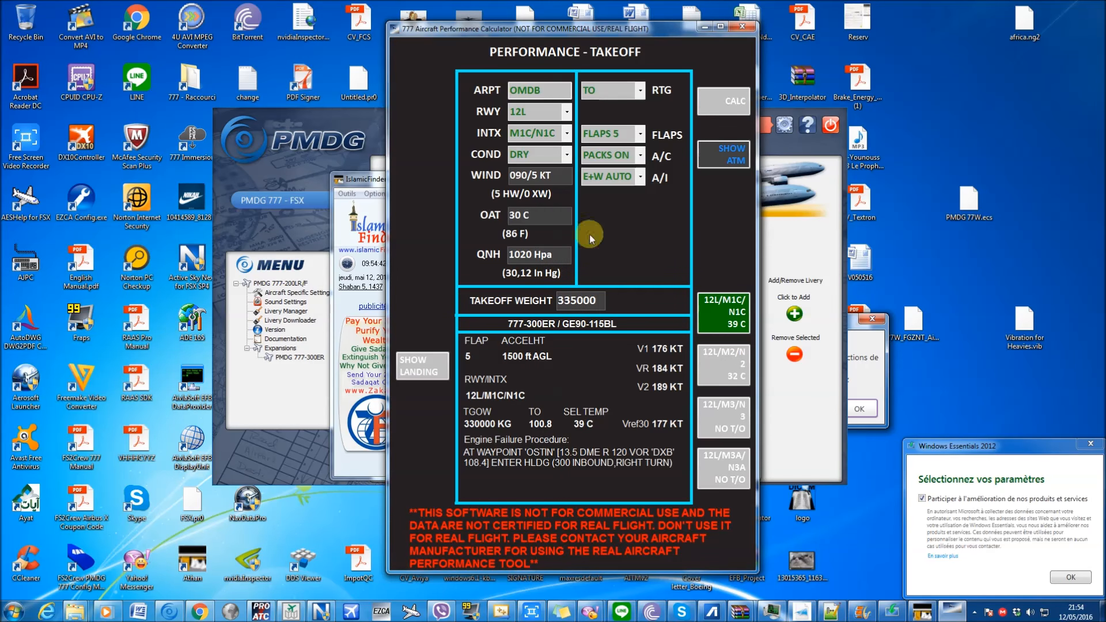
left_click(716, 106)
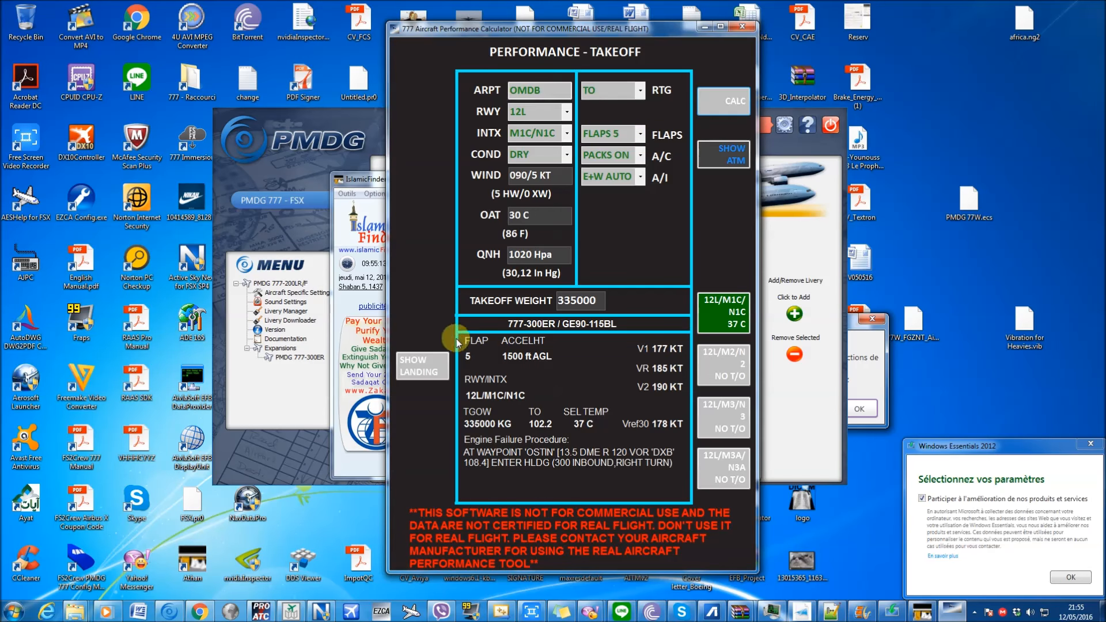
- Open the landing performance calculator and set airport CYUL, runway 24R and condition DRY
left_click(438, 374)
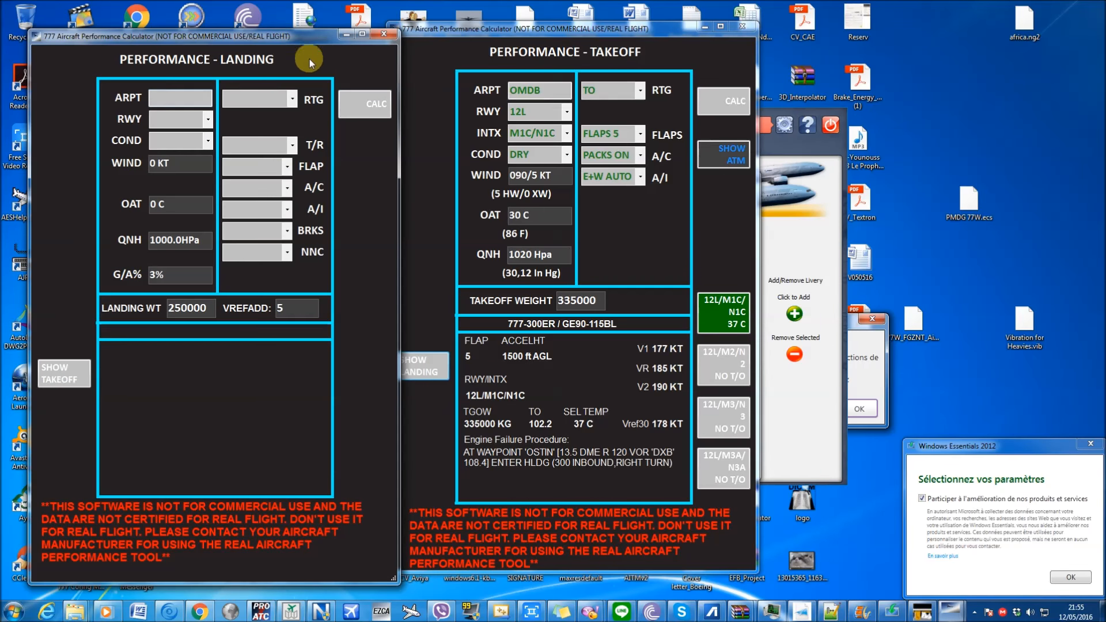
left_click_drag(299, 40, 746, 48)
left_click(616, 104)
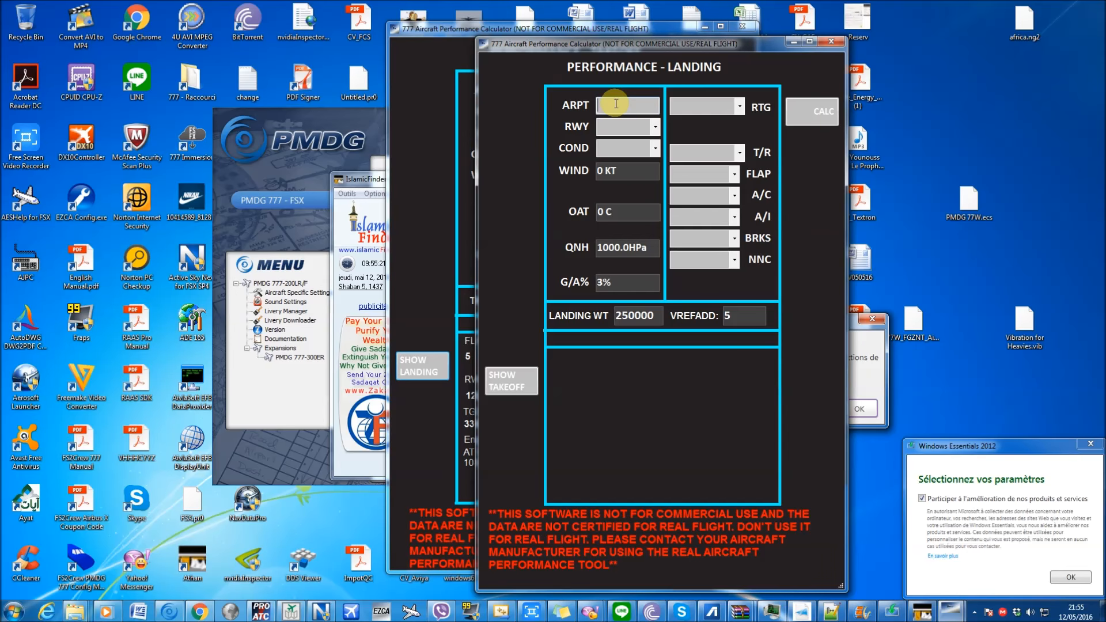
type("CYUL")
left_click(653, 126)
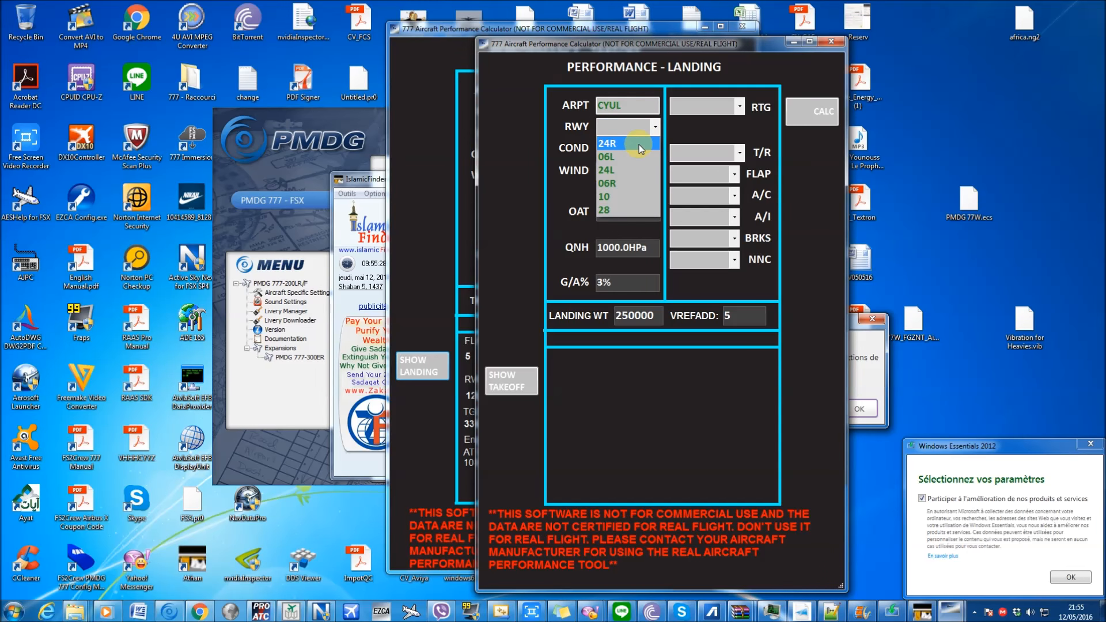
left_click(638, 144)
left_click(654, 149)
left_click(645, 158)
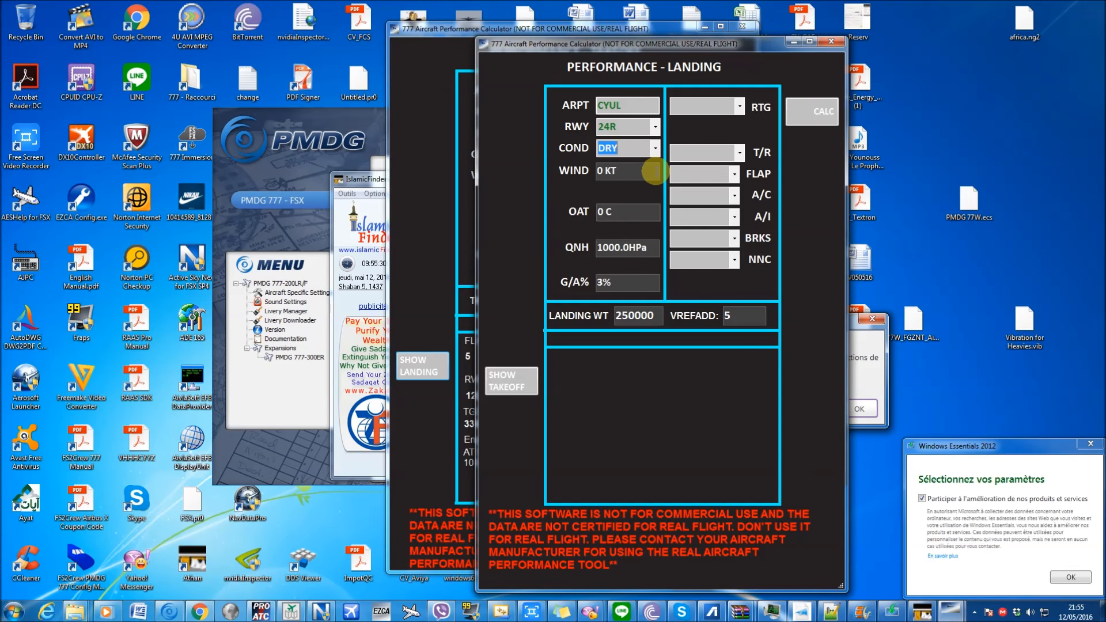
- Enter landing weather of wind 250/8, OAT 25 C and QNH 1000 hPa
key("Tab")
type("250/8")
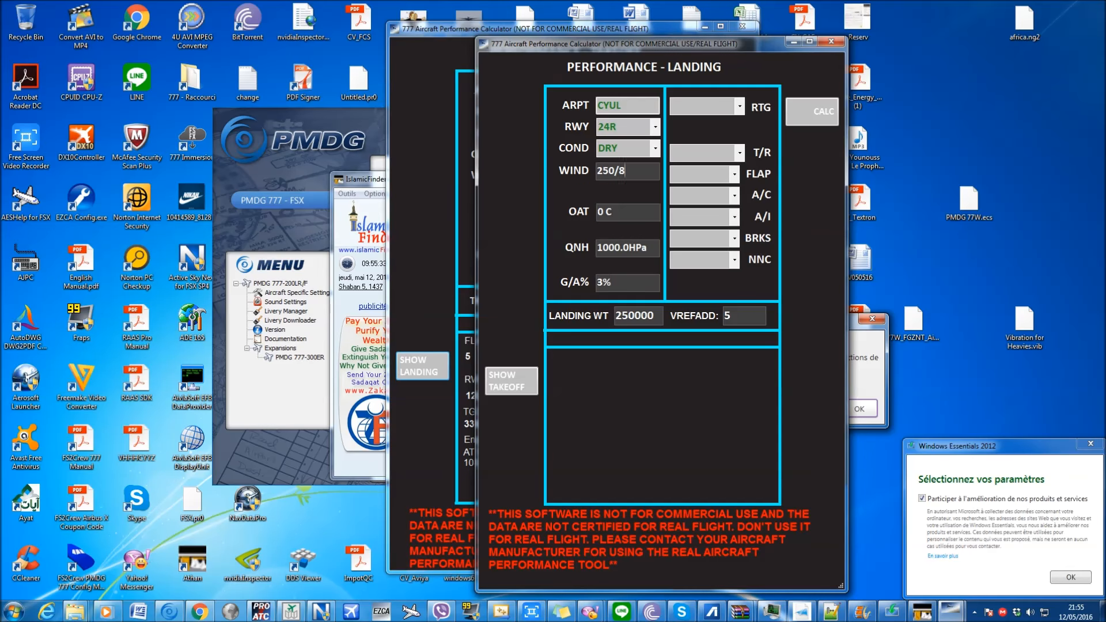
key("Tab")
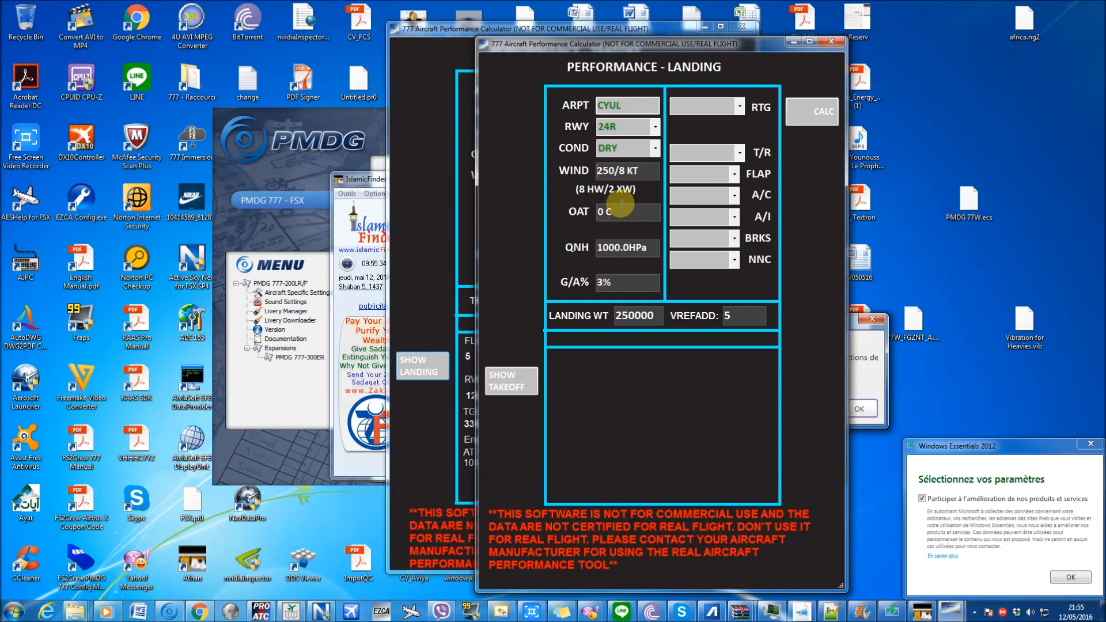
type("25")
key("Return")
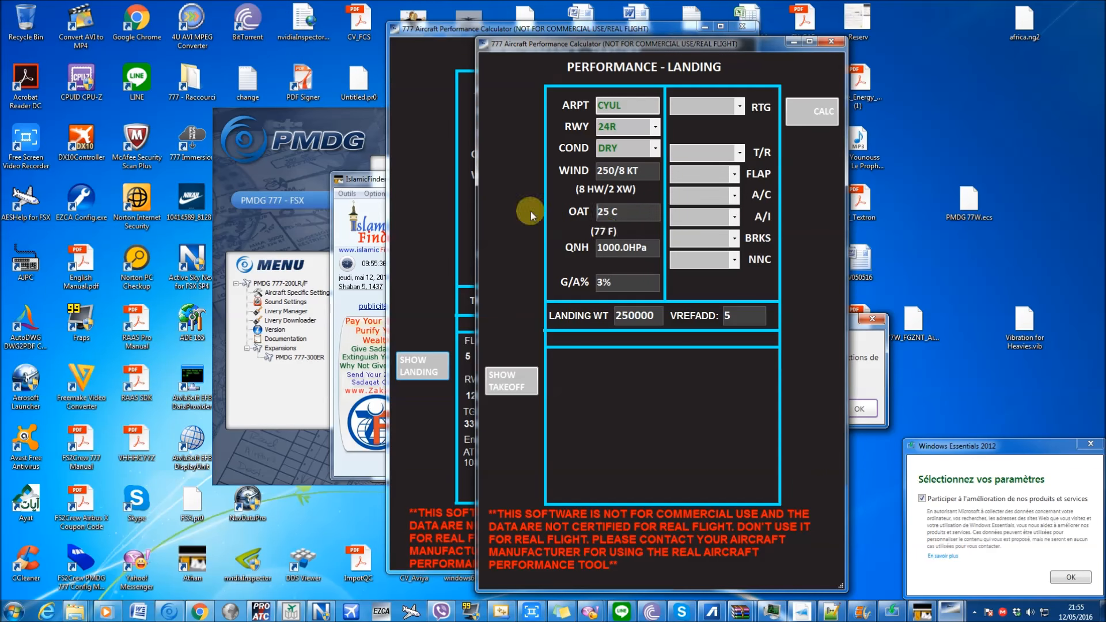
key("BackSpace")
key("BackSpace")
key("BackSpace")
key("Return")
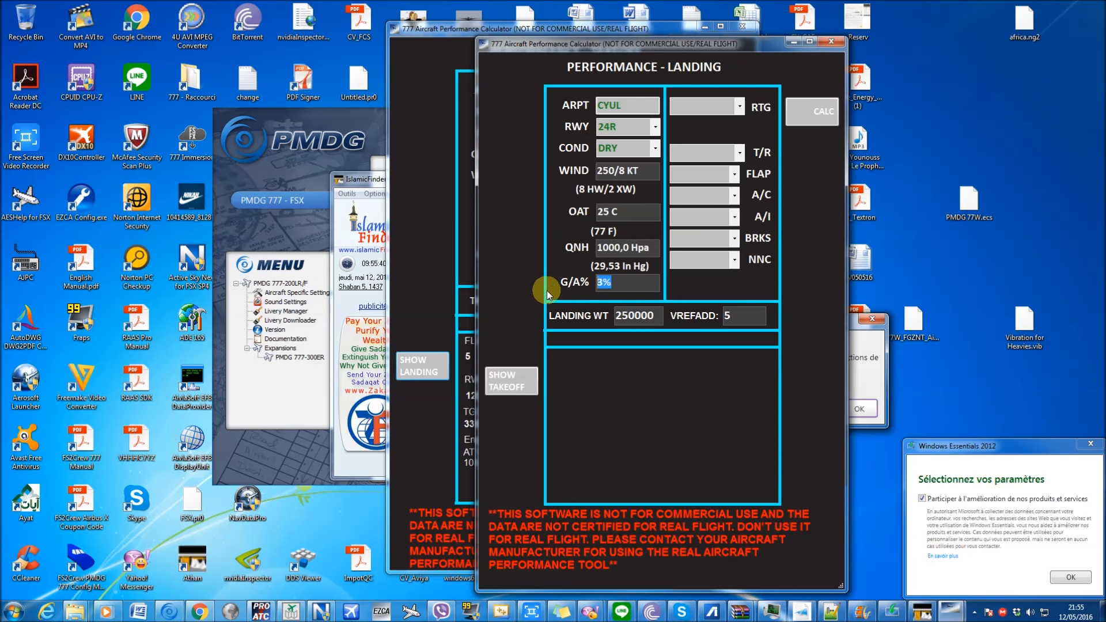
- Set the landing go-around gradient to 3.25%
key("BackSpace")
key("BackSpace")
type("3.25")
key("Return")
- Set the landing rating to GO-AROUND, thrust reversers to ALL OPERATIVE and flaps to FLAPS 30
left_click(741, 106)
left_click(733, 123)
left_click(739, 152)
left_click(738, 164)
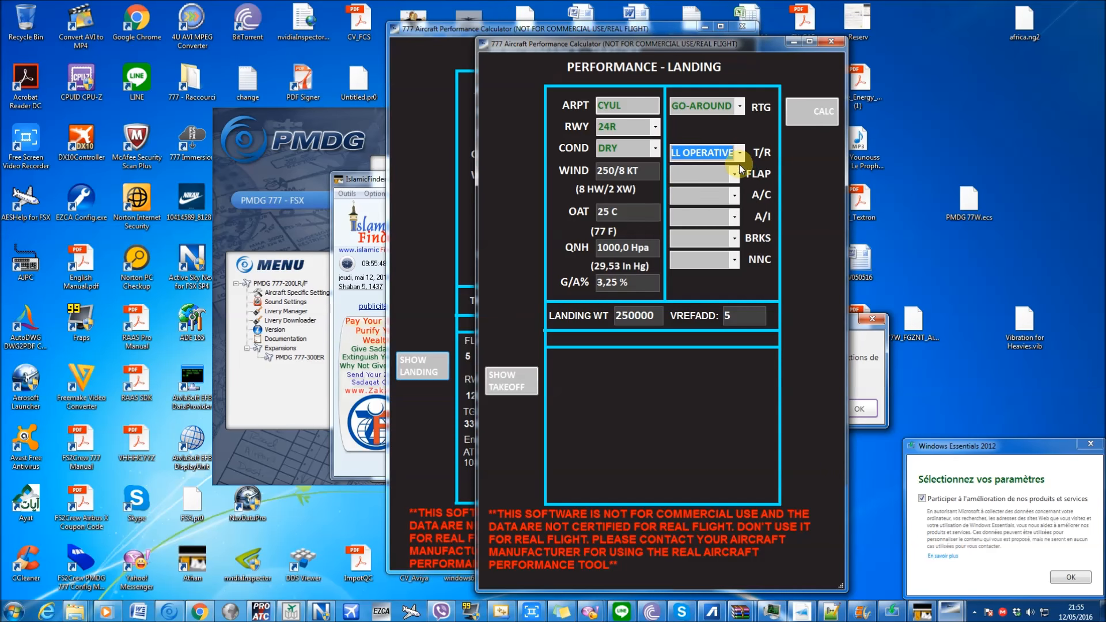
left_click(735, 174)
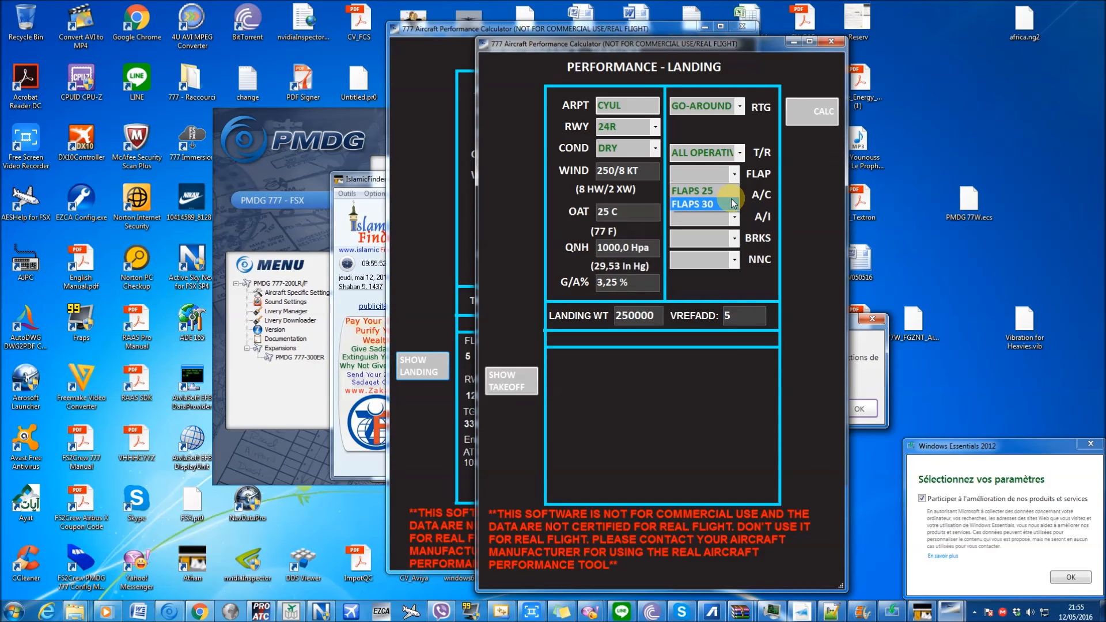
left_click(732, 203)
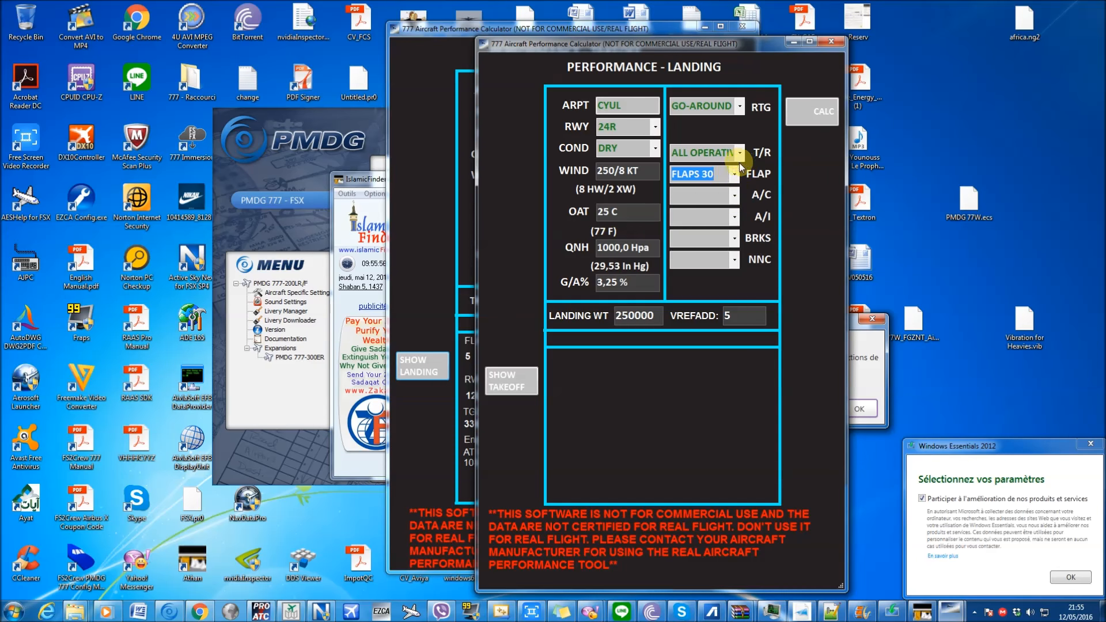
- Set the landing air conditioning to PACKS ON and the anti-ice to E+W ON
left_click(735, 195)
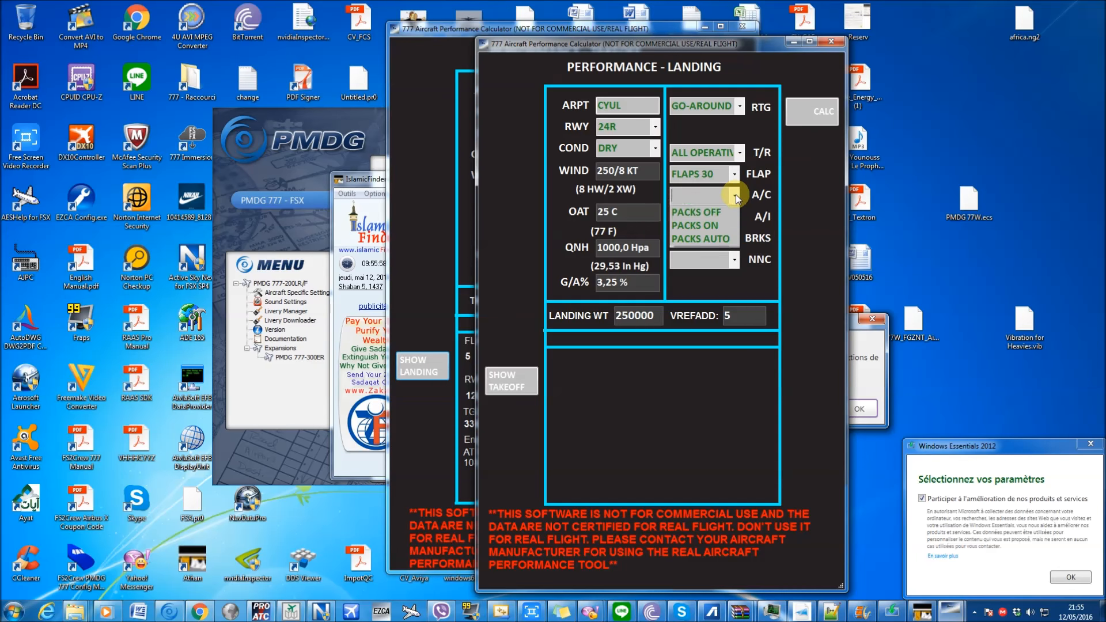
left_click(735, 224)
left_click(735, 219)
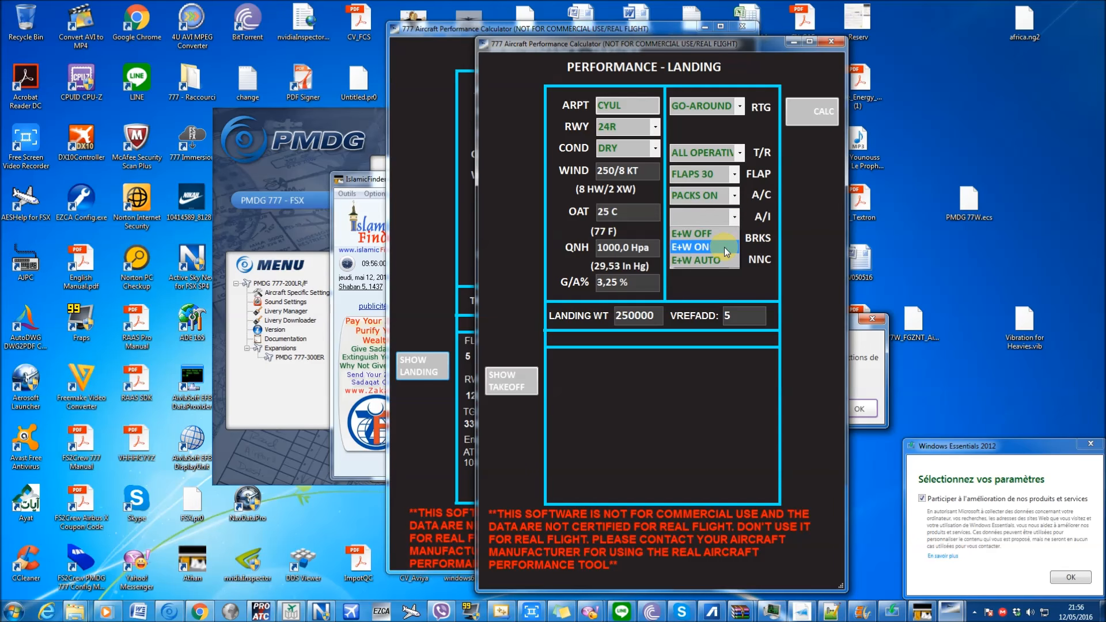
left_click(724, 247)
- Set the landing brakes to AUTOBRAKE 4 and the non-normal configuration to NONE
left_click(733, 242)
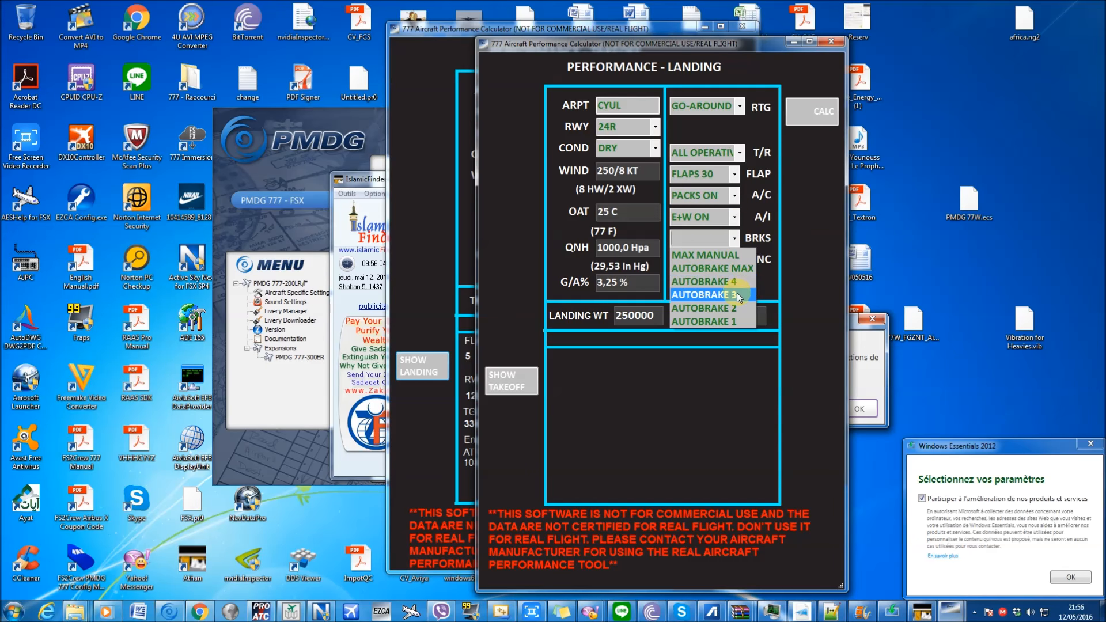
left_click(737, 283)
left_click(734, 265)
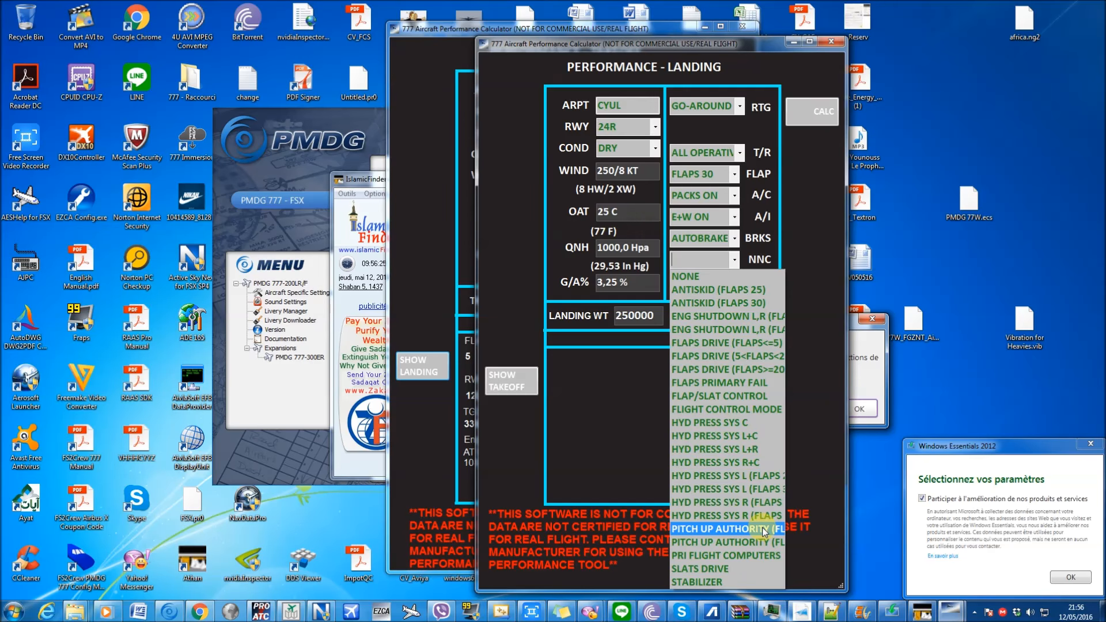
left_click(716, 271)
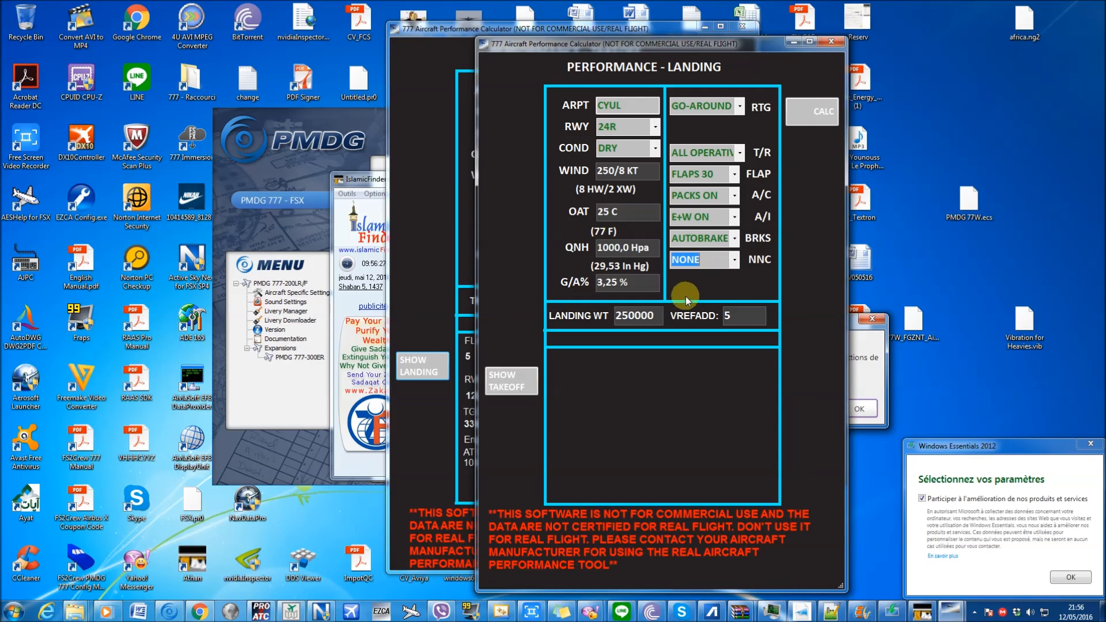
- Clear the landing weight and the VREF additive, and calculate the dispatch landing performance
double_click(630, 315)
key("Delete")
double_click(743, 321)
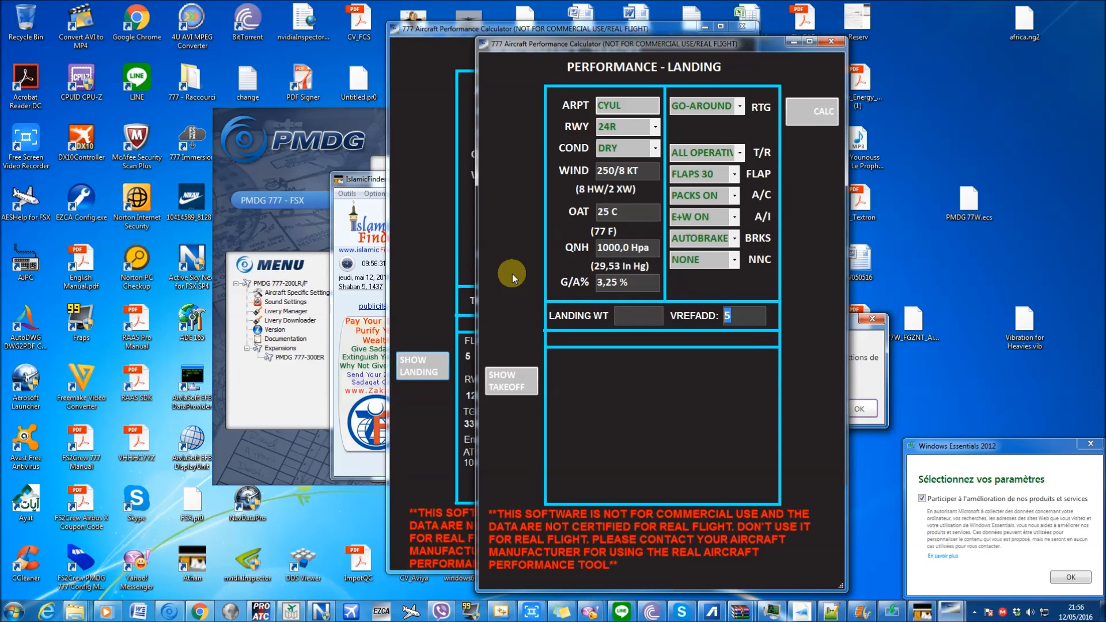
key("Delete")
left_click(812, 115)
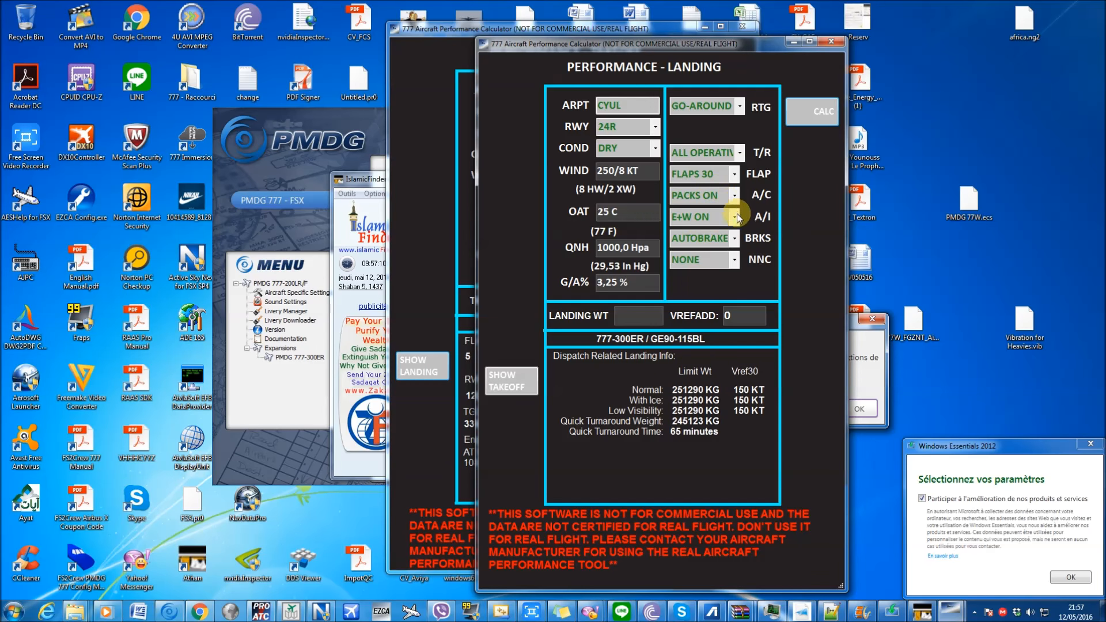
- Change the brakes to AUTOBRAKE 2 and recalculate the landing performance
left_click(735, 238)
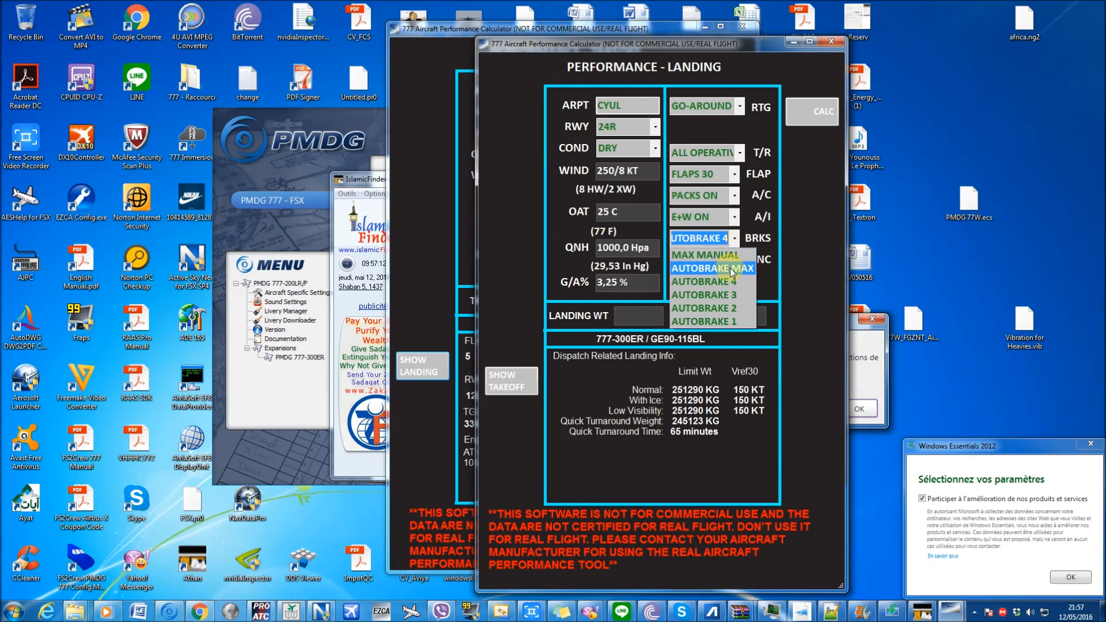
left_click(729, 309)
left_click(807, 112)
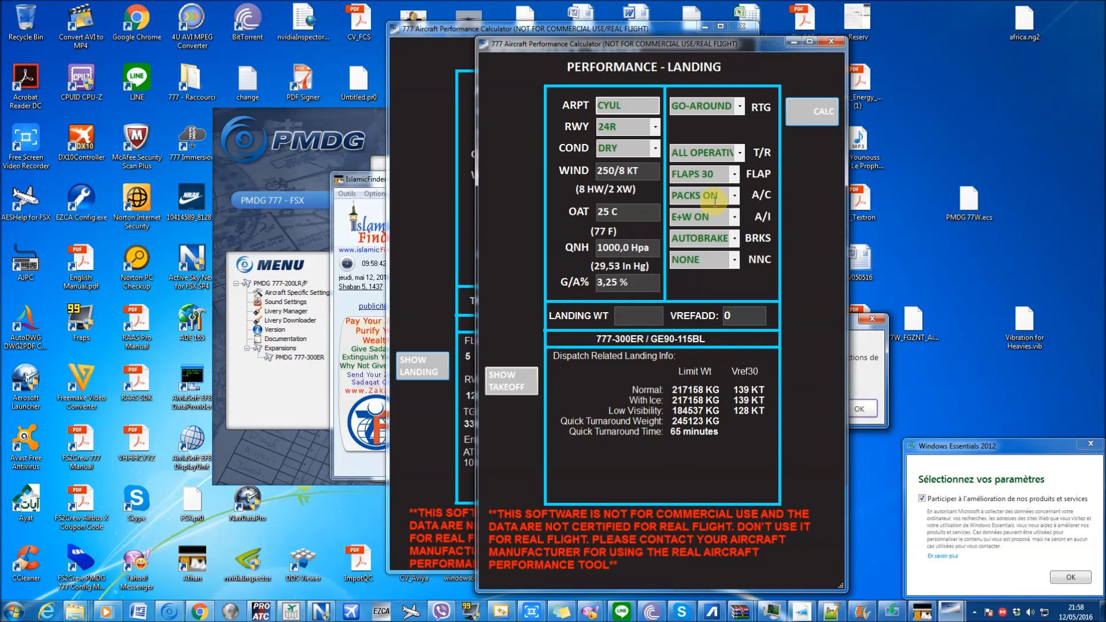
- Set the go-around gradient to 8,0 %, clear the VREF additive and recalculate the landing performance, minimizing the prayer-times window that interrupts
left_click_drag(636, 282, 597, 285)
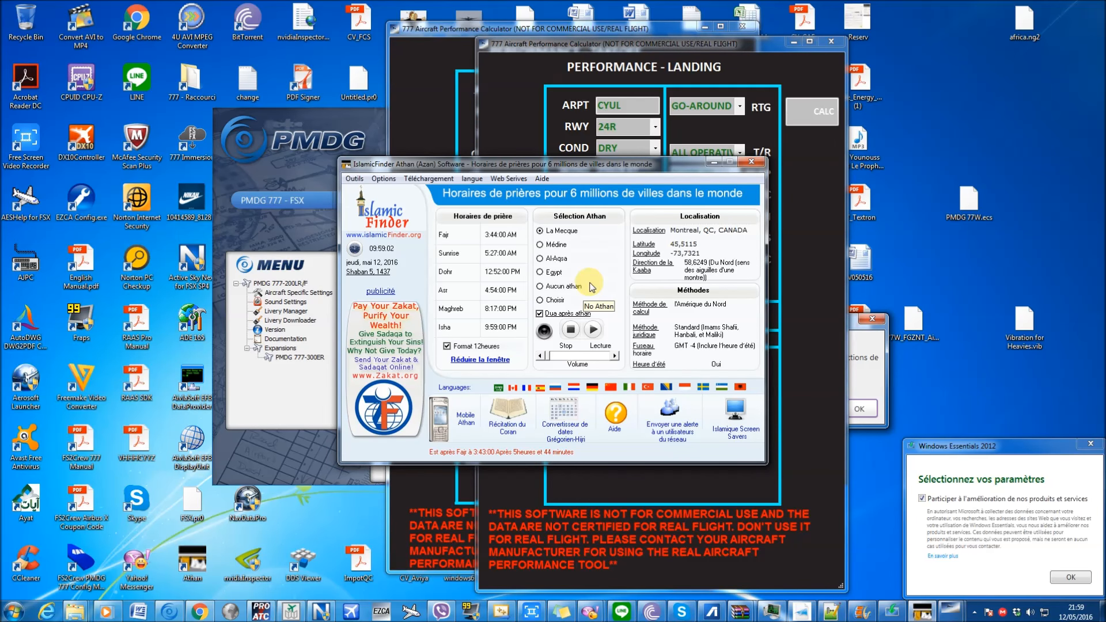
left_click(715, 164)
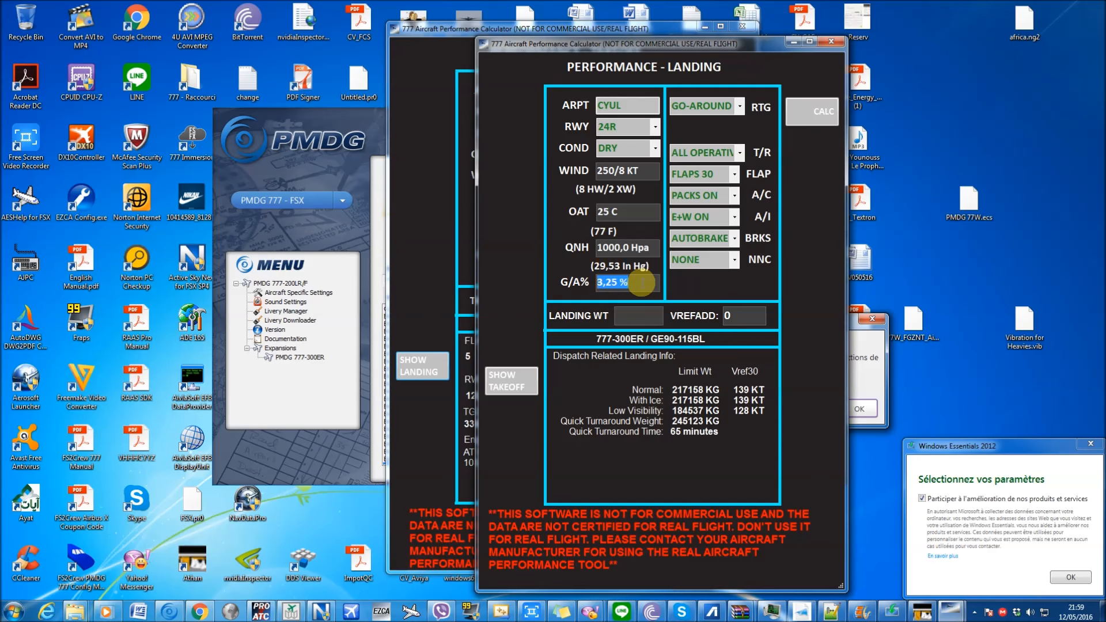
type("8,0 %")
left_click_drag(753, 320, 571, 326)
key("BackSpace")
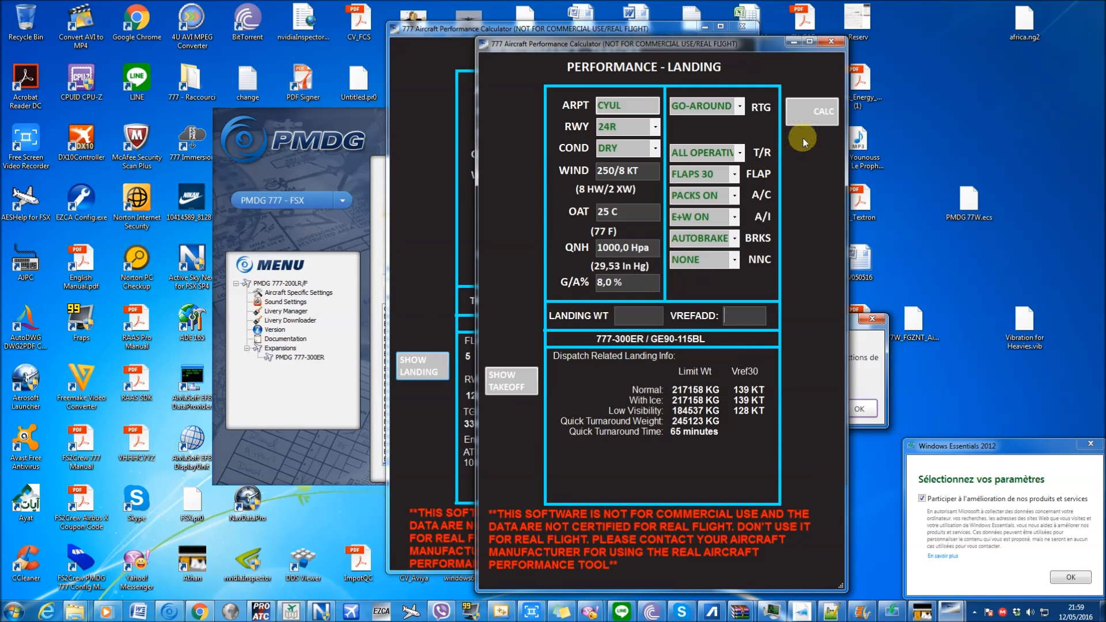
left_click(825, 115)
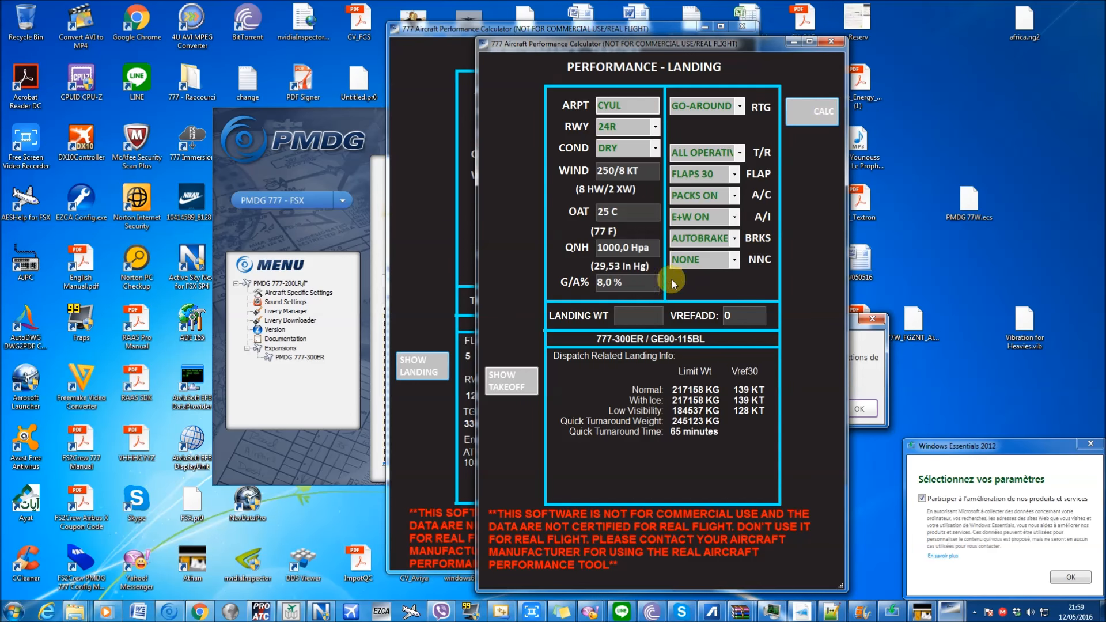
- Recalculate the landing performance with a go-around gradient of 9,0 % and AUTOBRAKE 4
left_click_drag(633, 284, 539, 288)
type("9.0")
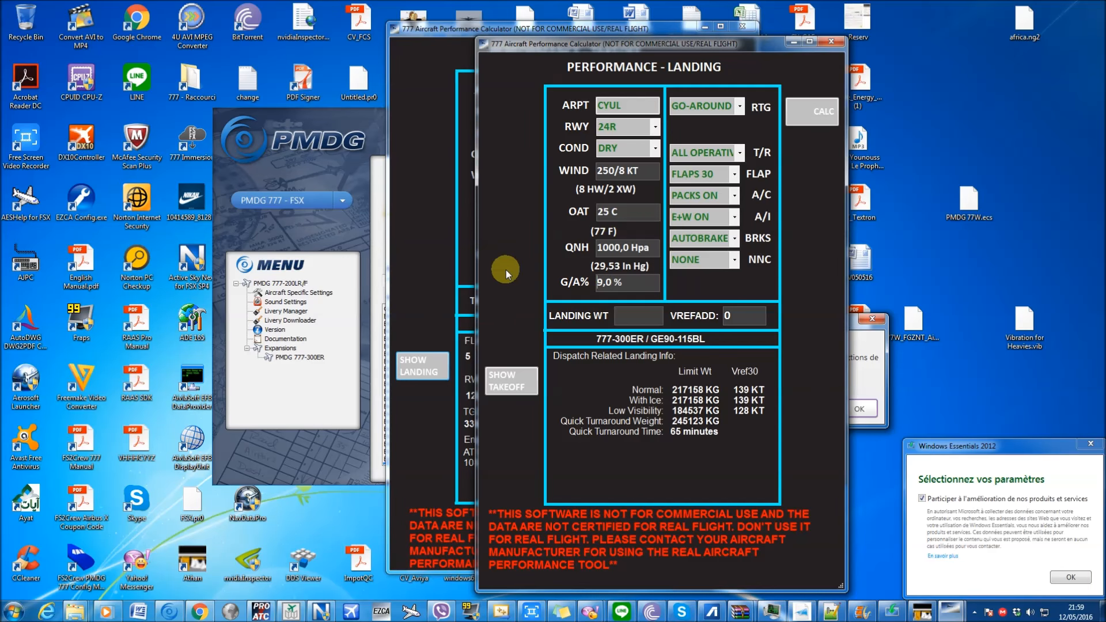
left_click(734, 238)
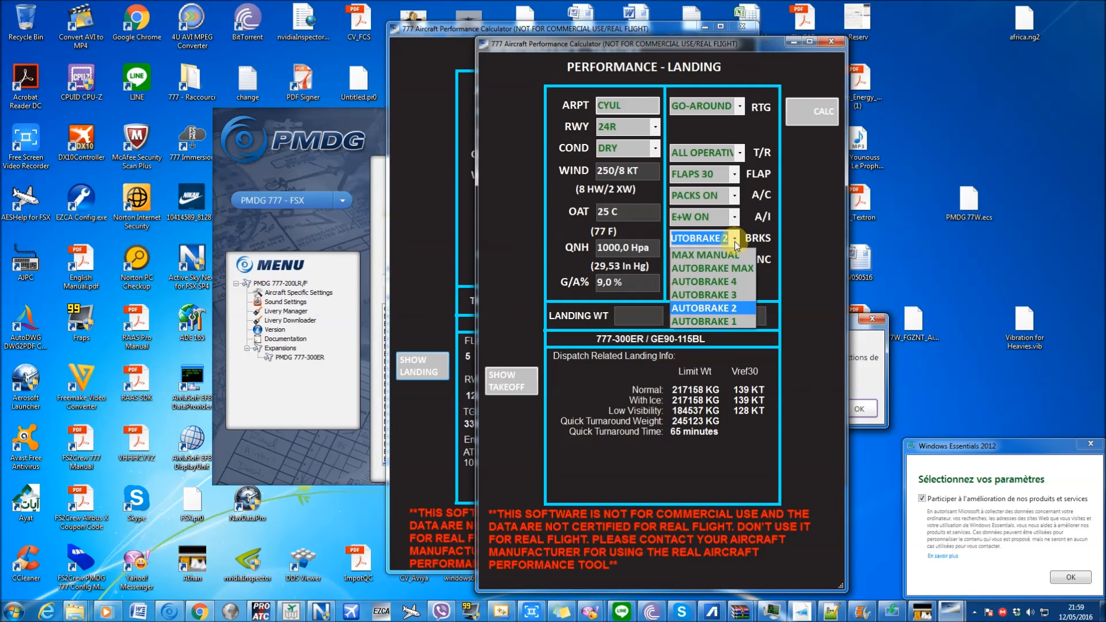
left_click(734, 279)
left_click(810, 116)
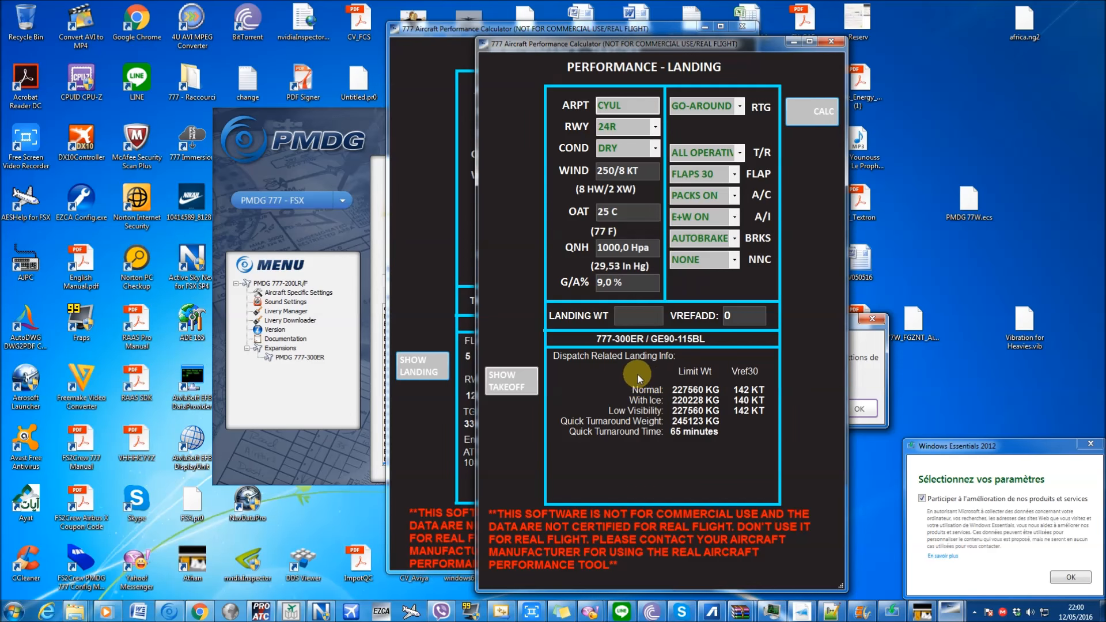
- Set the landing go-around gradient back to 3,25 %
left_click_drag(639, 280, 474, 239)
type("3.25")
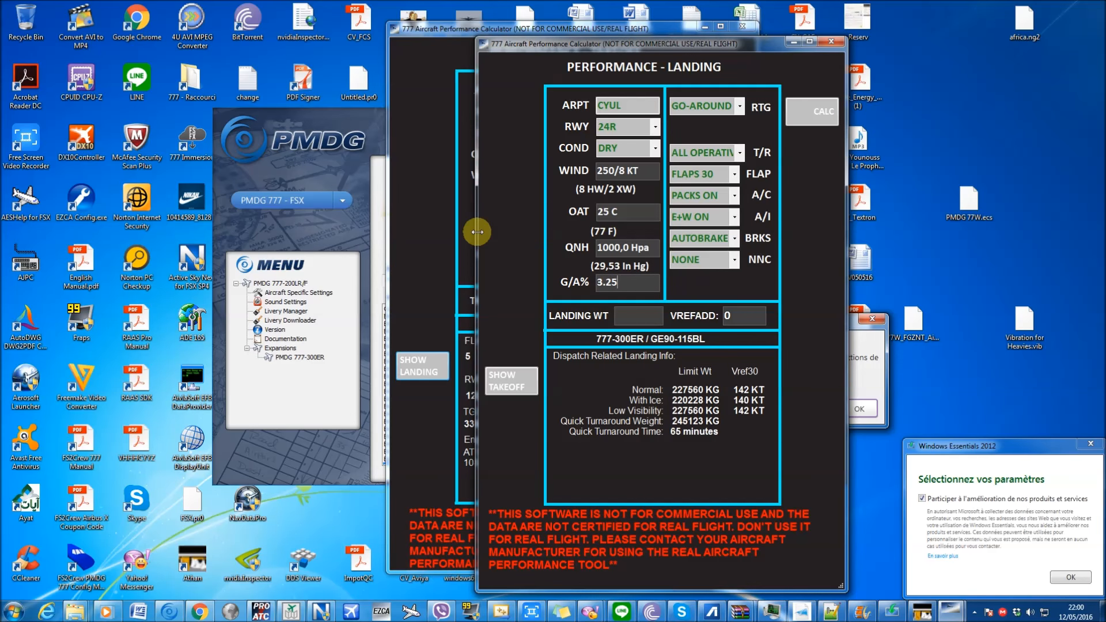
key("Tab")
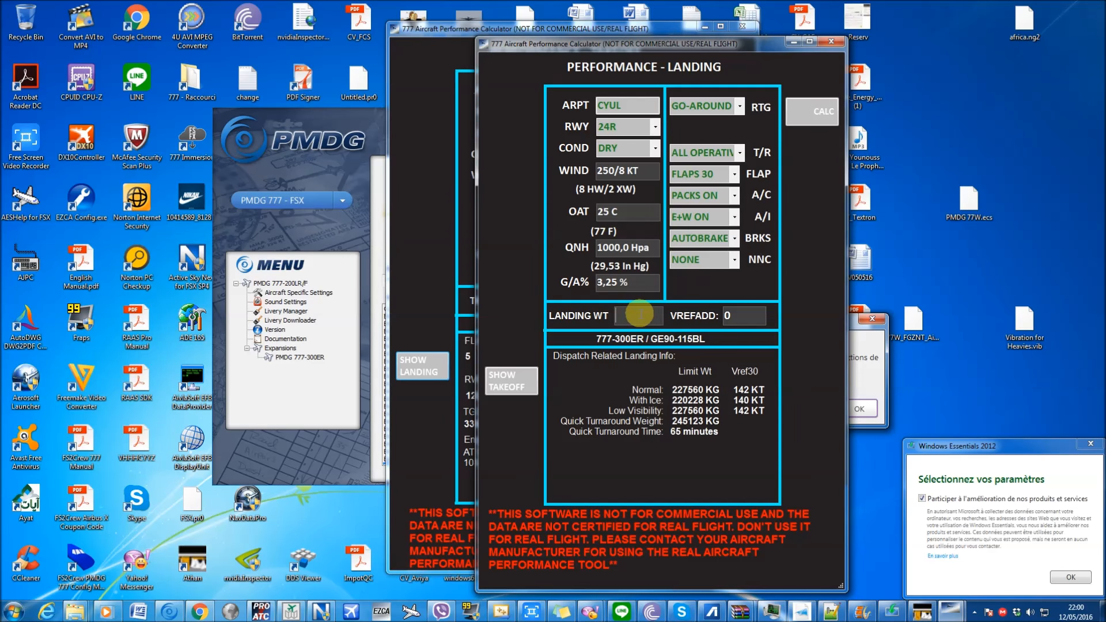
- Enter a landing weight of 220000 and calculate the landing performance with VREF additives of 0 and 5
type("22000")
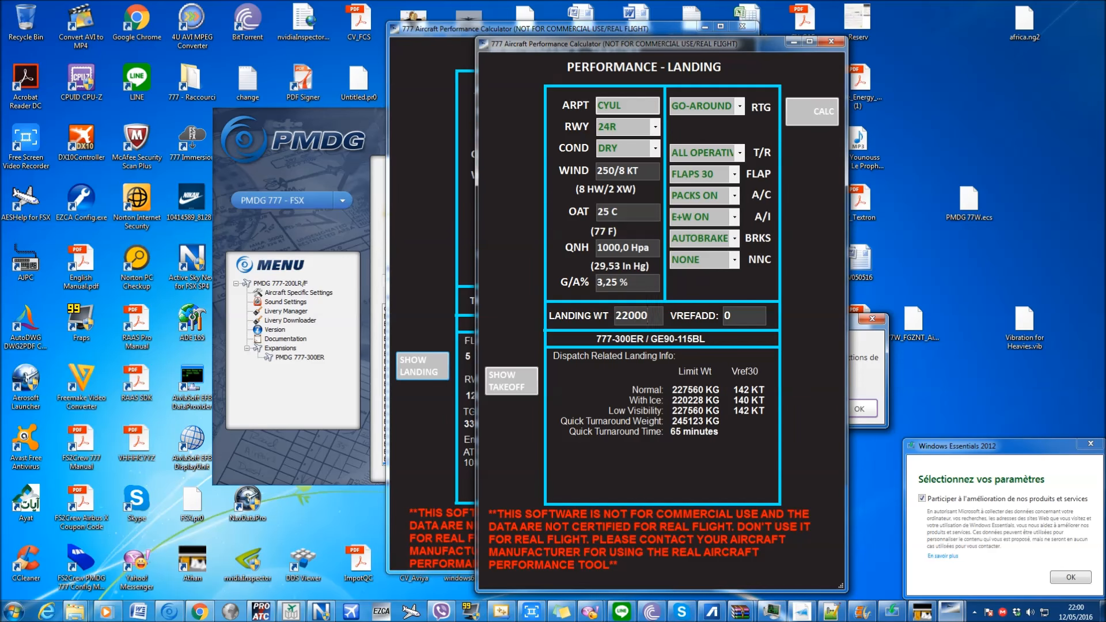
type("0")
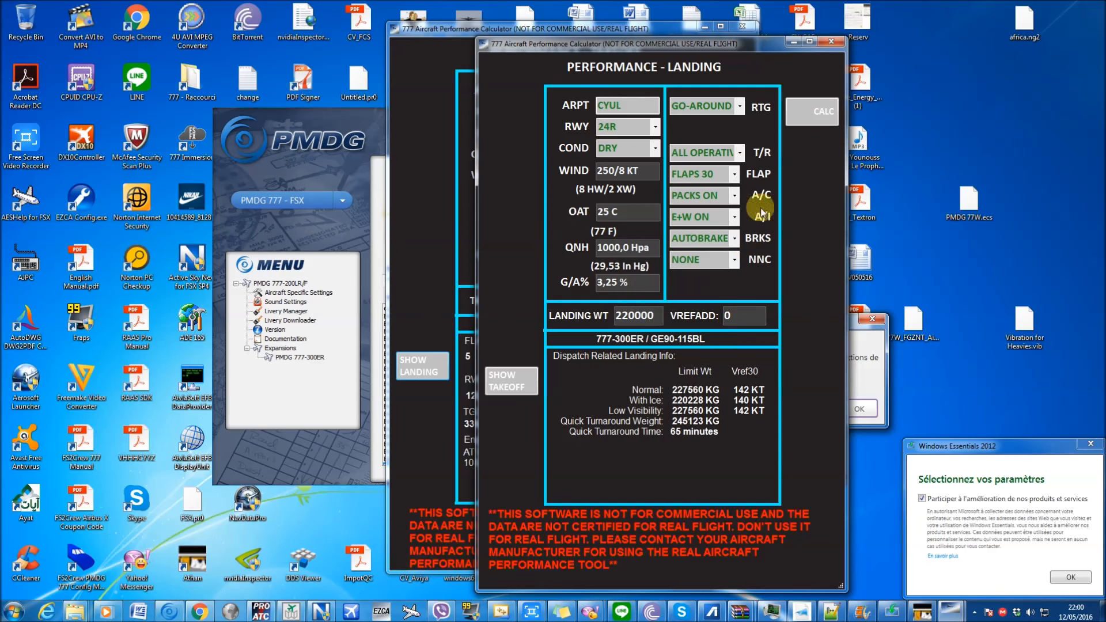
left_click(808, 119)
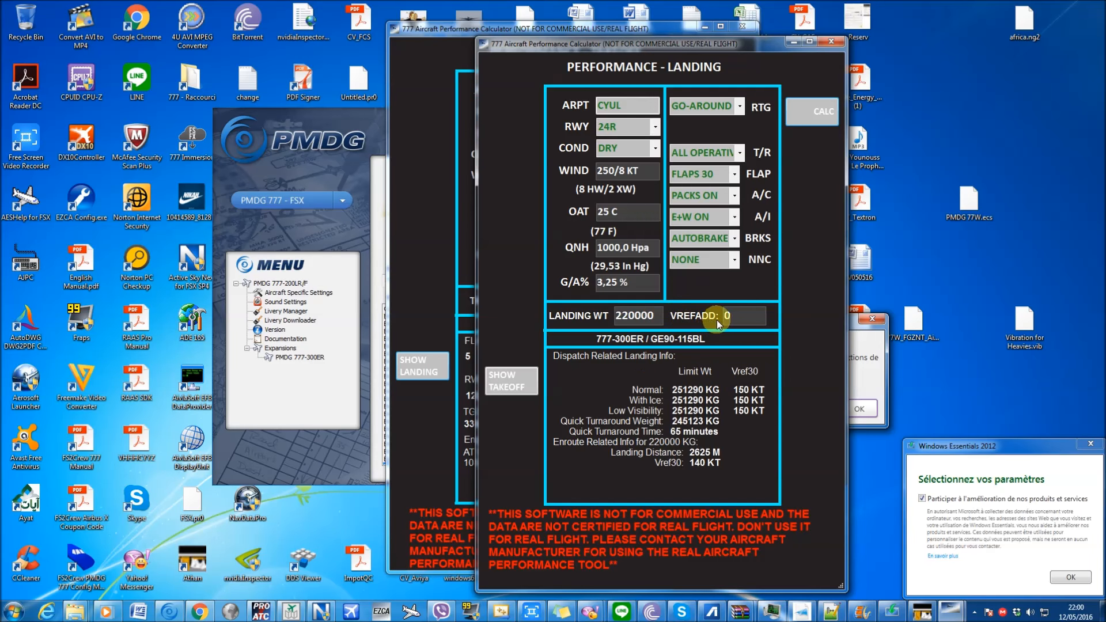
left_click_drag(745, 318, 699, 319)
left_click(826, 125)
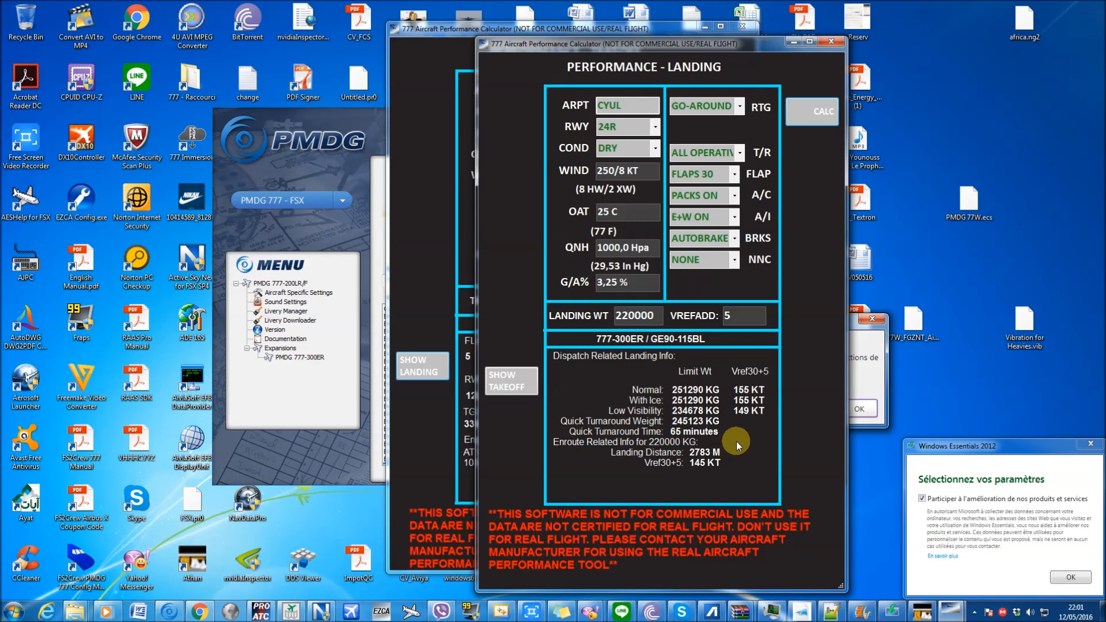
- Recalculate the 220000 landing with AUTOBRAKE 2 and dismiss the resulting message
left_click(736, 239)
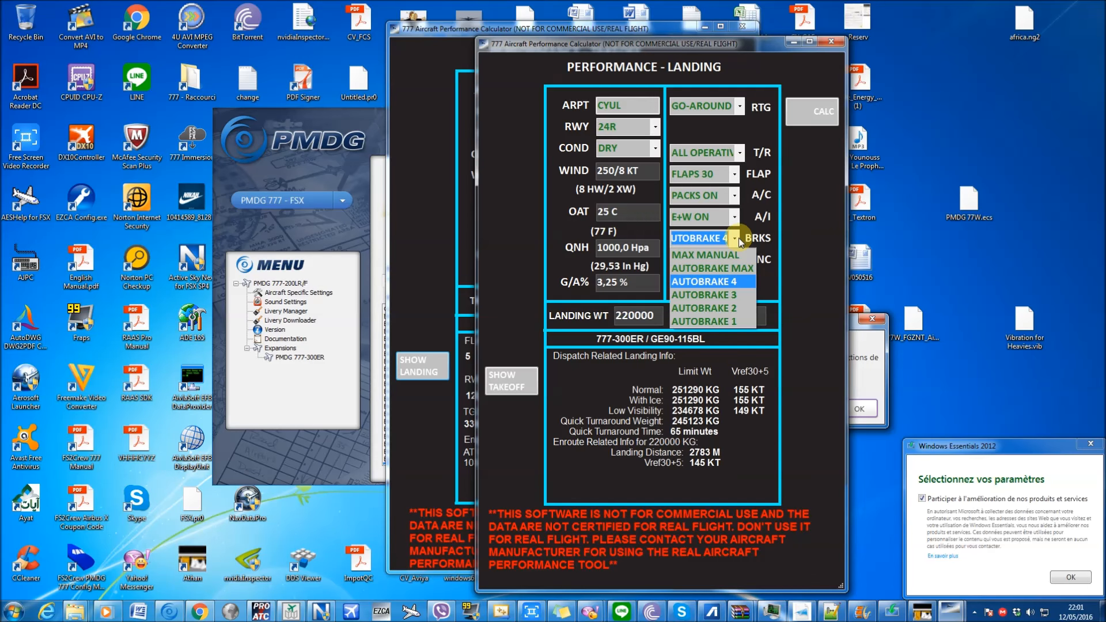
left_click(736, 308)
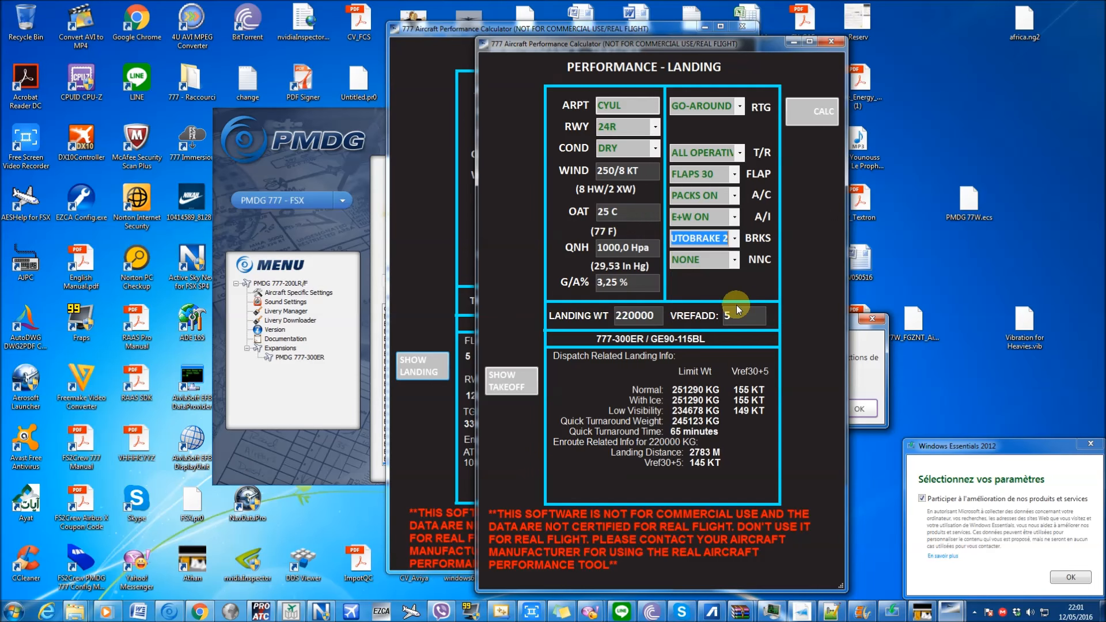
left_click(809, 114)
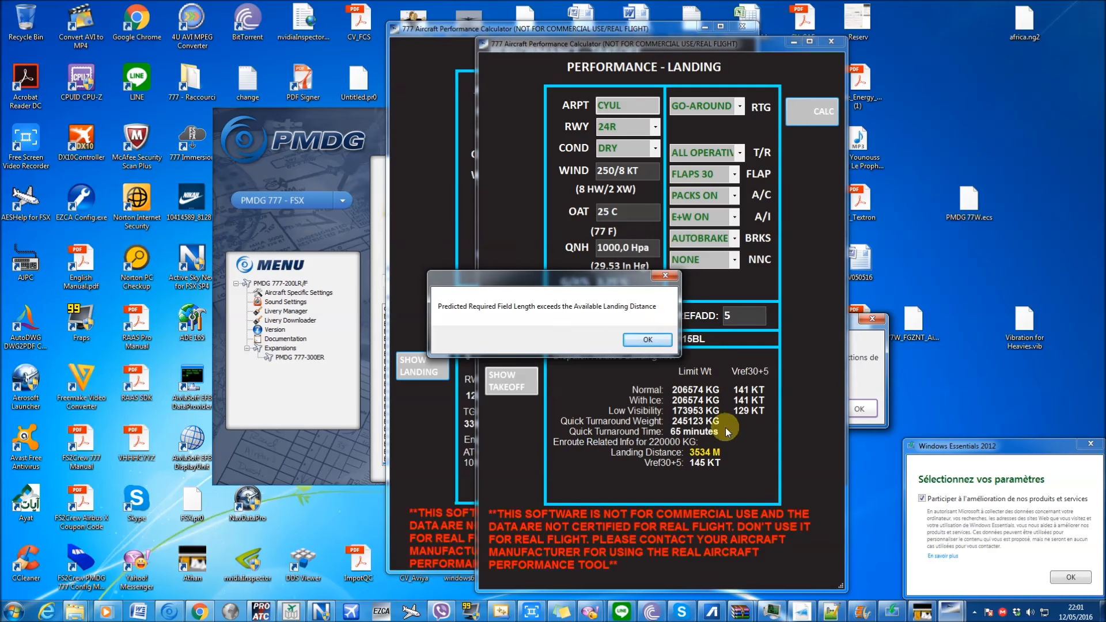
left_click(647, 340)
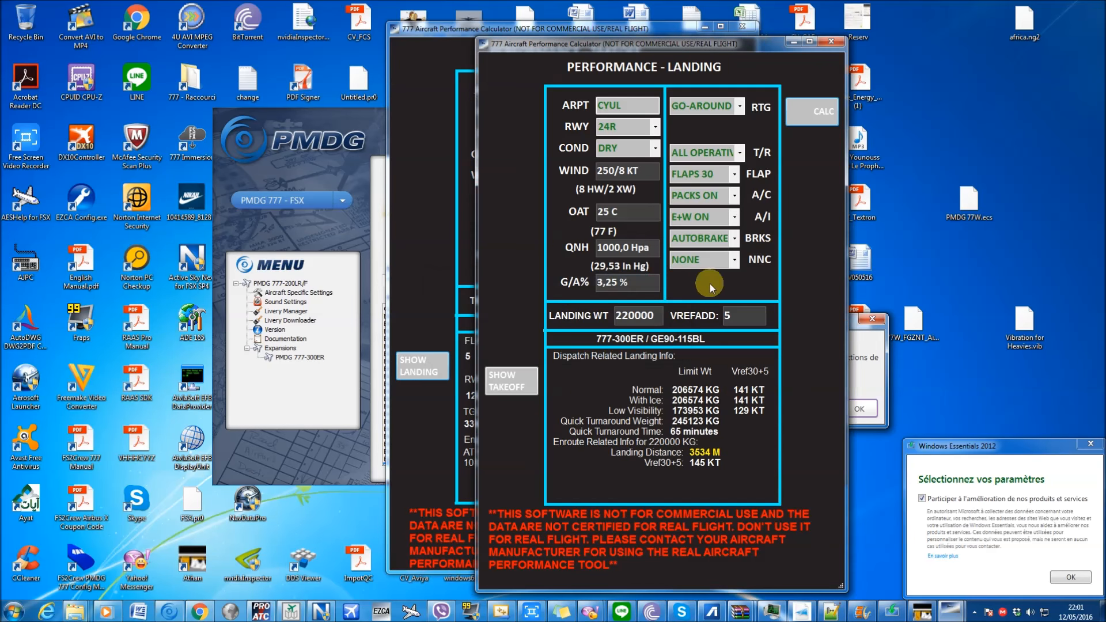
- Change the brakes to AUTOBRAKE 3 and recalculate the landing performance for 220000
left_click(737, 240)
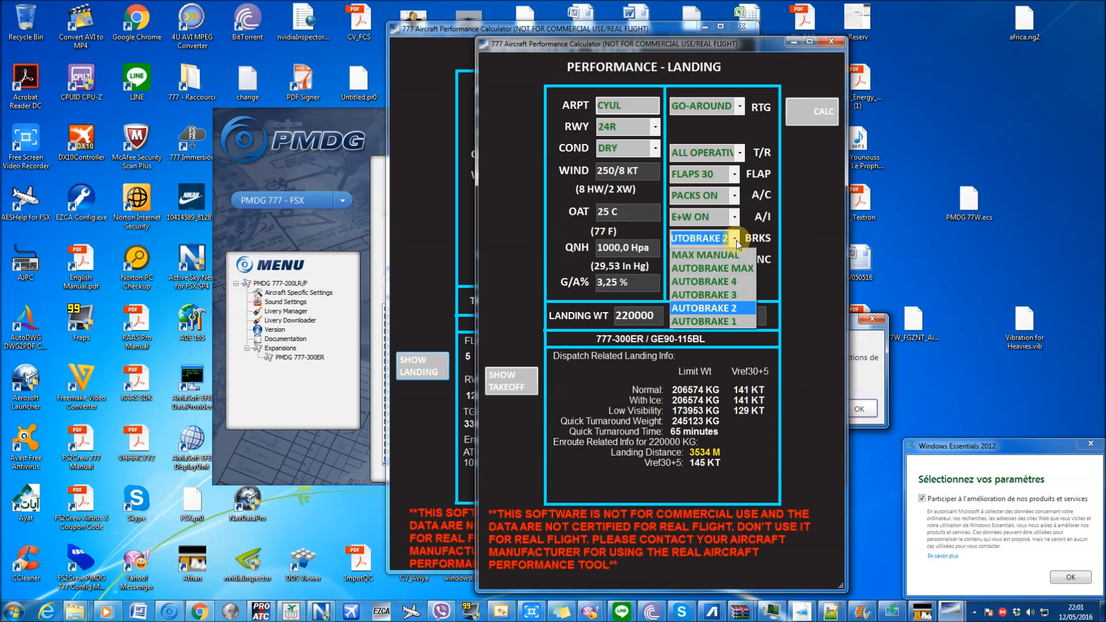
left_click(727, 293)
left_click(818, 114)
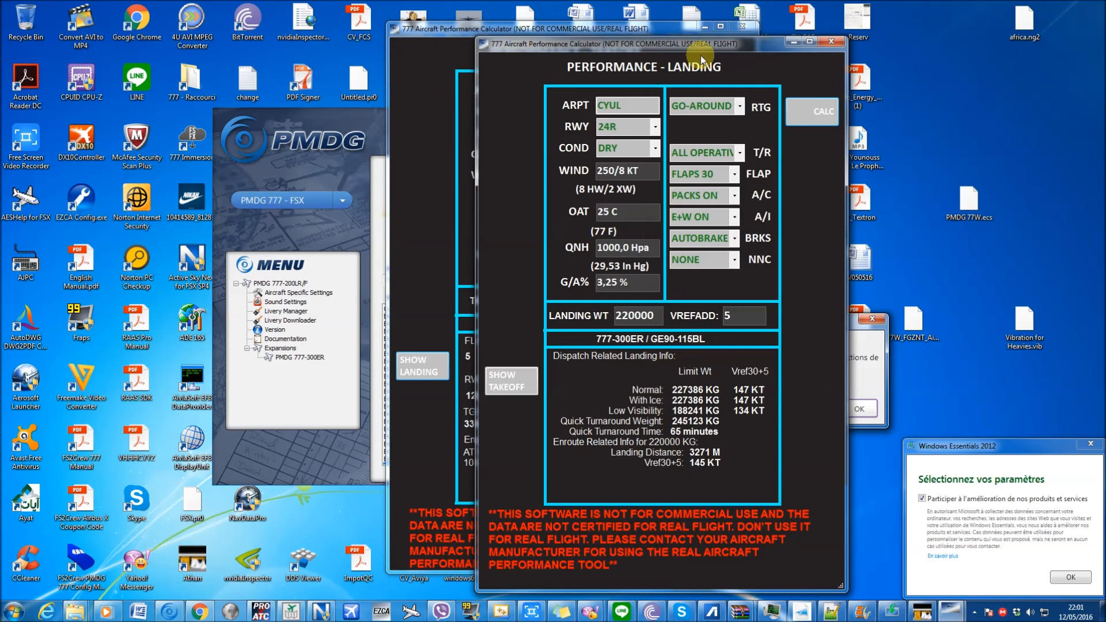
left_click_drag(690, 47, 649, 47)
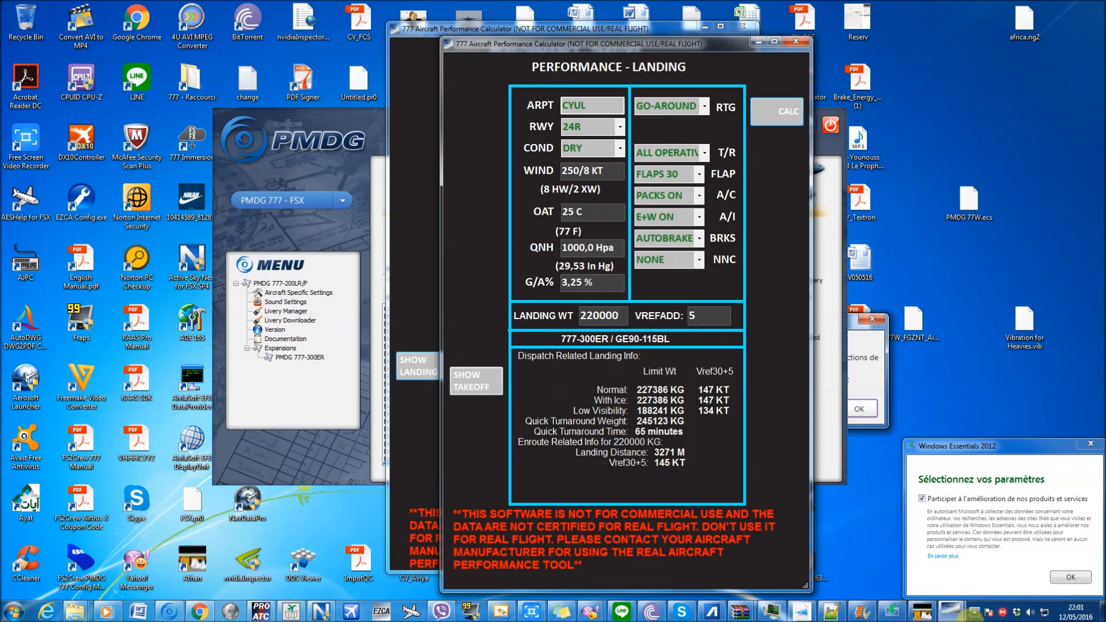
left_click(974, 612)
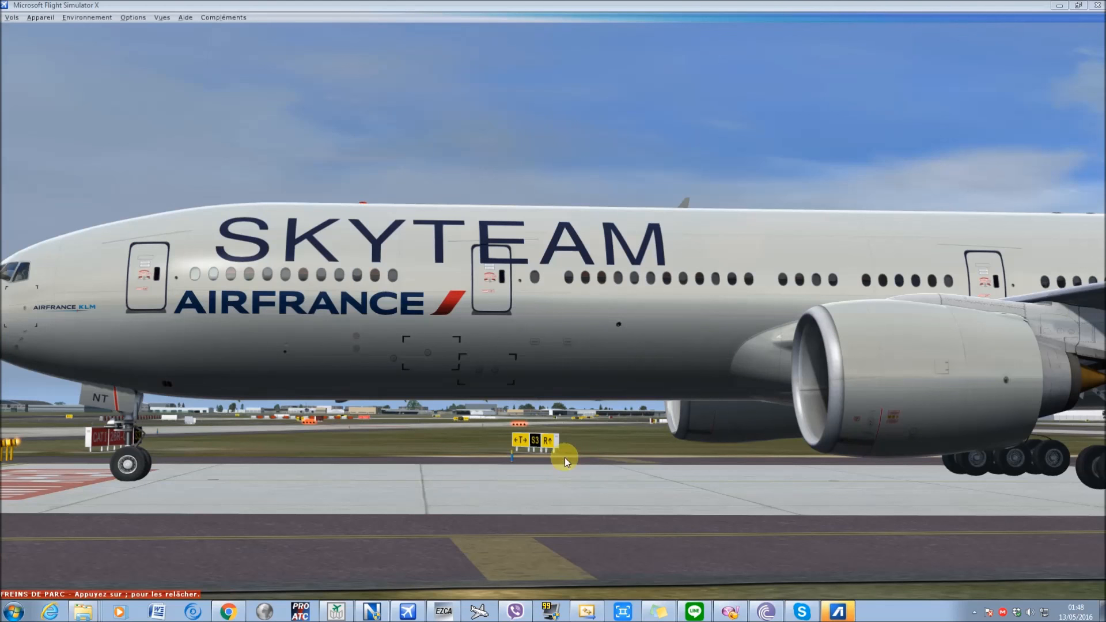
- In Microsoft Flight Simulator X, shift the exterior aircraft view toward the main landing gear and tail, and toggle the simulation pause
key("space")
key("Right")
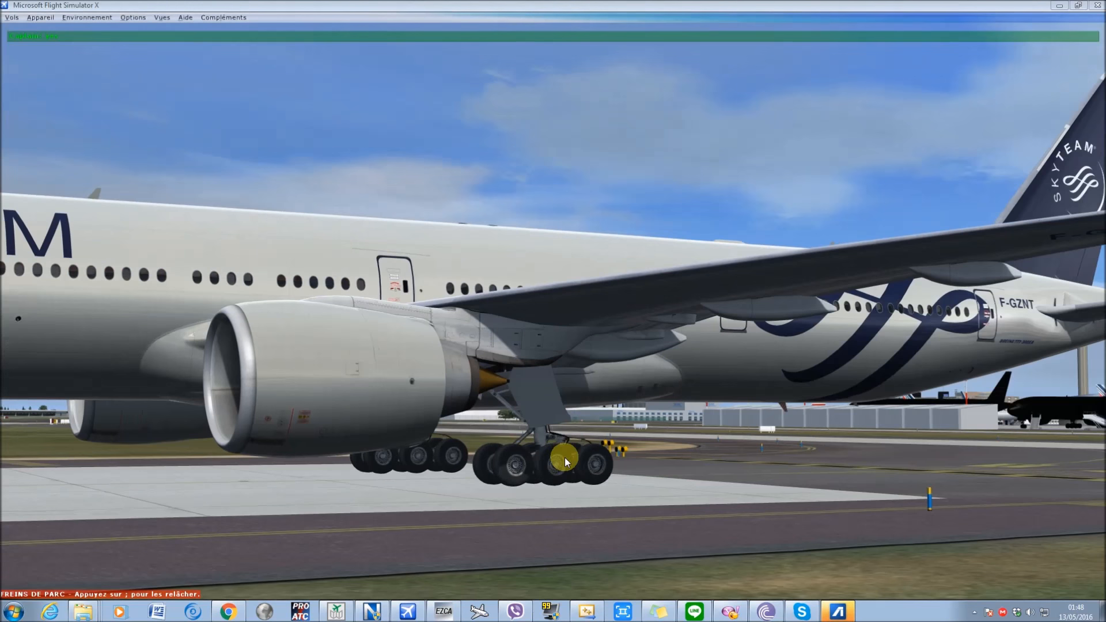
key("p")
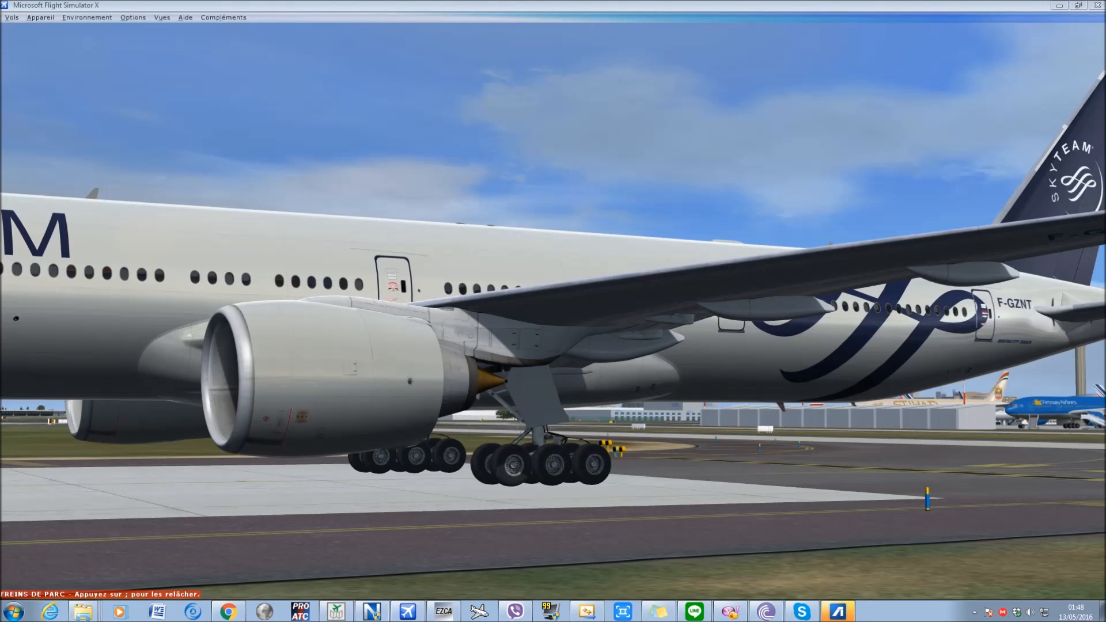
- Look around the parked aircraft and the airport to examine the S3 26R-08L CAT I runway holding sign
key("Right")
key("Left")
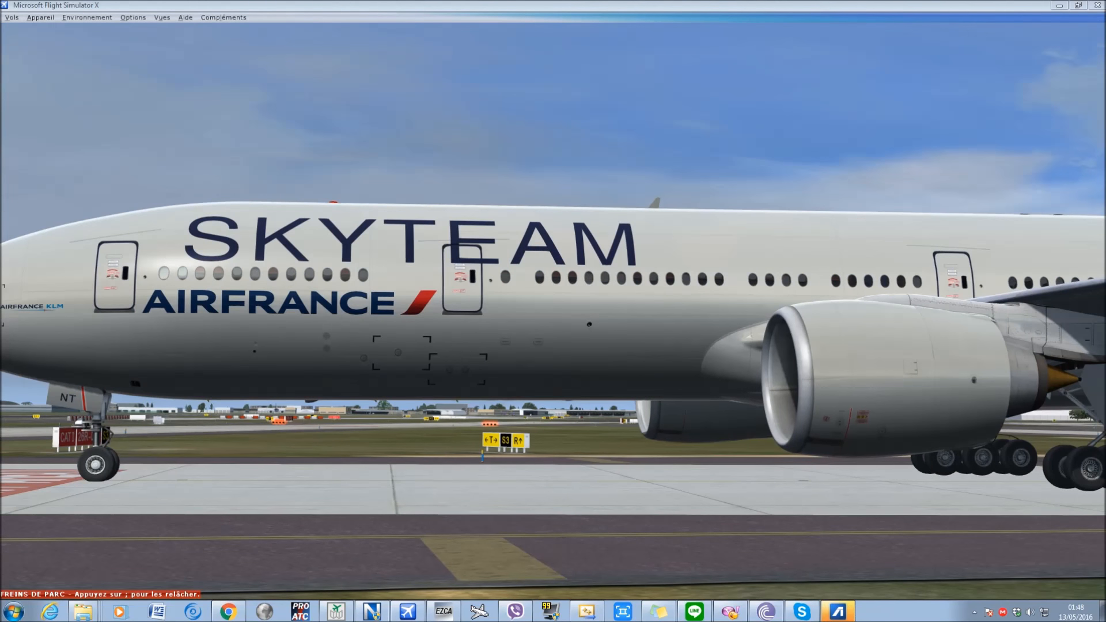
key("p")
key("Left")
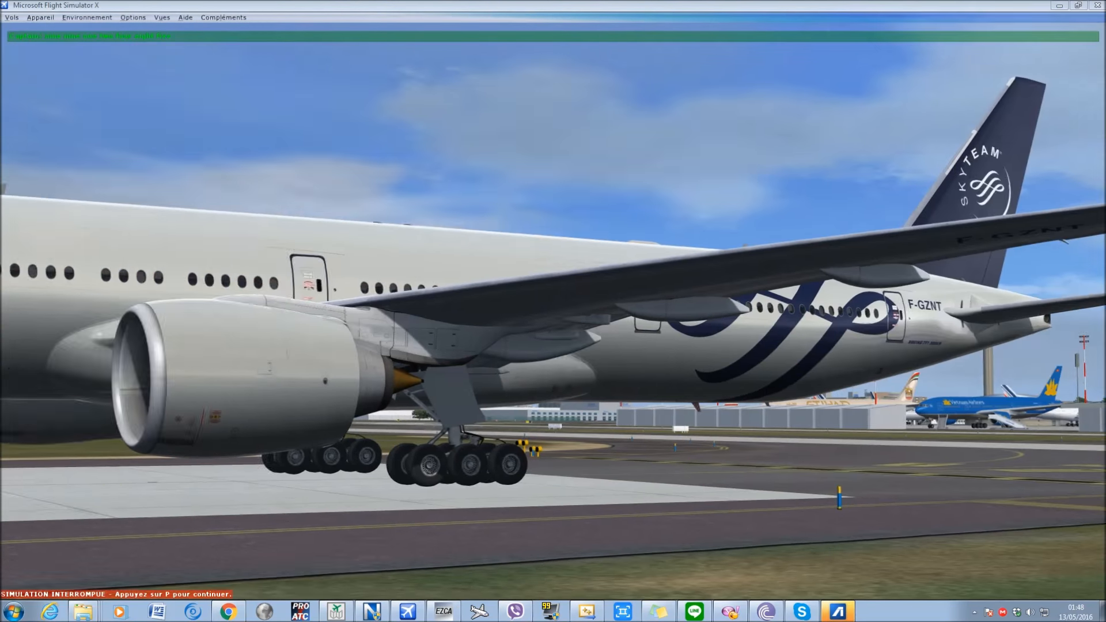
key("Right")
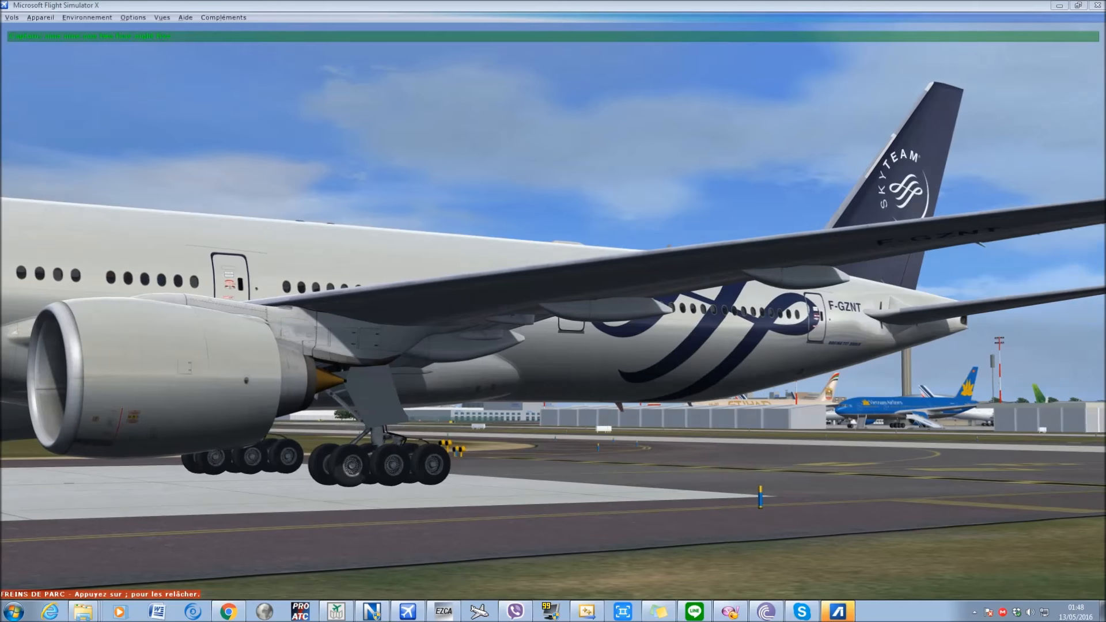
key("Right")
key("Right")
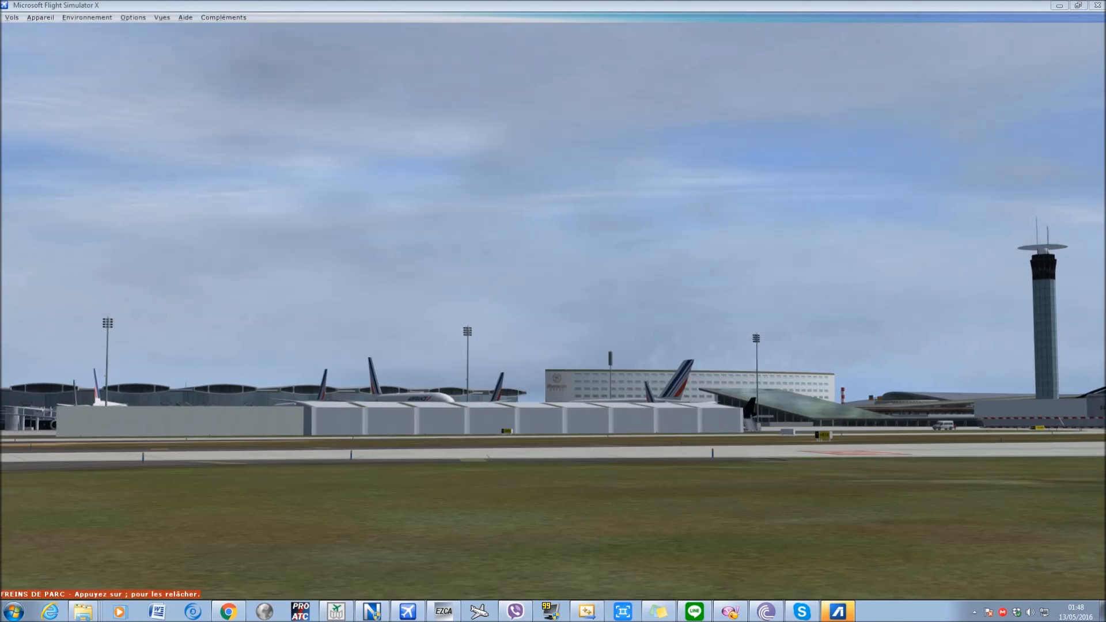
key("Right")
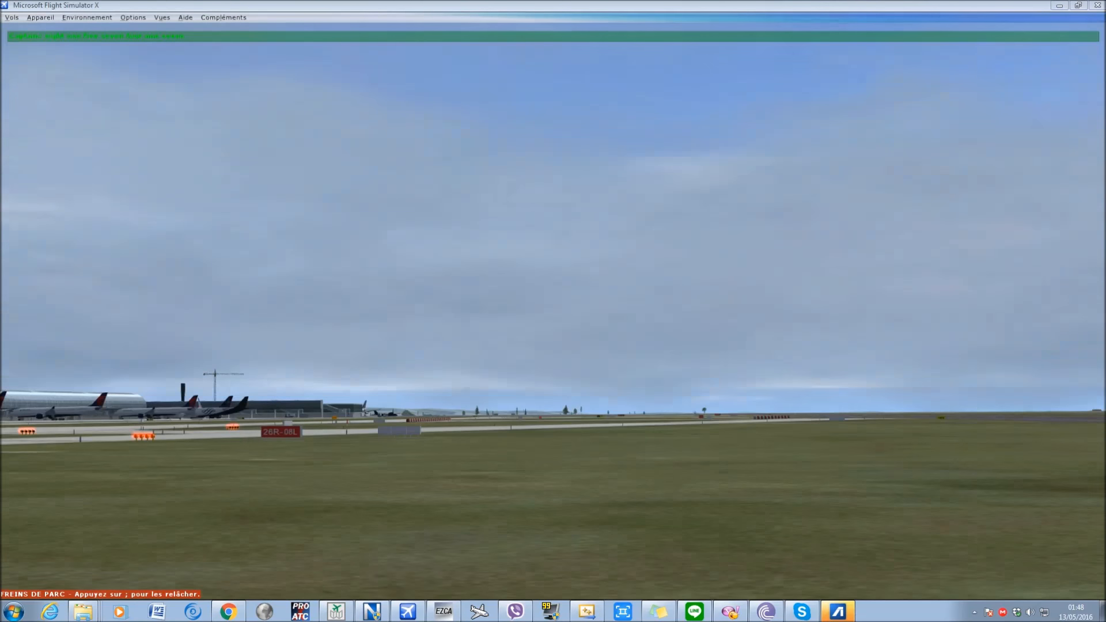
key("Right")
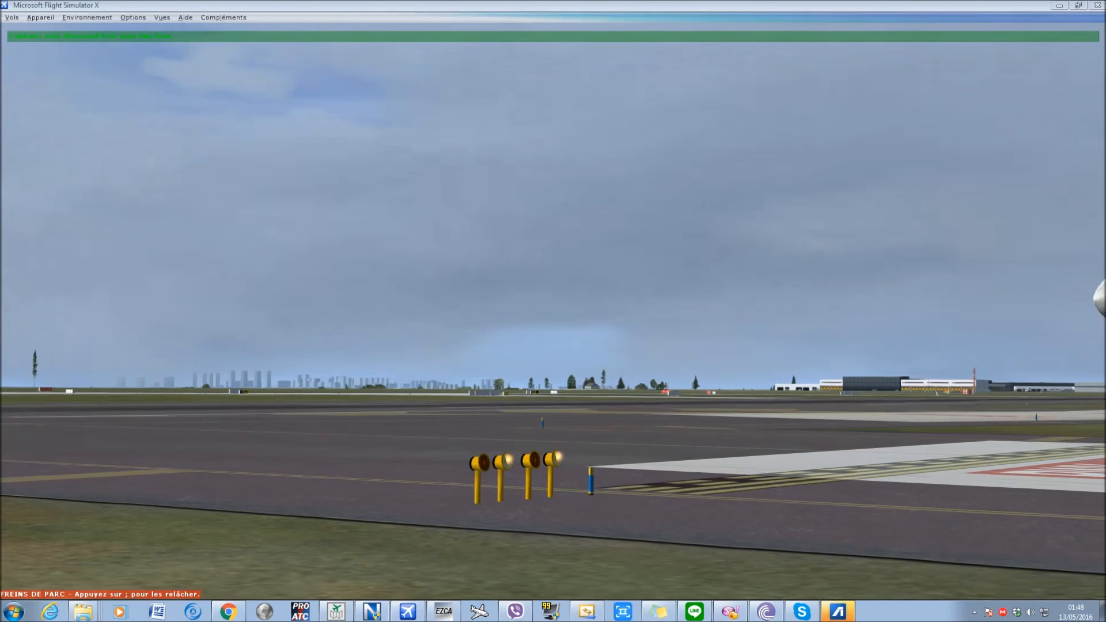
key("Right")
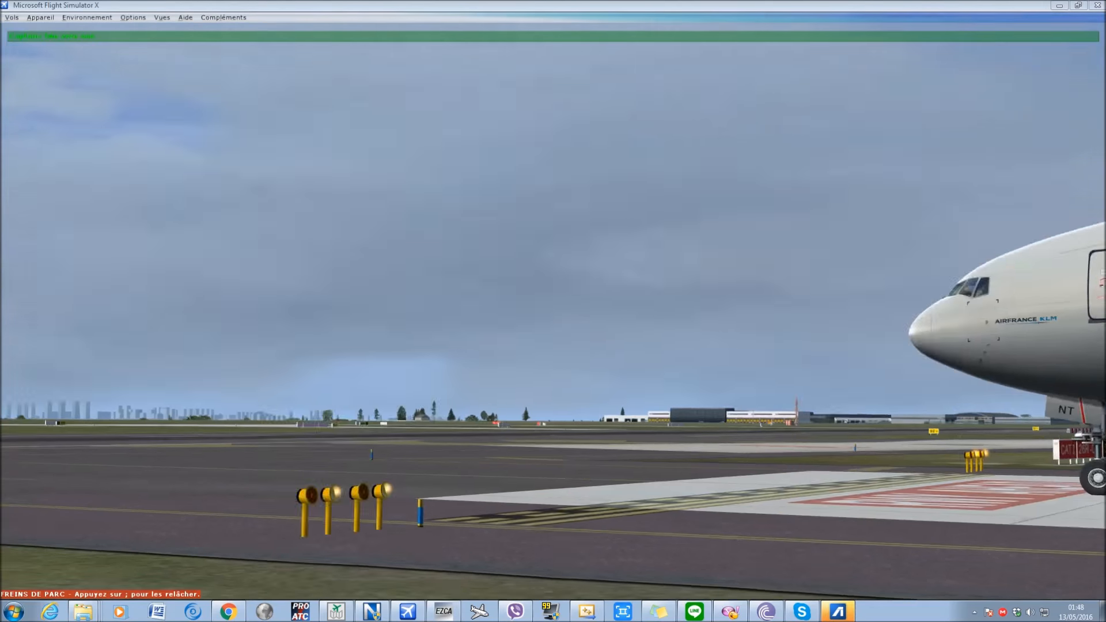
key("Left")
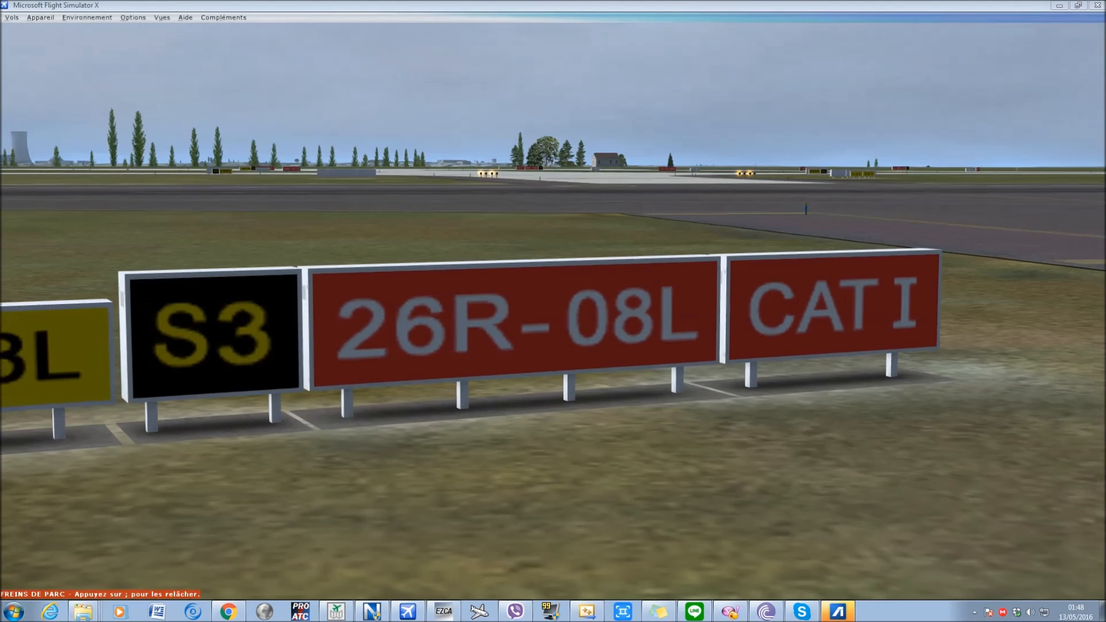
key("p")
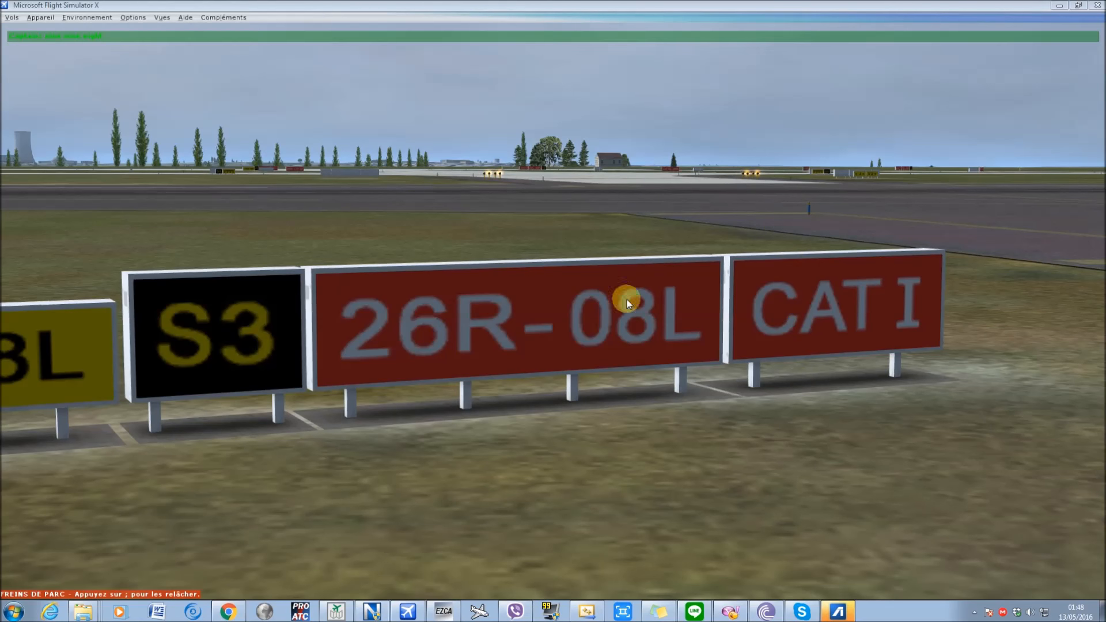
key("p")
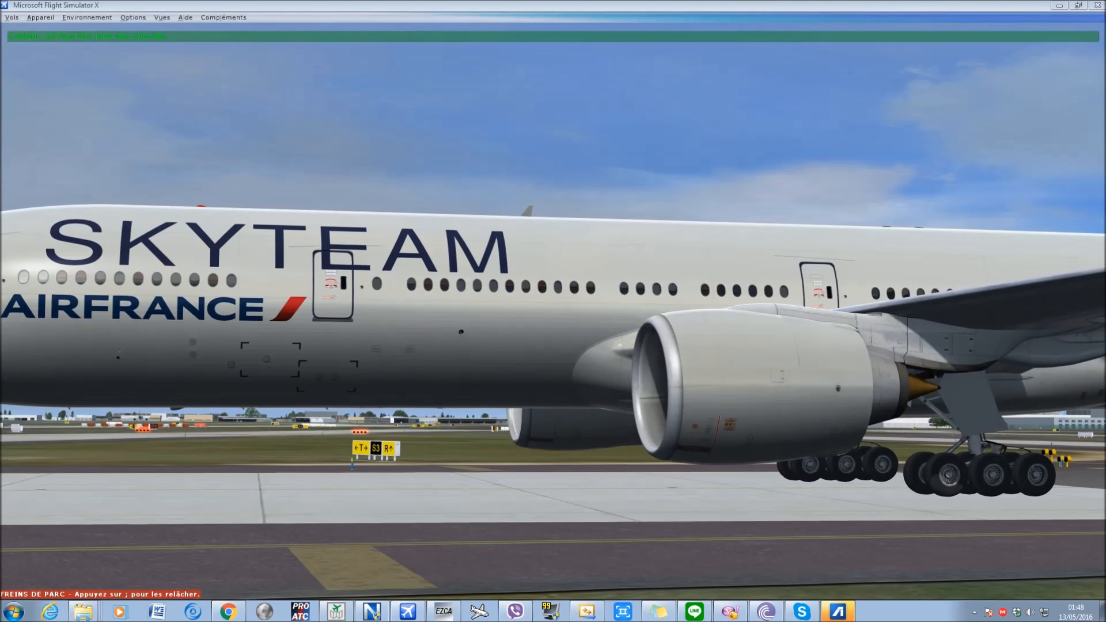
key("p")
key("p")
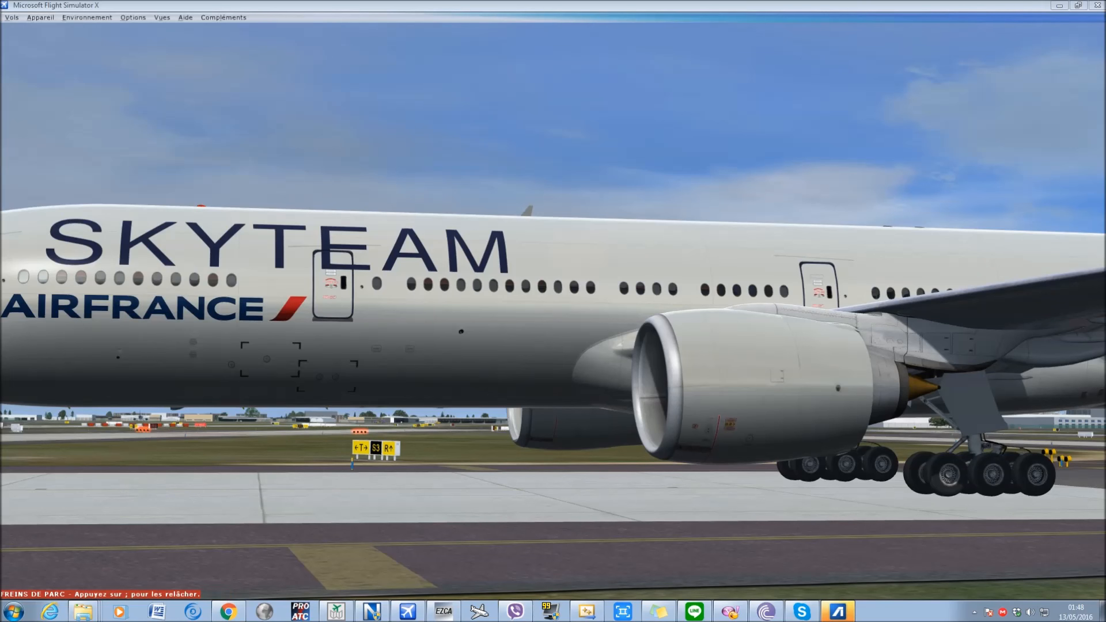
key("p")
key("p")
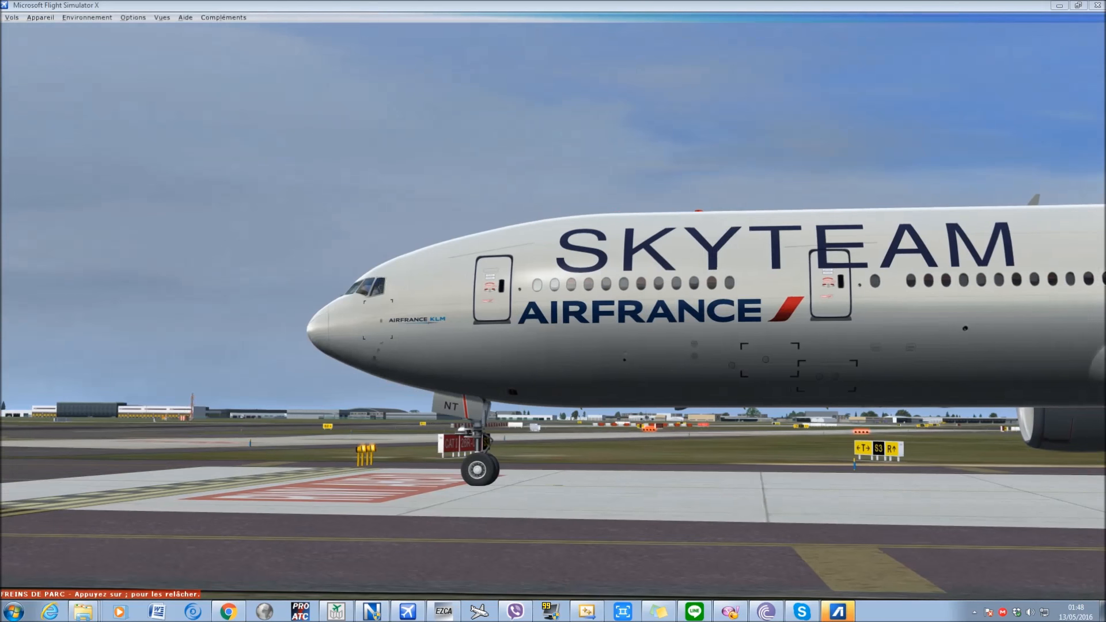
key("p")
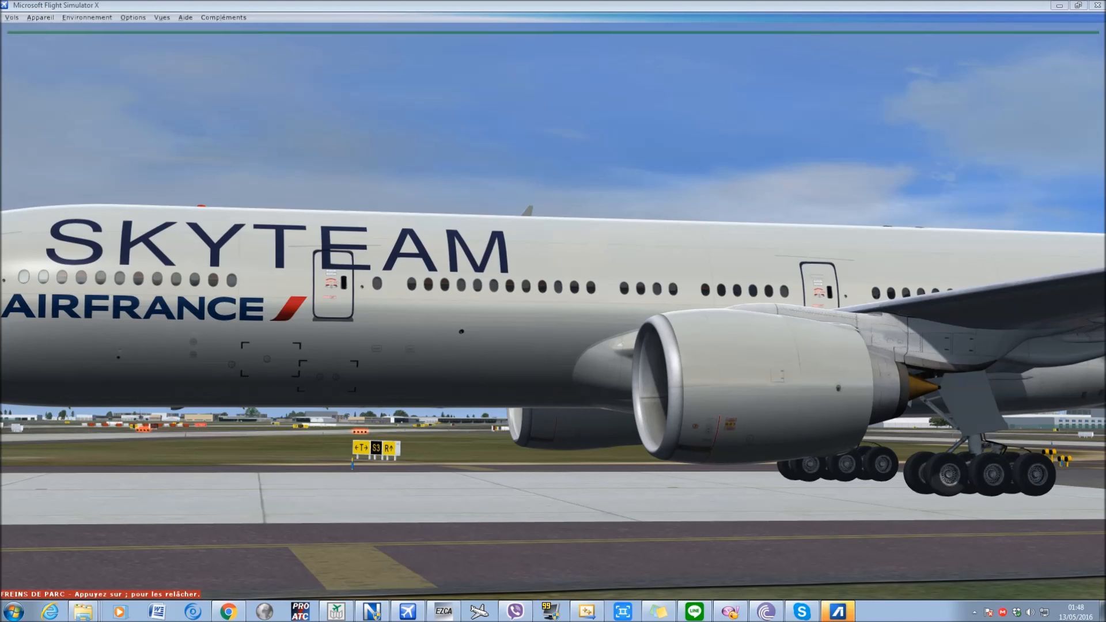
key("p")
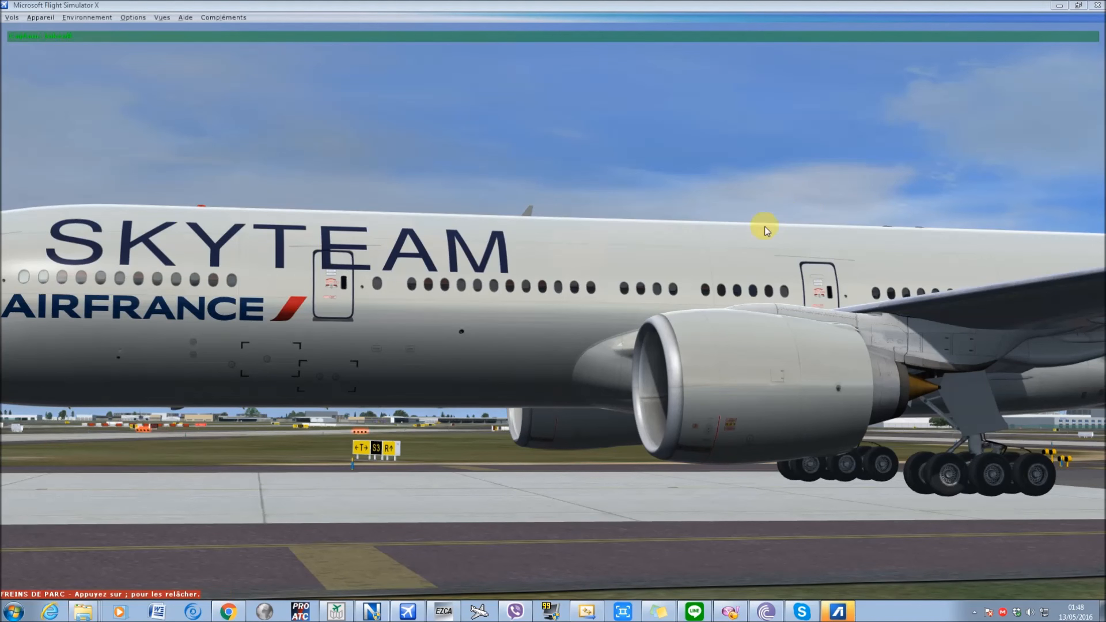
- Switch to Microsoft Visual C++ 2010 Express, run EFB_Project and place the 777 Aircraft Performance Calculator over the simulator view
left_click(593, 608)
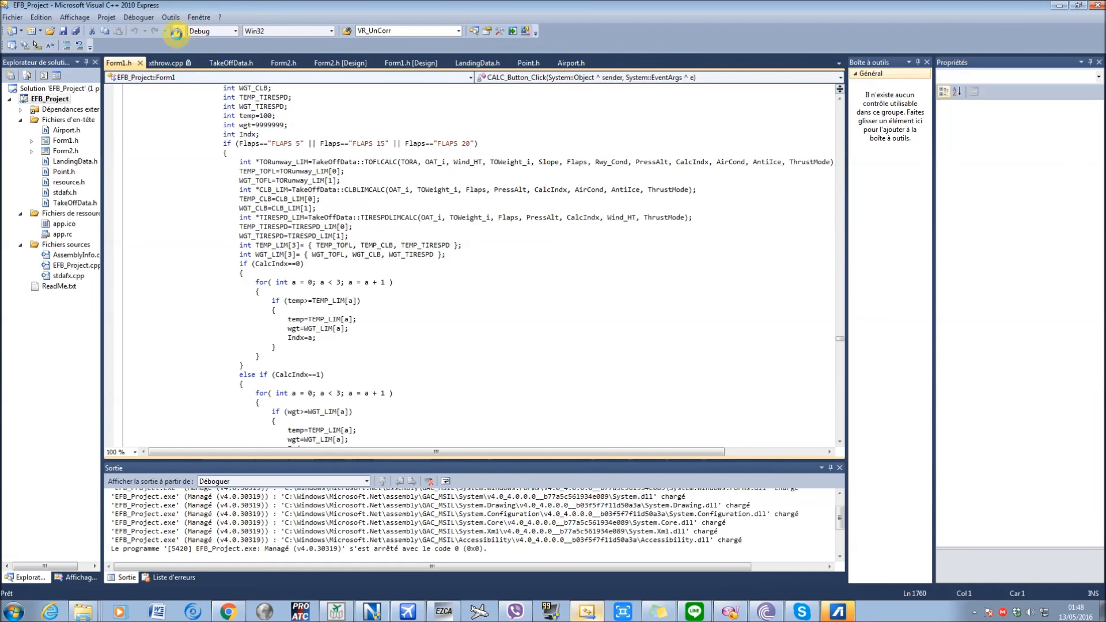
left_click(178, 32)
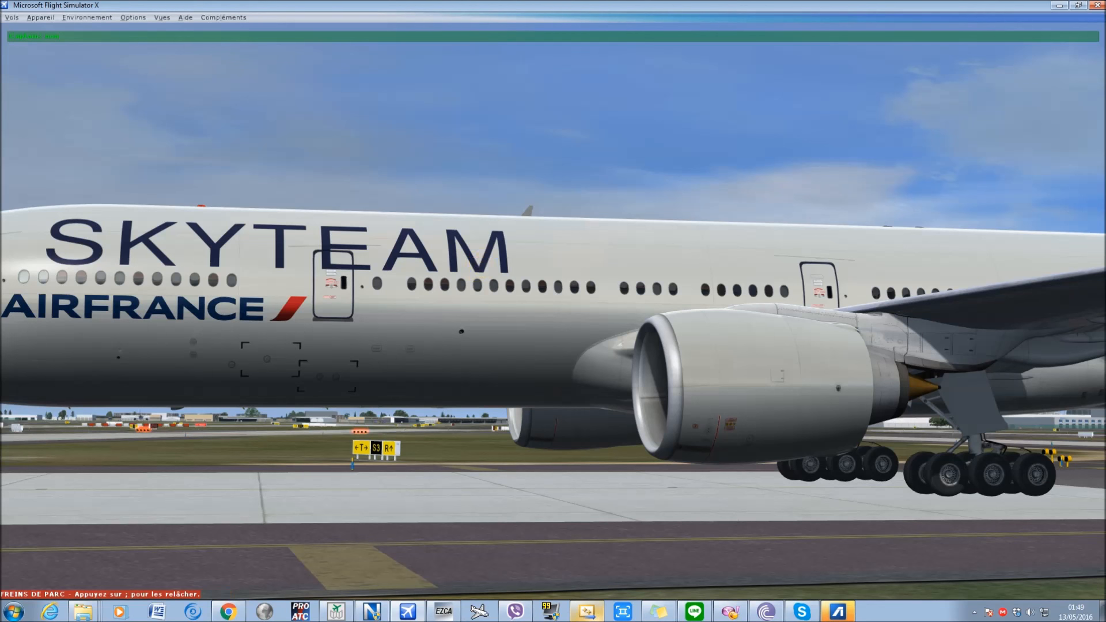
left_click_drag(220, 30, 508, 51)
- Set the takeoff airport to LFPG and the runway to 08L
left_click(435, 104)
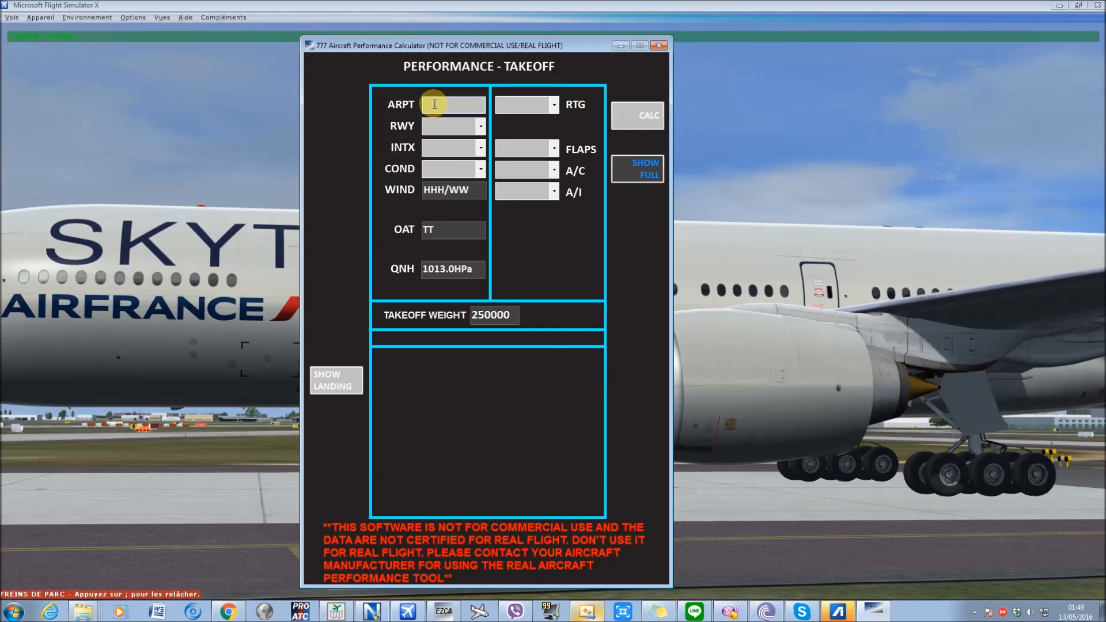
type("LFPG")
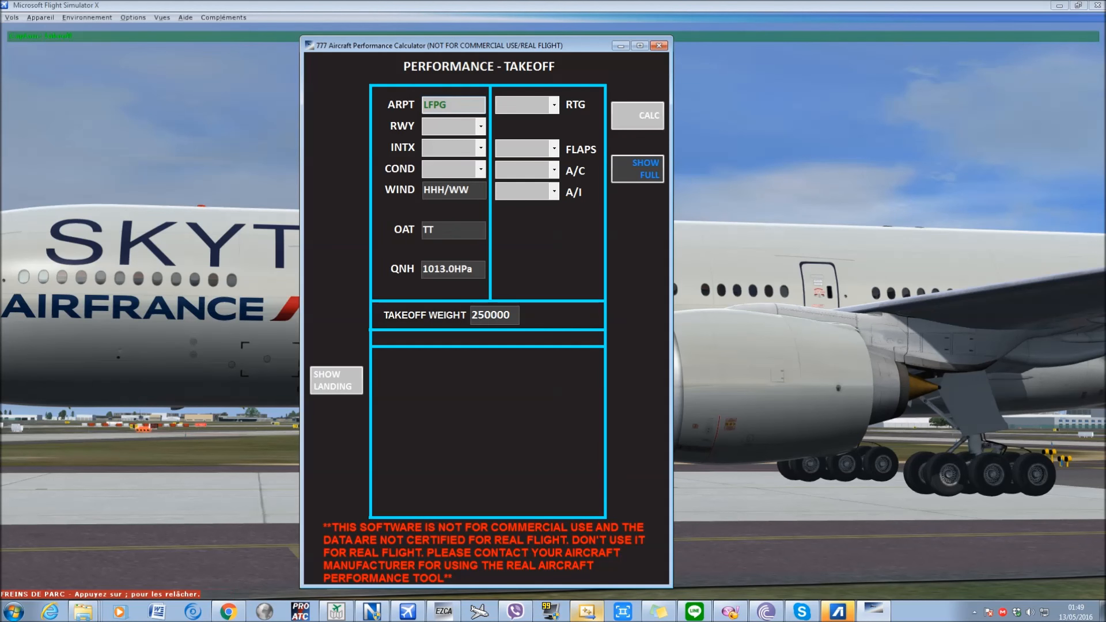
left_click(481, 126)
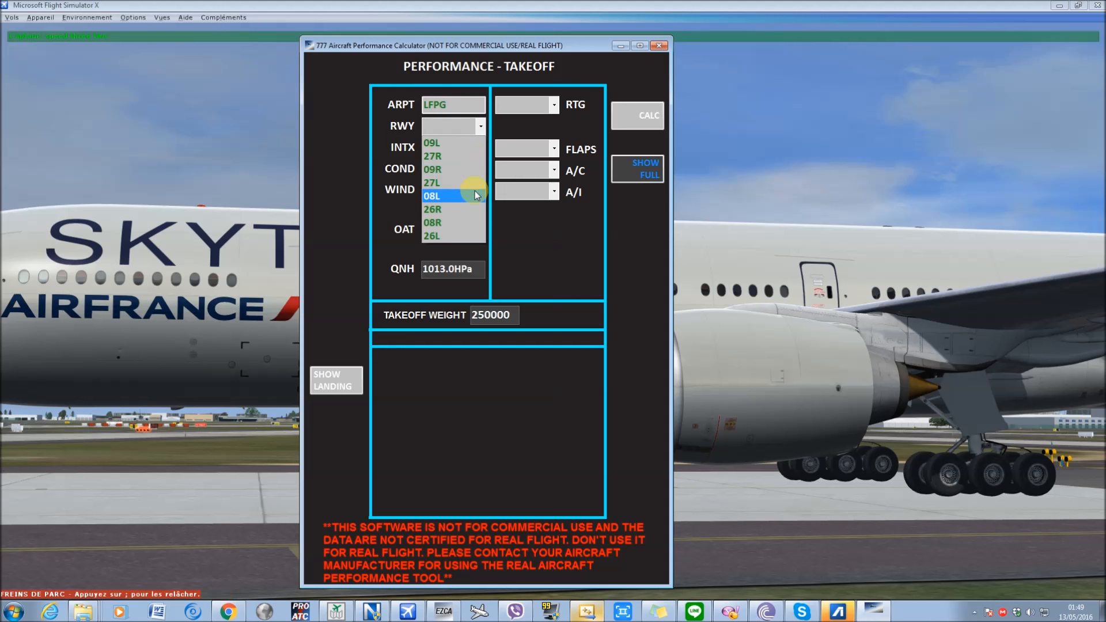
left_click(473, 195)
- Set the takeoff intersection to T6 and the runway condition to DRY
left_click(481, 148)
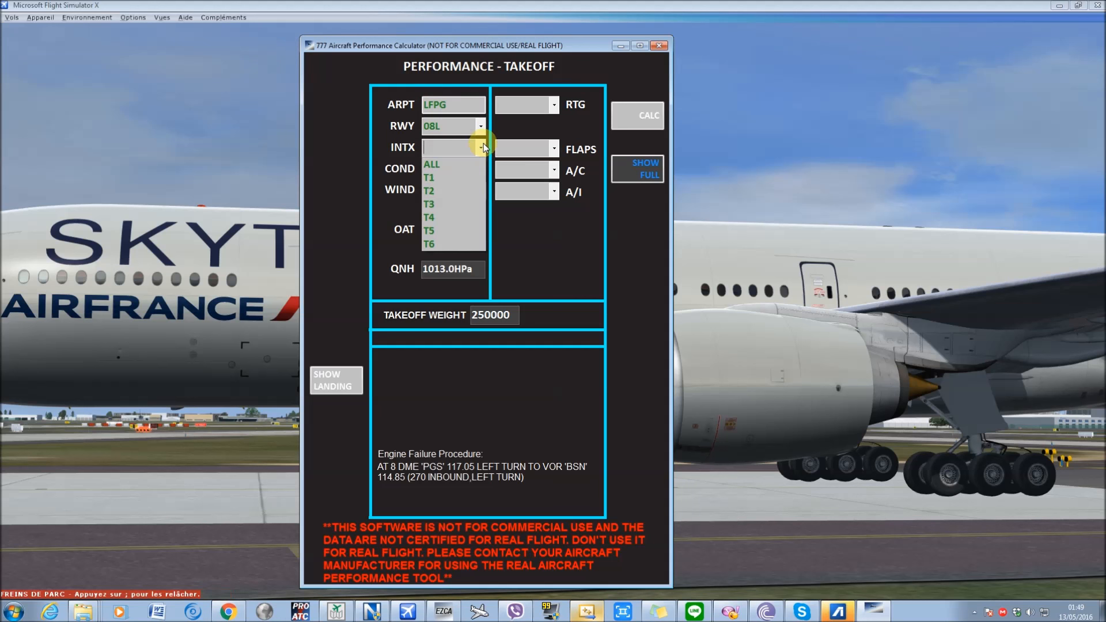
left_click(439, 401)
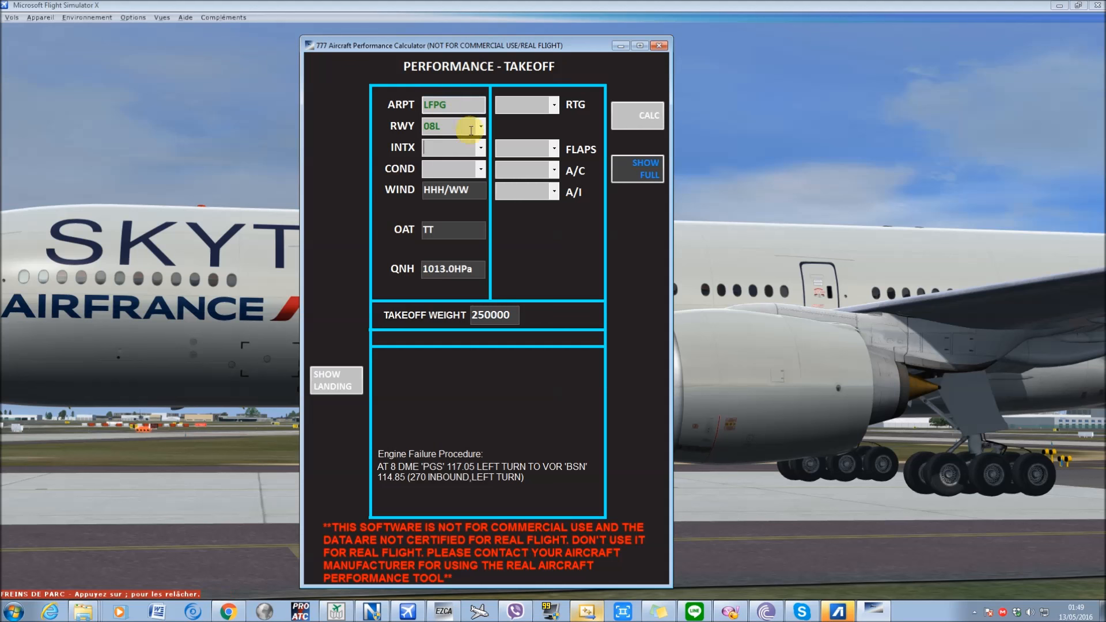
left_click(480, 150)
left_click(481, 150)
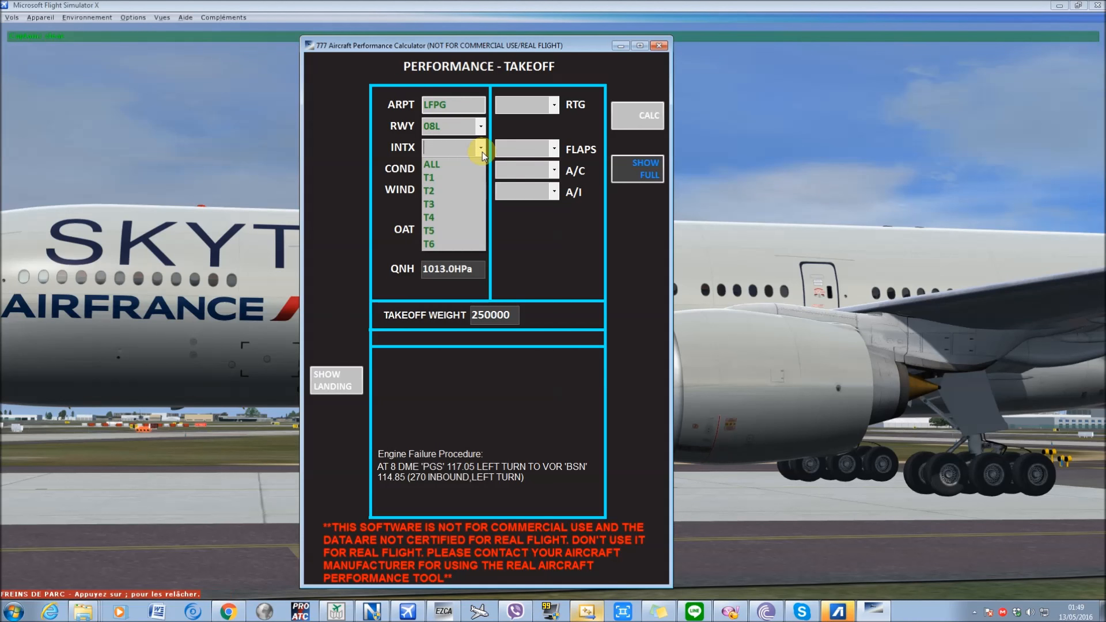
left_click(468, 243)
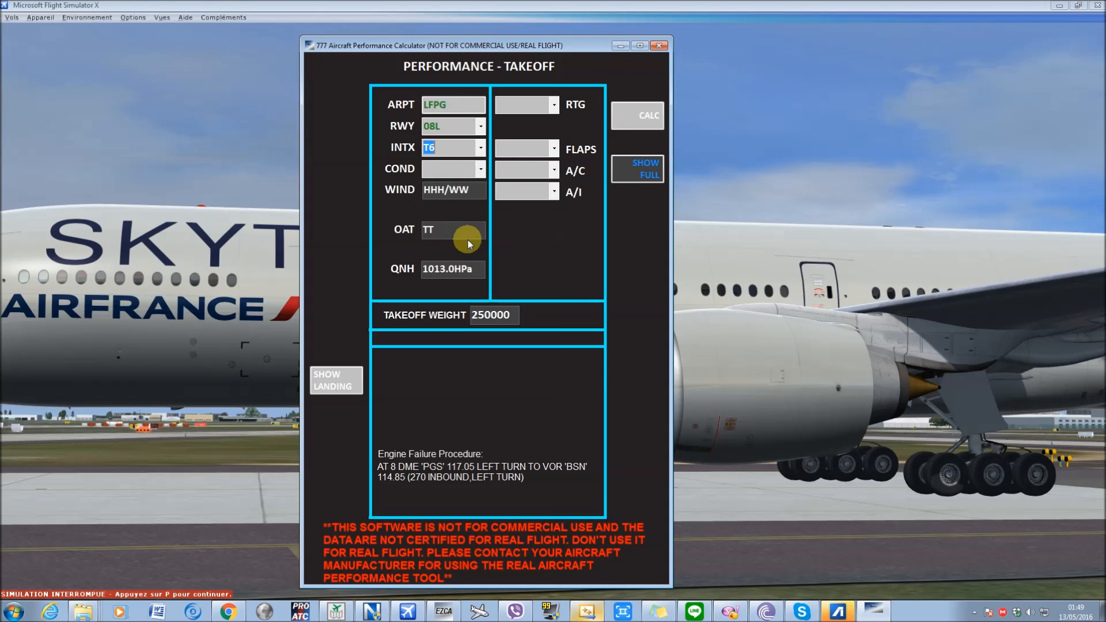
left_click(479, 173)
left_click(480, 183)
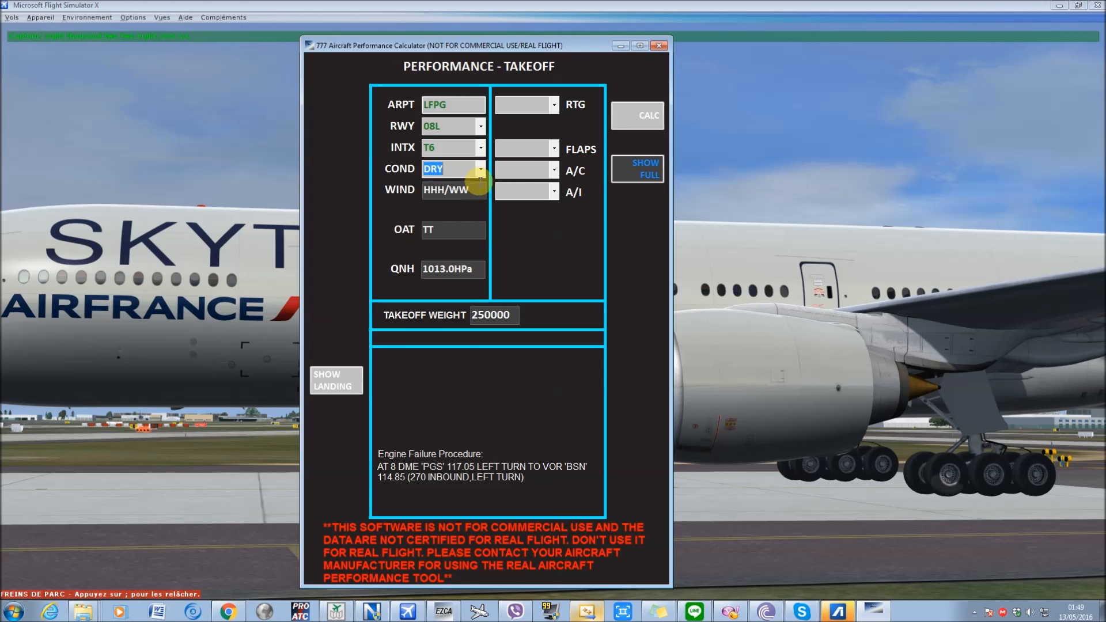
- Bring up the LFPG weather in Active Sky Next beside the calculator and enter the takeoff wind as 010/4
left_click(478, 190)
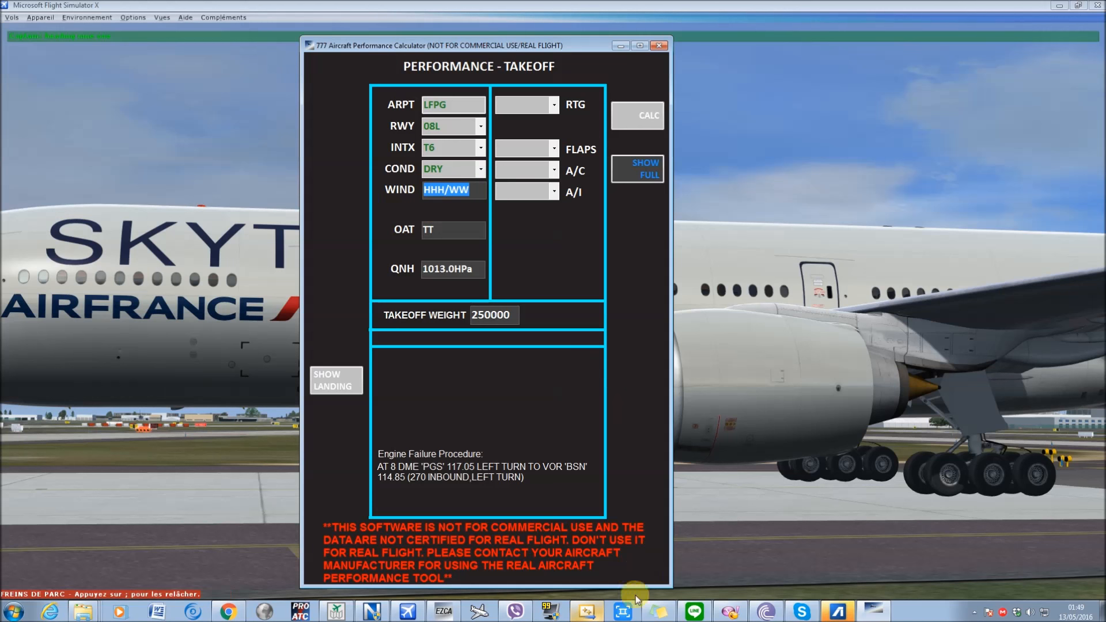
left_click(372, 611)
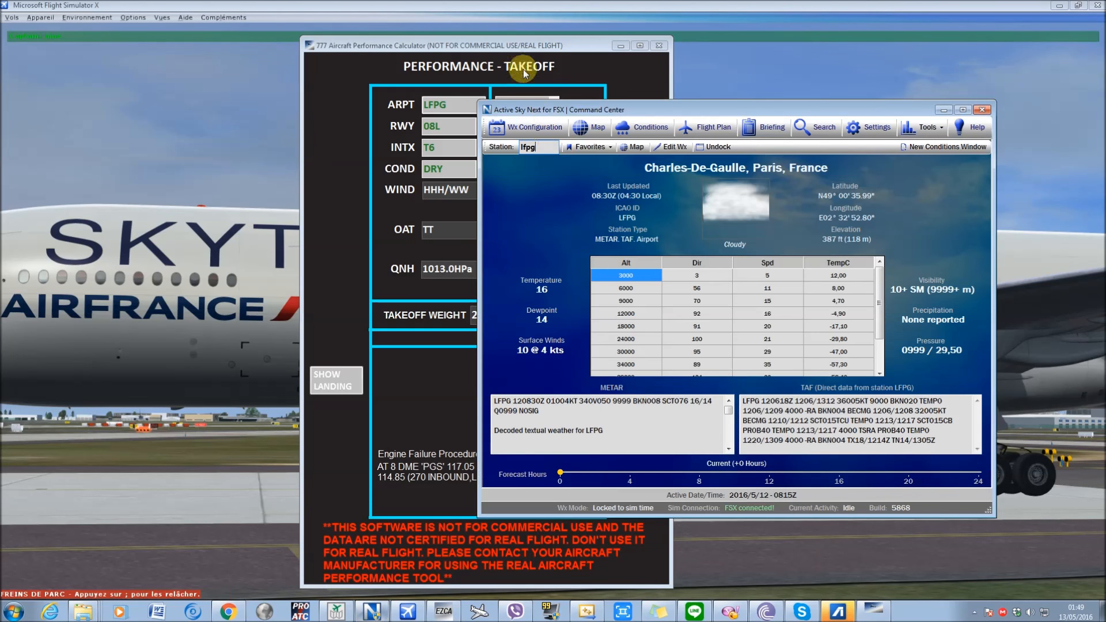
left_click_drag(468, 51, 263, 52)
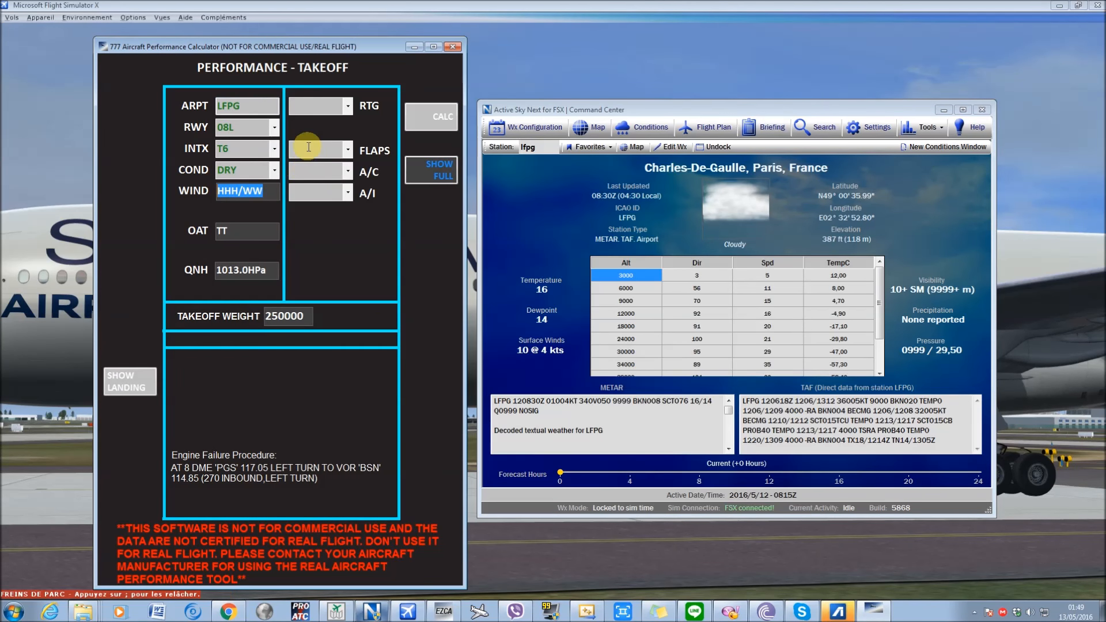
left_click(252, 191)
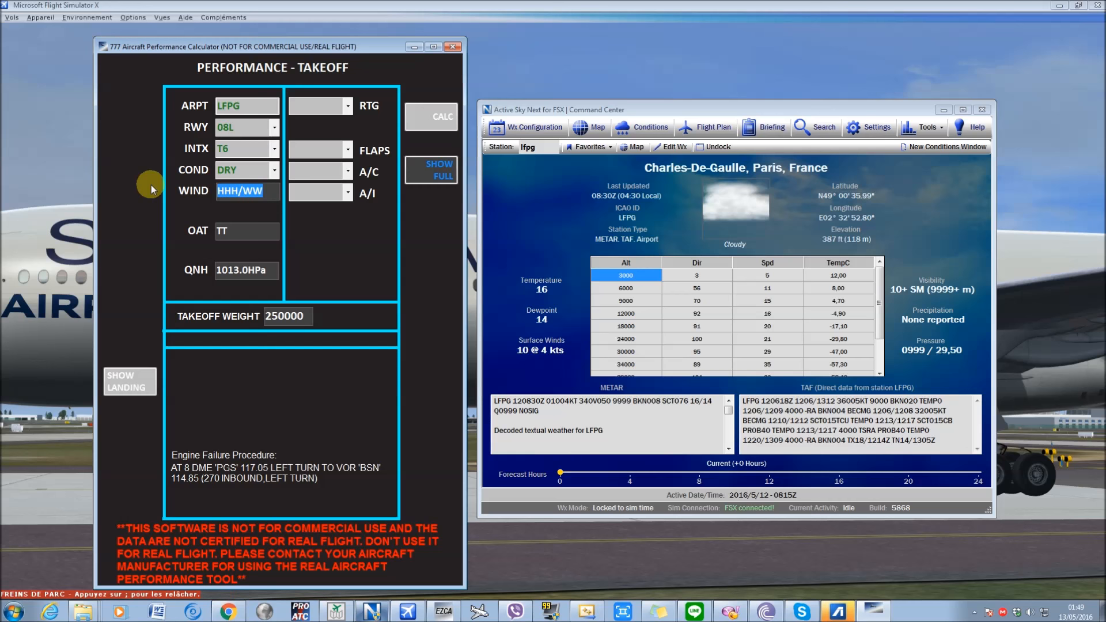
type("010")
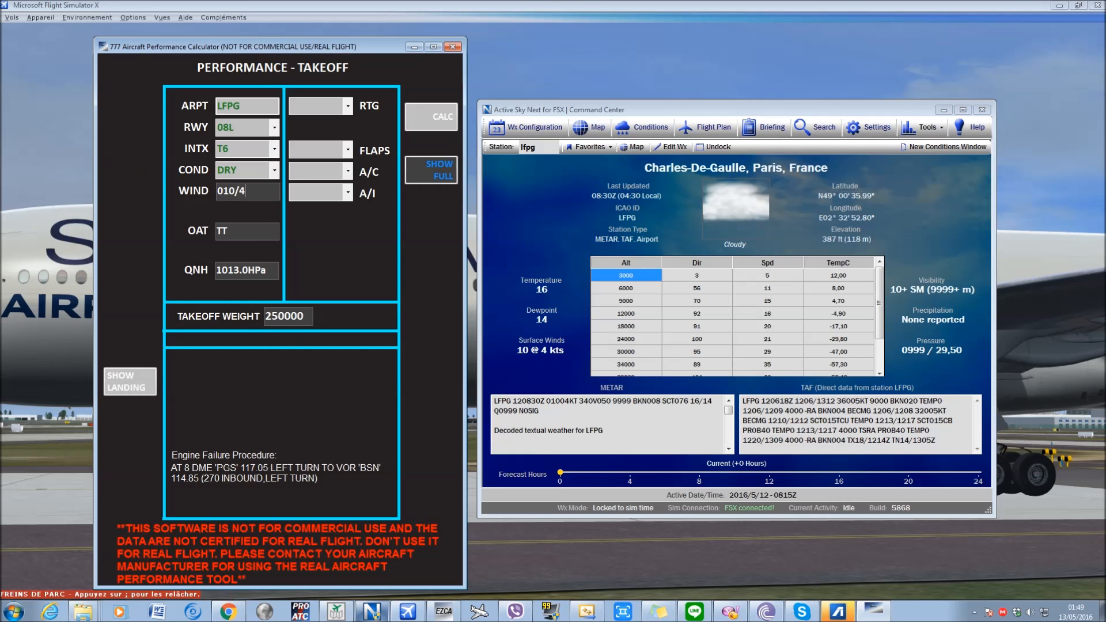
type("/4")
key("Return")
- Set the outside air temperature to 16 and the QNH to 0999.0
left_click(242, 231)
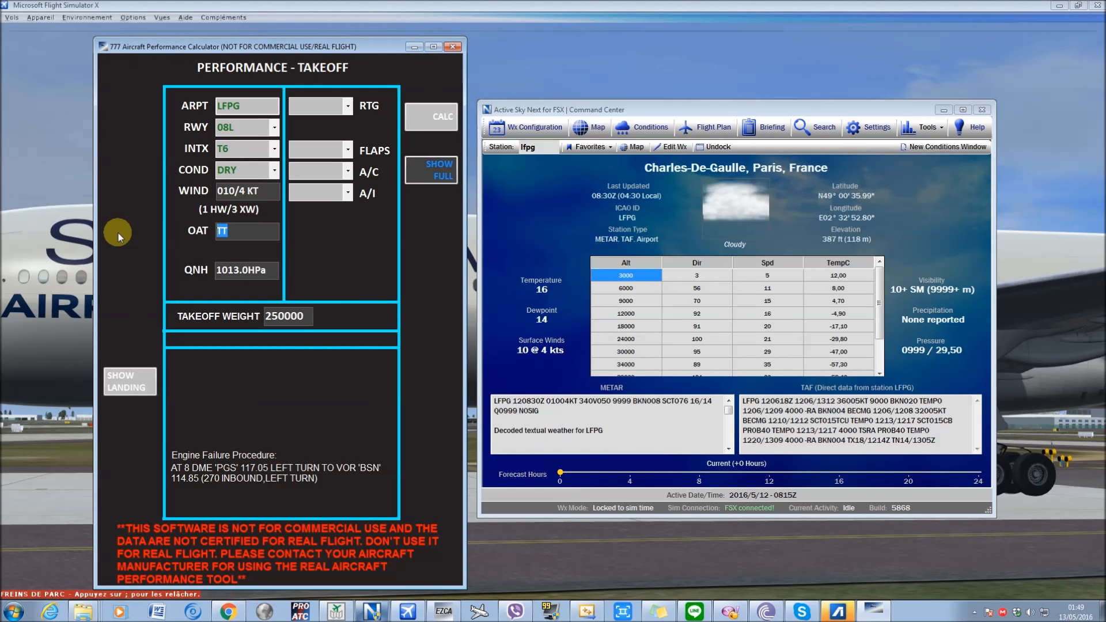
type("16")
key("Return")
key("BackSpace")
key("BackSpace")
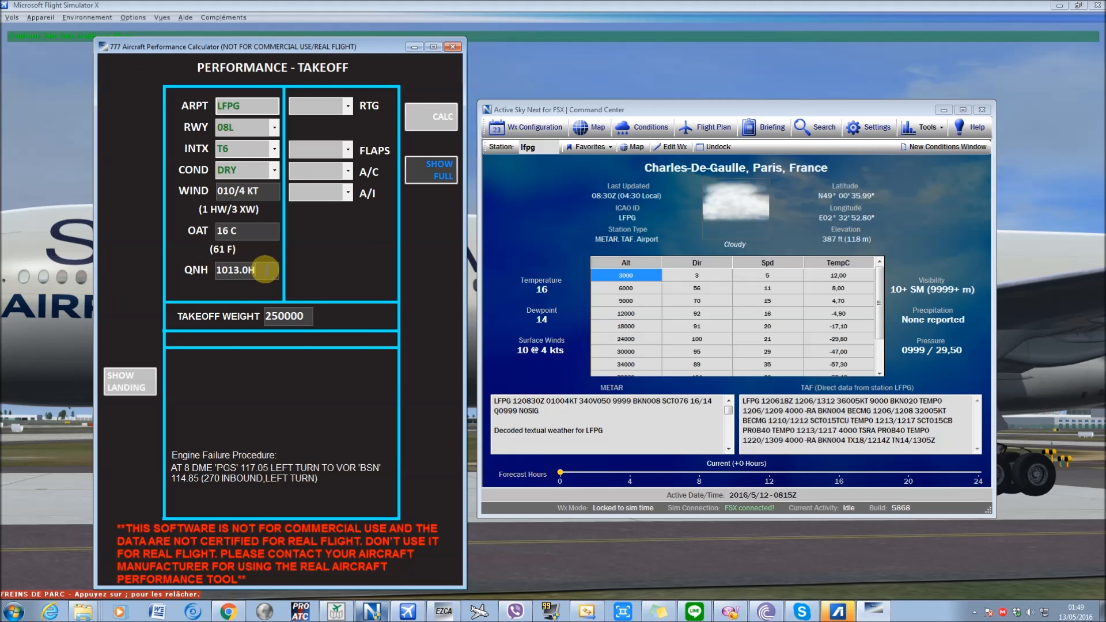
key("BackSpace")
key("BackSpace")
key("BackSpace")
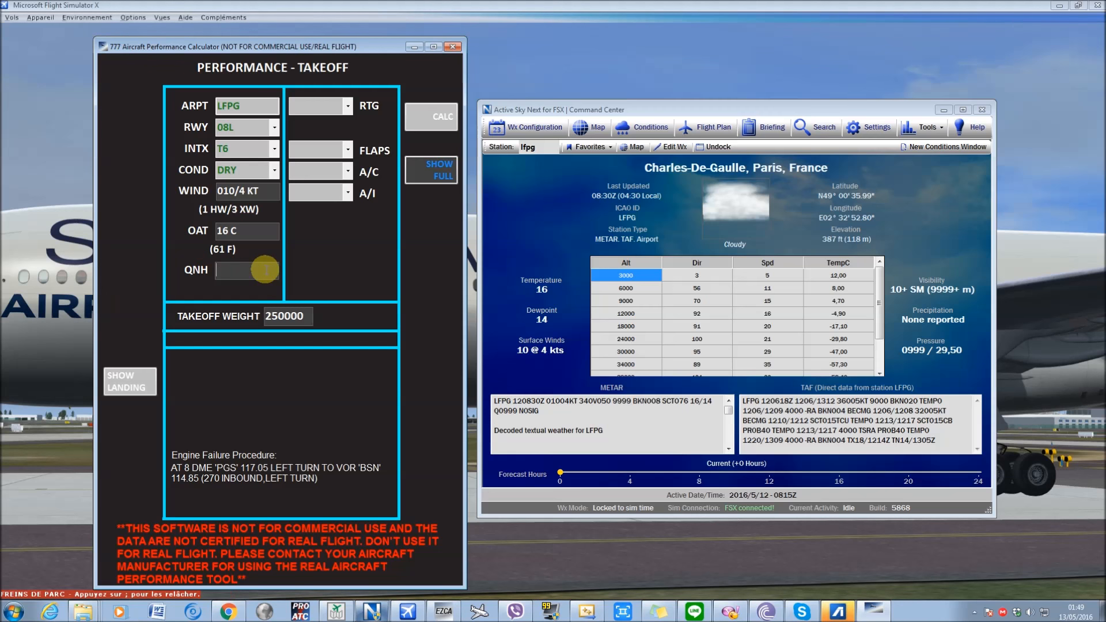
type("0999.0")
key("Return")
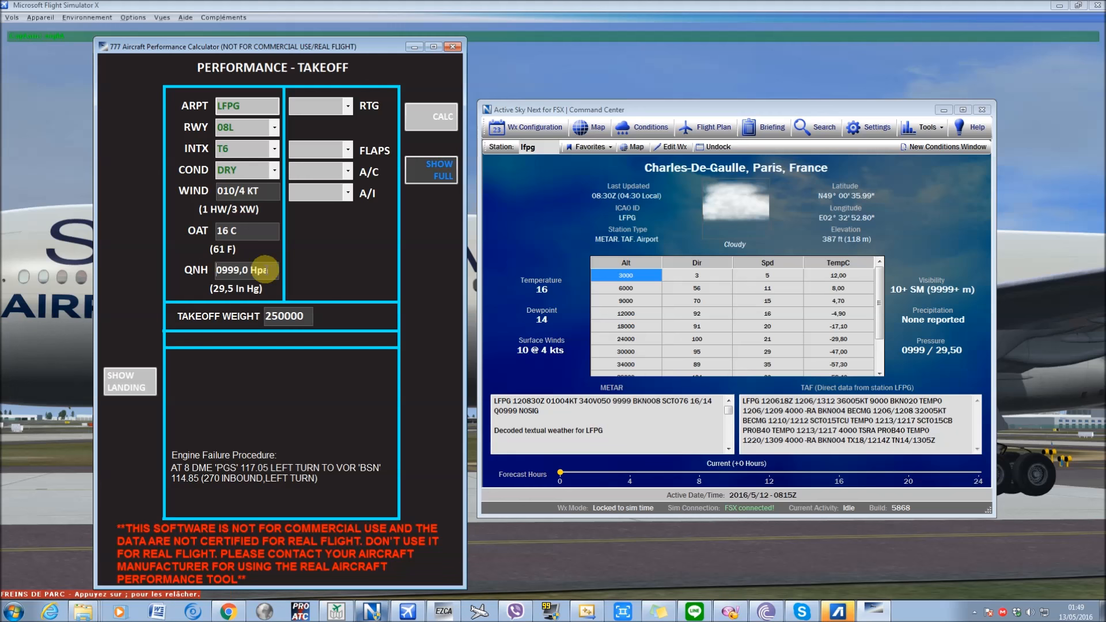
- Set the thrust rating to TO, the flaps to Optimum and the air conditioning to PACKS ON
left_click(347, 106)
left_click(299, 123)
left_click(347, 149)
left_click(342, 206)
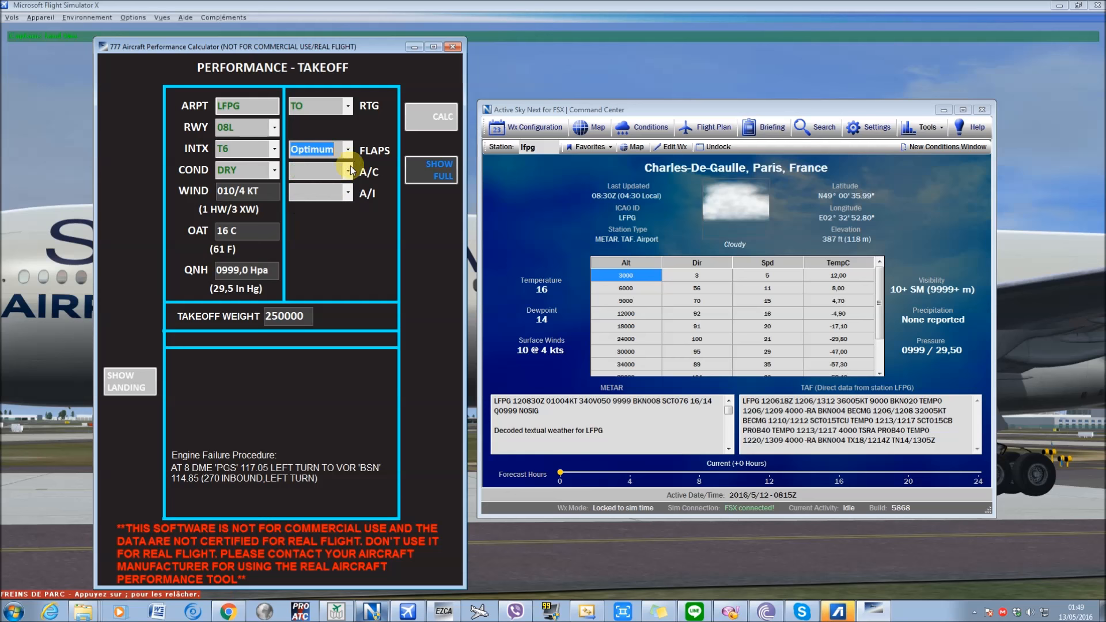
left_click(351, 169)
left_click(344, 198)
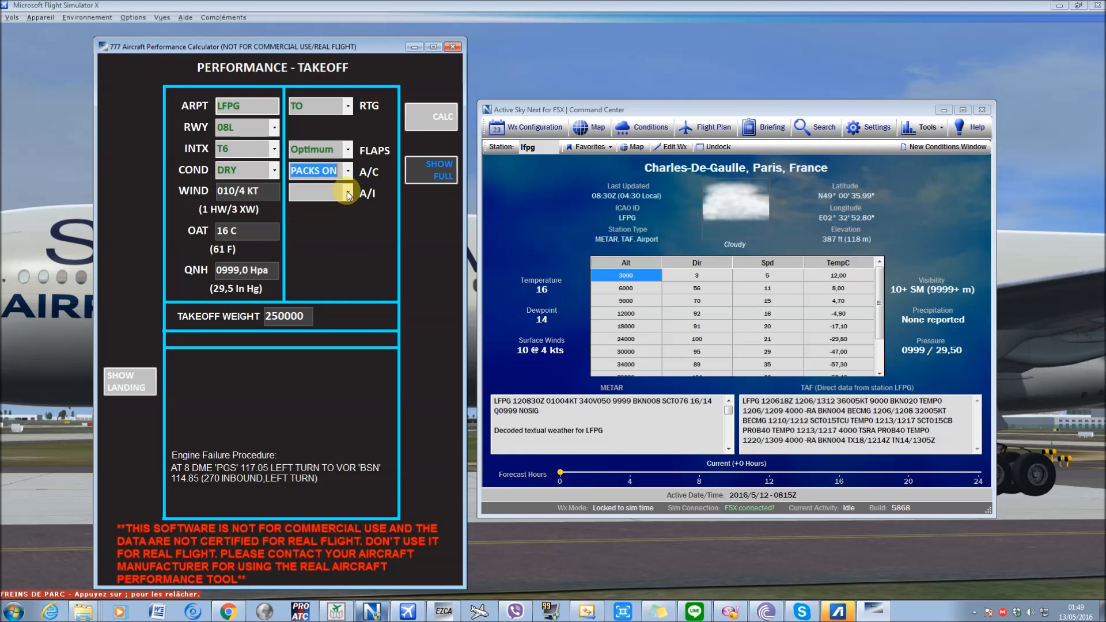
- Set the anti-ice for the takeoff calculation to E+W AUTO
left_click(347, 191)
left_click(343, 235)
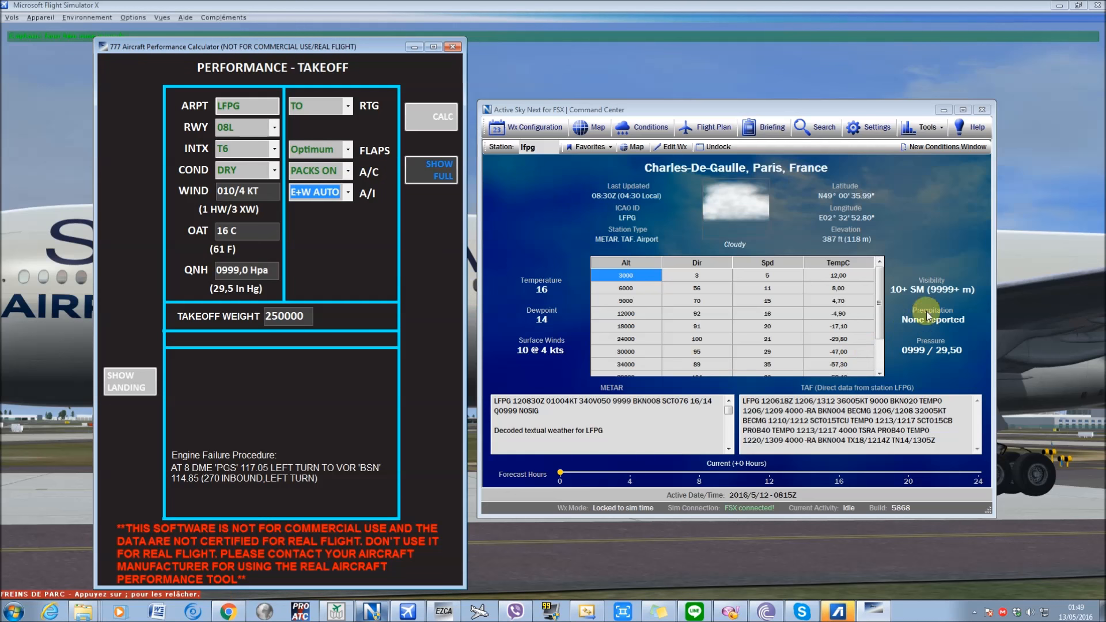
- Switch to Flight Simulator X, bring up the FMC and open its PERF INIT page to read the gross weight
left_click(1036, 323)
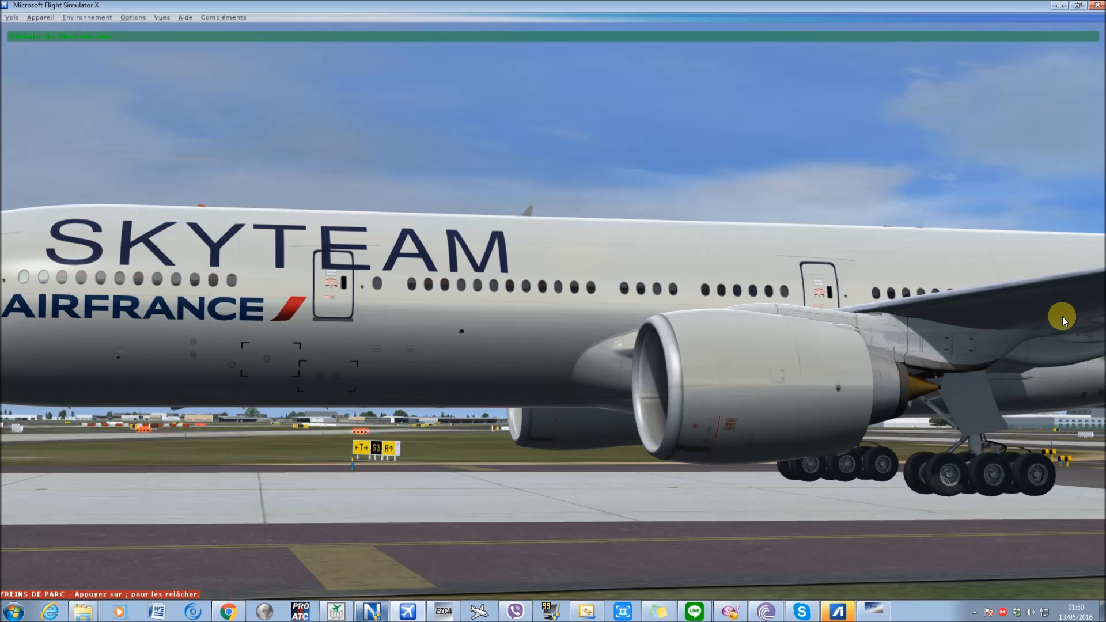
key("shift+3")
left_click(896, 425)
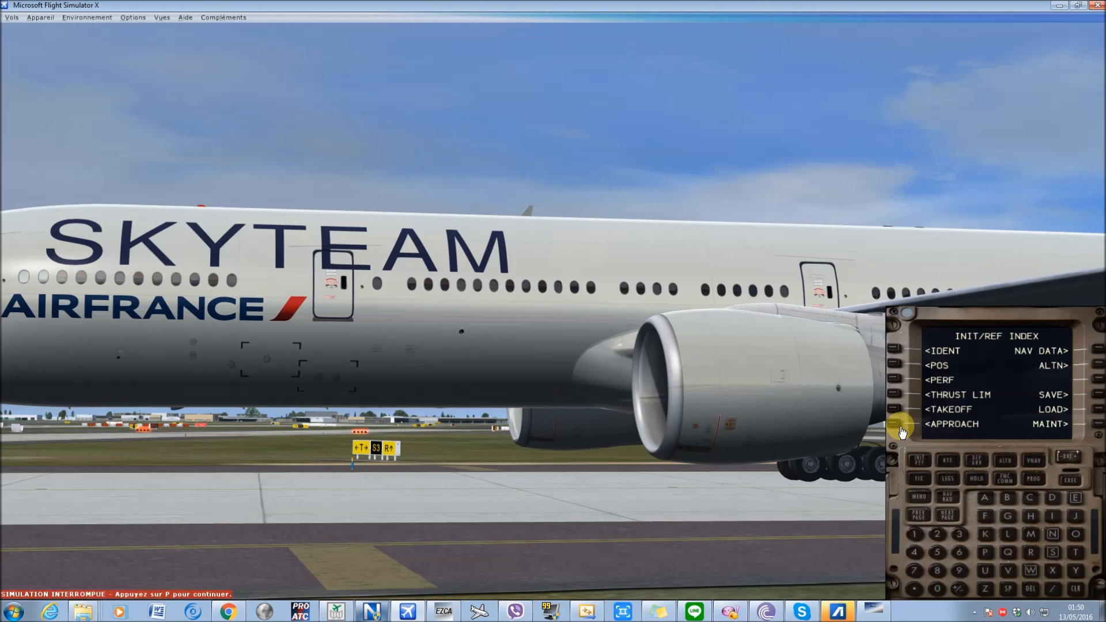
left_click(893, 380)
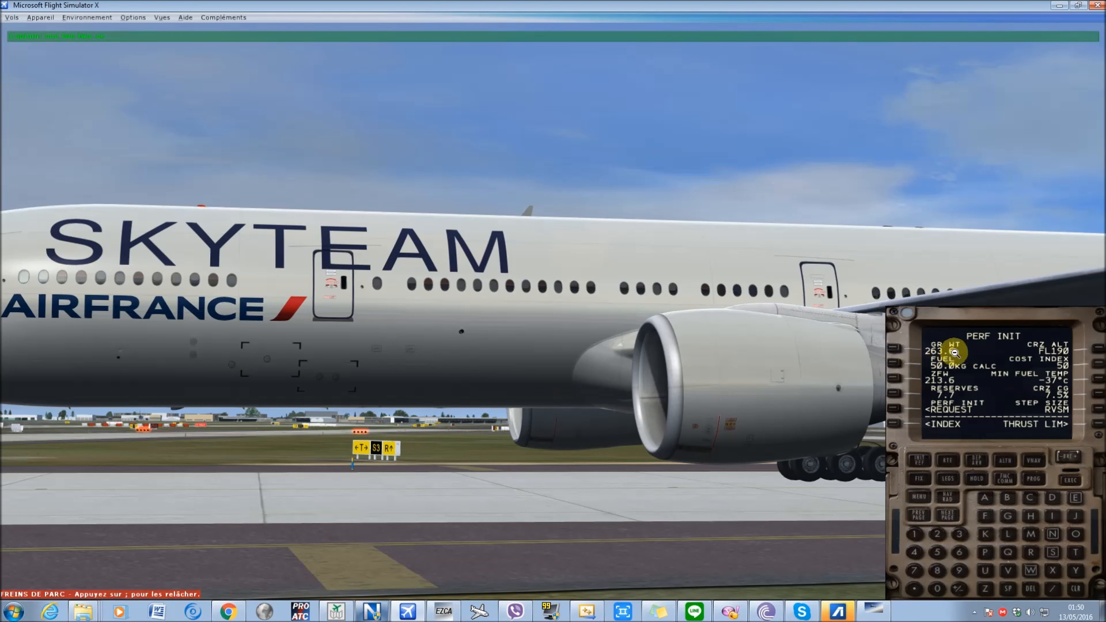
- Switch to the 777 Aircraft Performance Calculator, set the takeoff weight to 263600 and calculate the takeoff performance
mouse_move(836, 616)
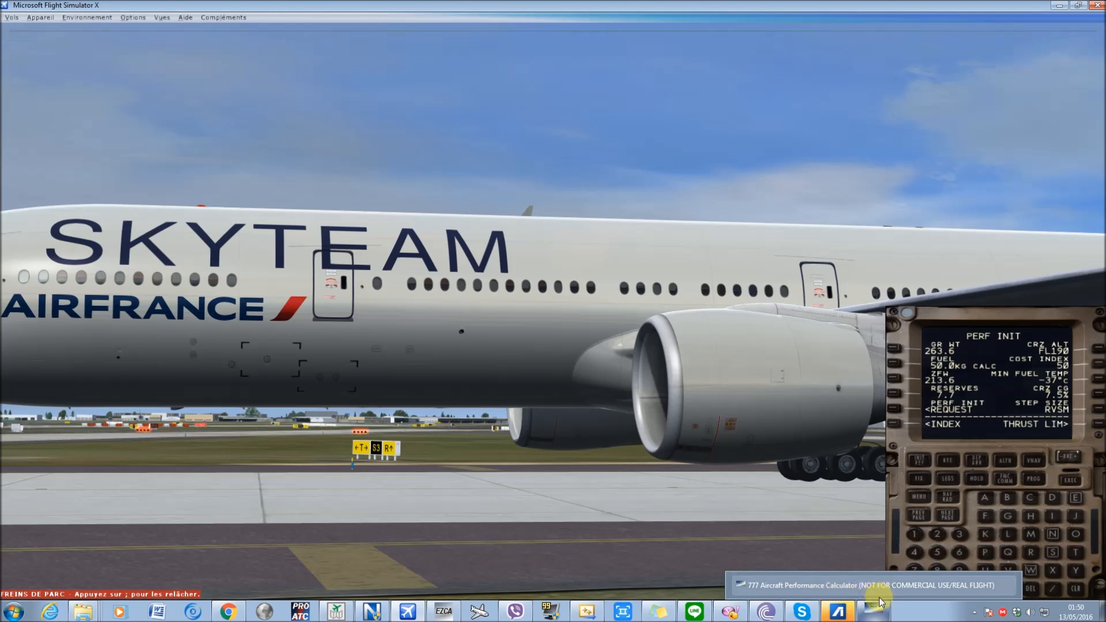
left_click(864, 586)
double_click(309, 318)
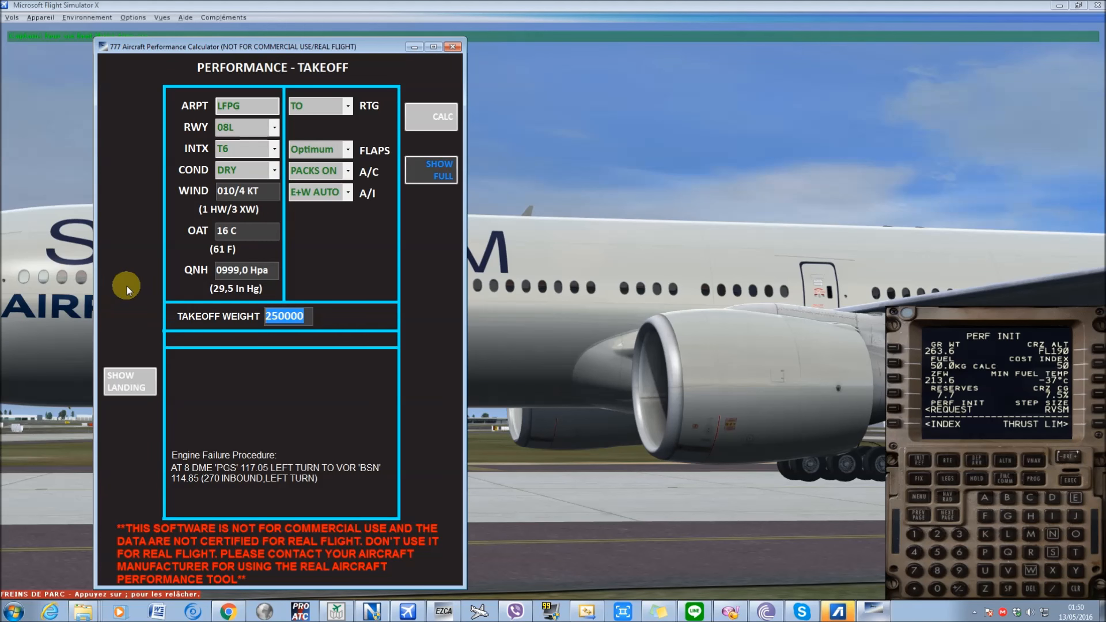
type("263600")
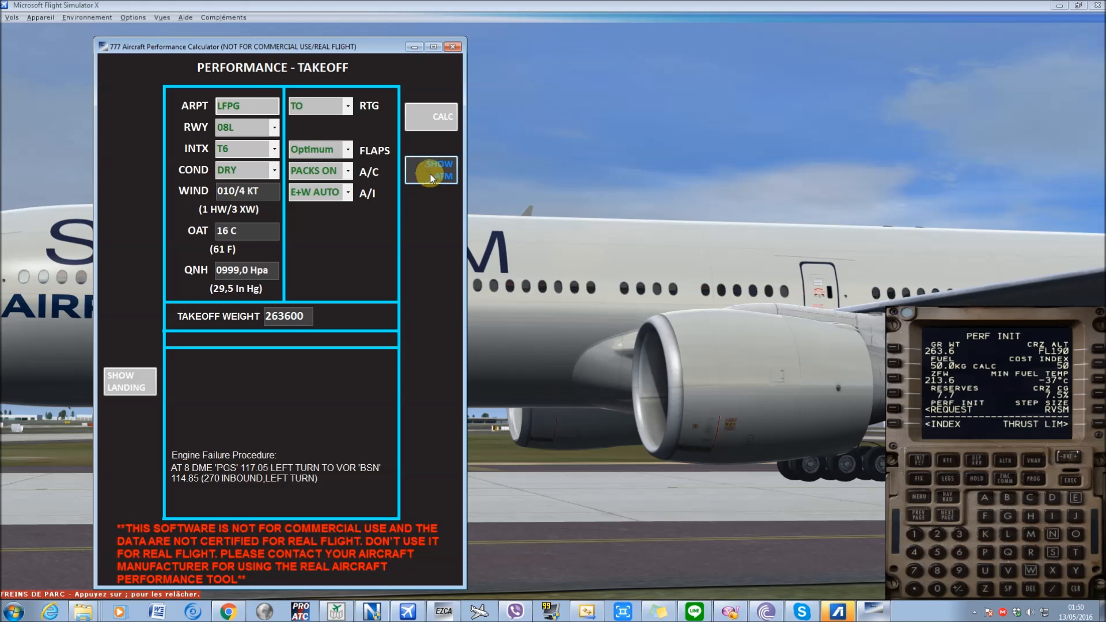
left_click(441, 119)
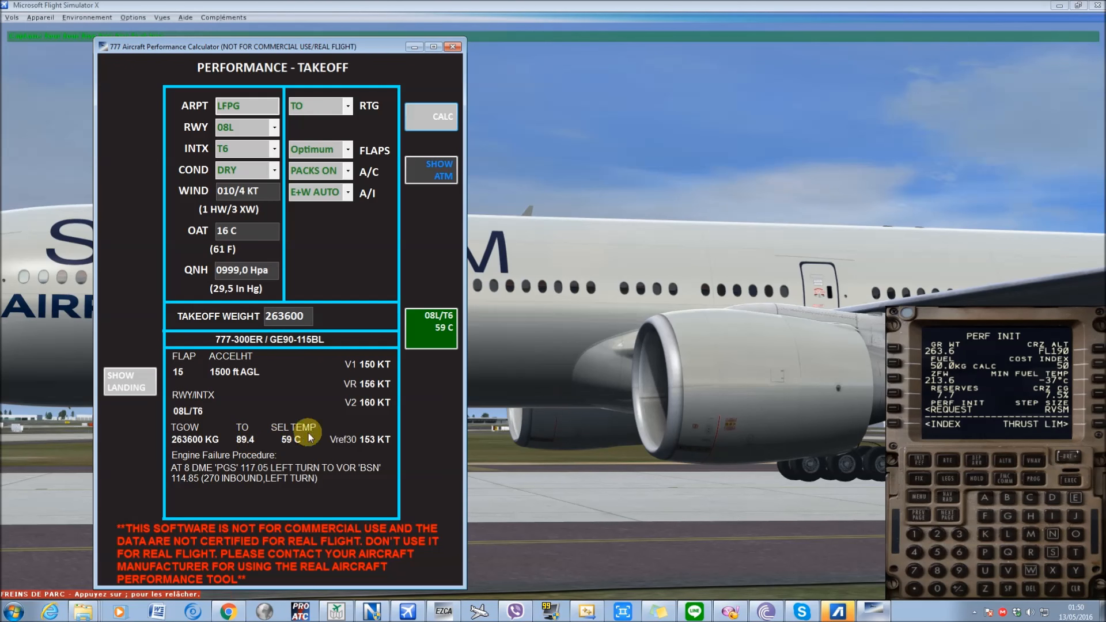
- Return to the simulator's FMC, open the THRUST LIM page and set the selected temperature to 59 °C
left_click(915, 310)
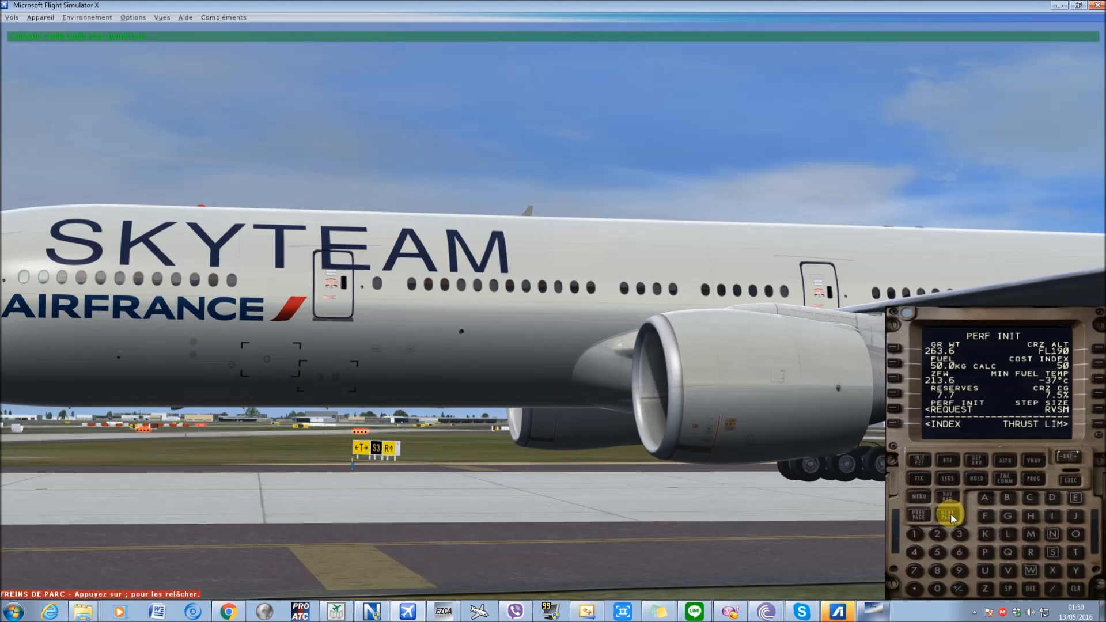
left_click(1098, 424)
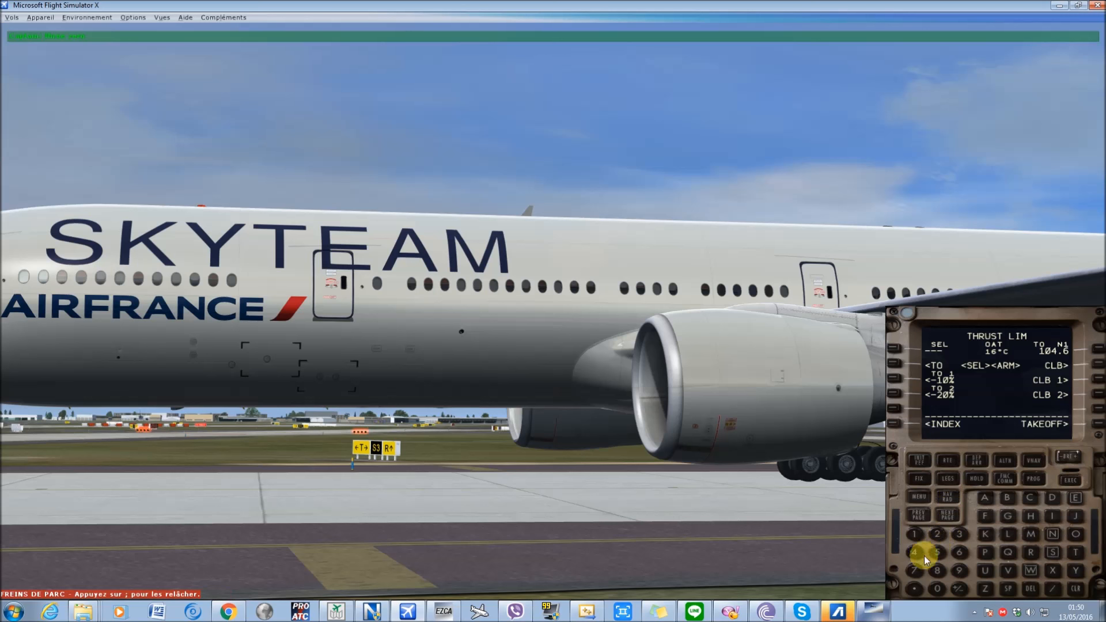
left_click(873, 611)
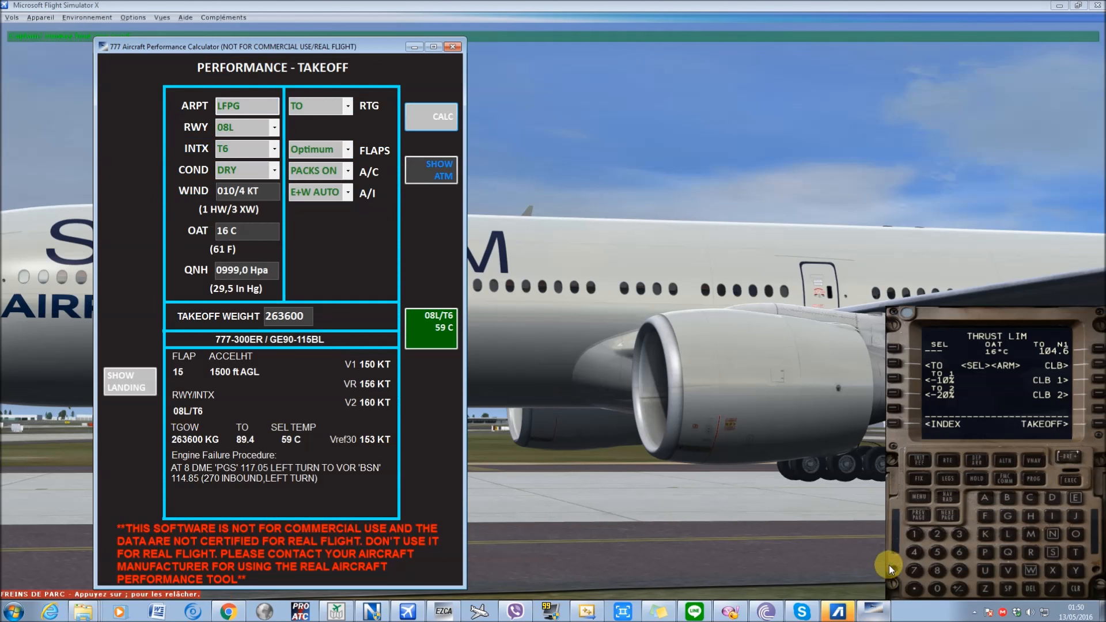
left_click(936, 552)
left_click(937, 553)
left_click(958, 567)
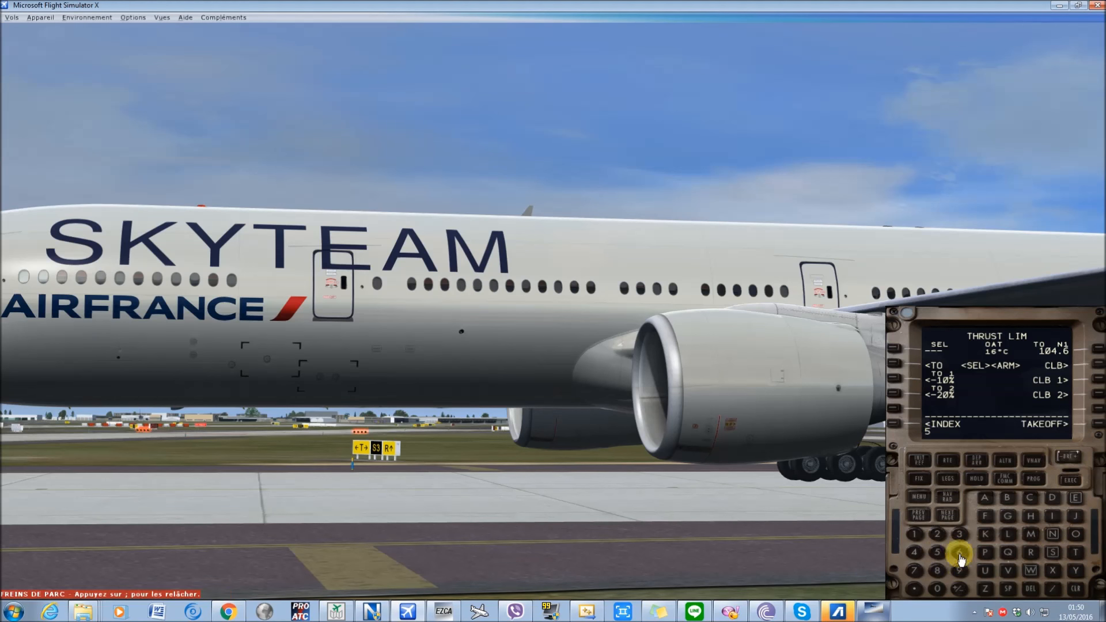
left_click(893, 349)
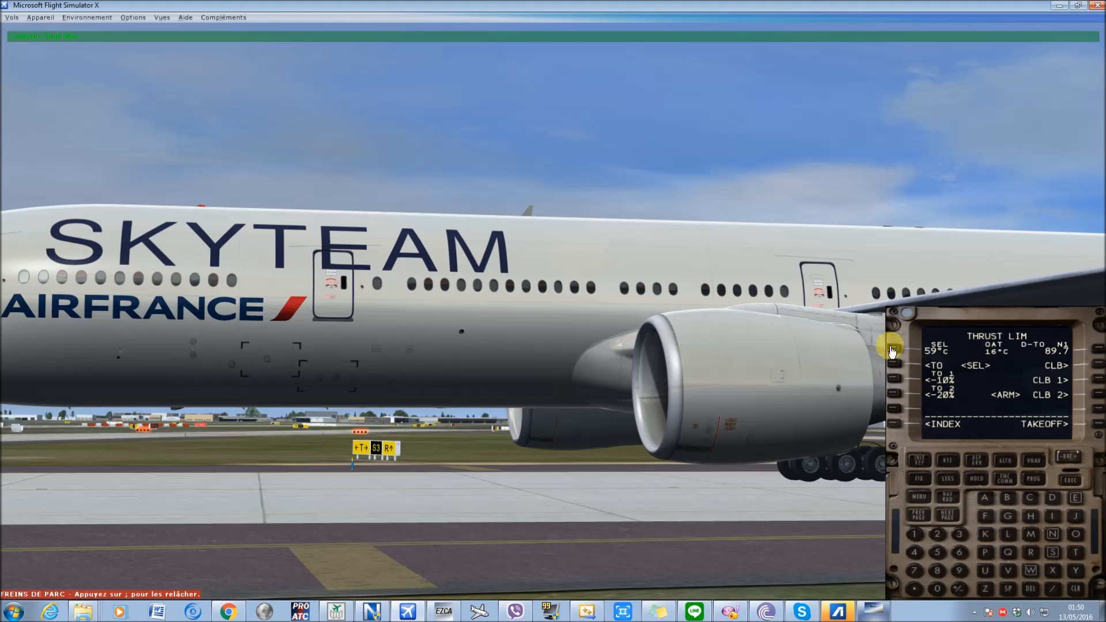
key("p")
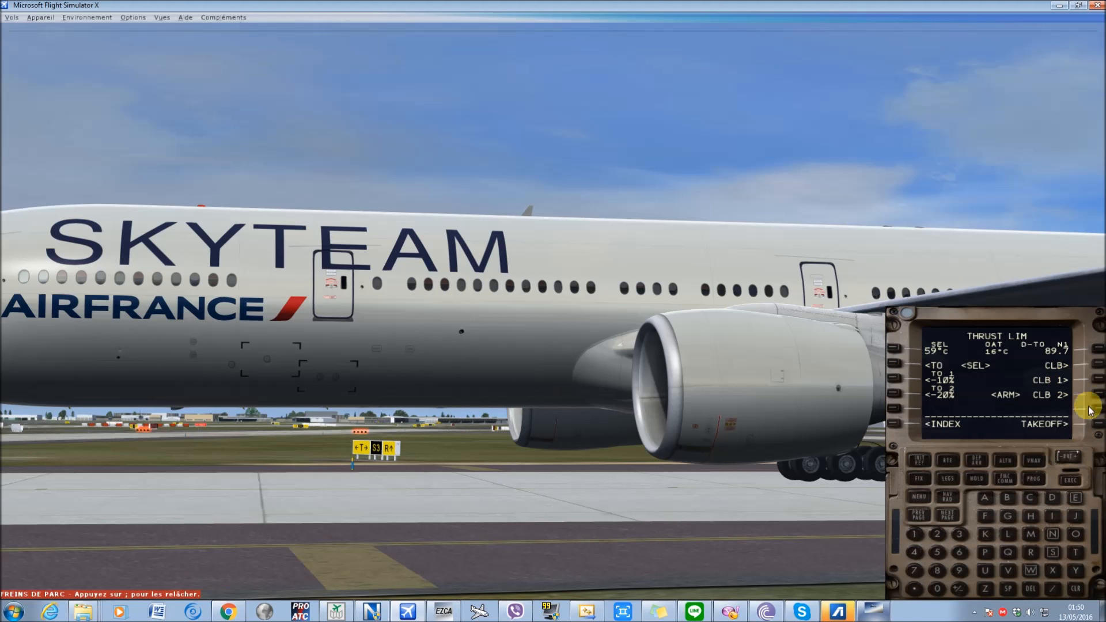
- Compare the thrust setting with the calculator, then open the FMC's TAKEOFF REF page and accept the reference V1, VR and V2
left_click(838, 610)
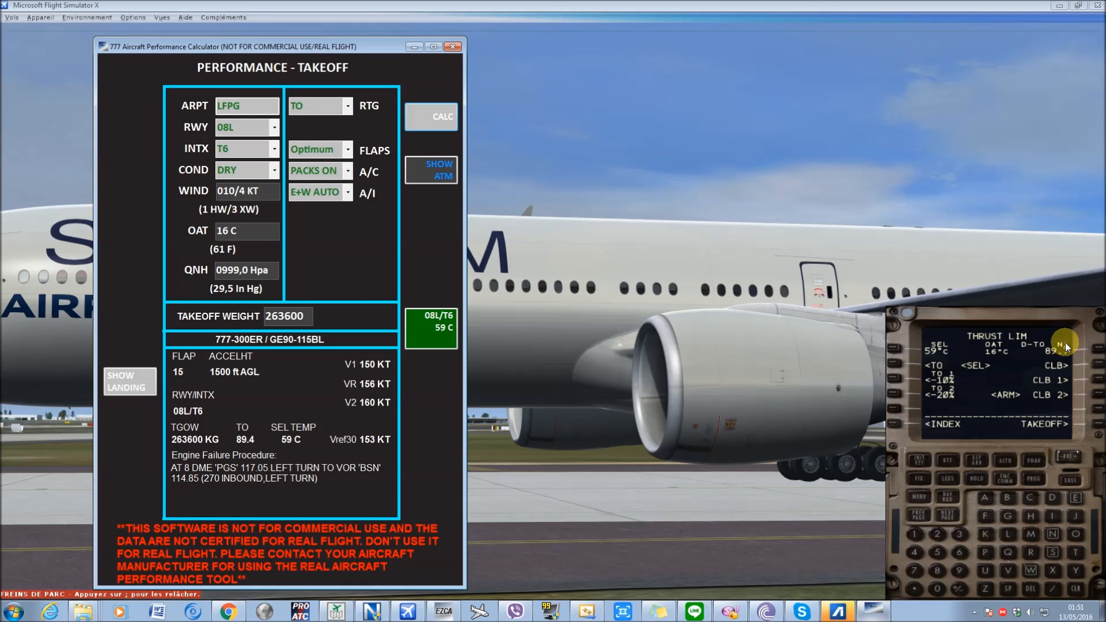
left_click(1096, 437)
left_click(1097, 424)
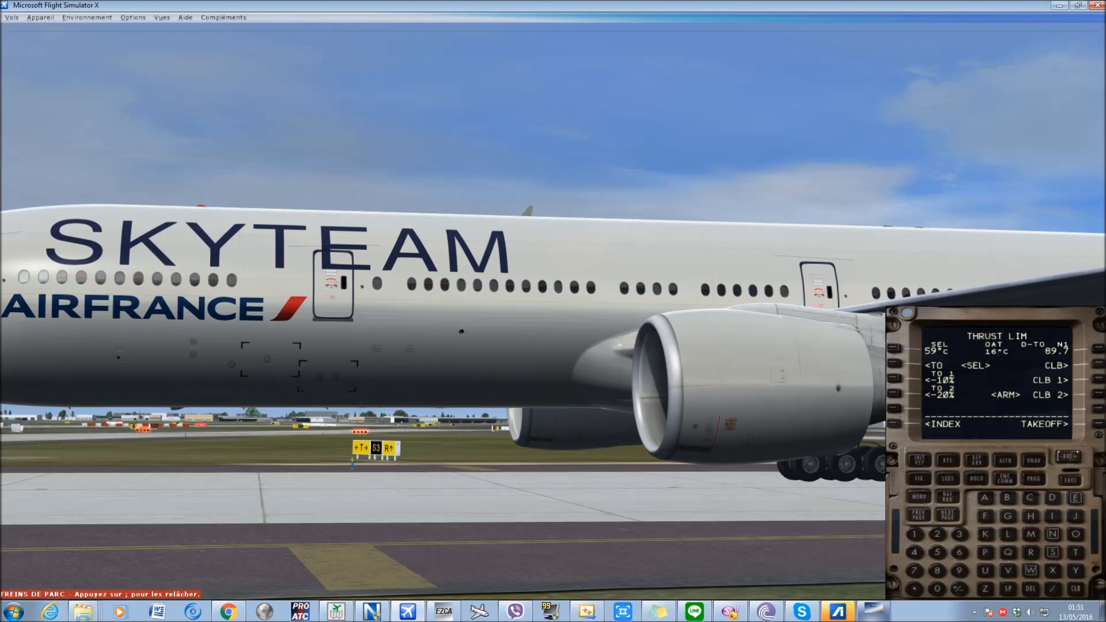
left_click(891, 331)
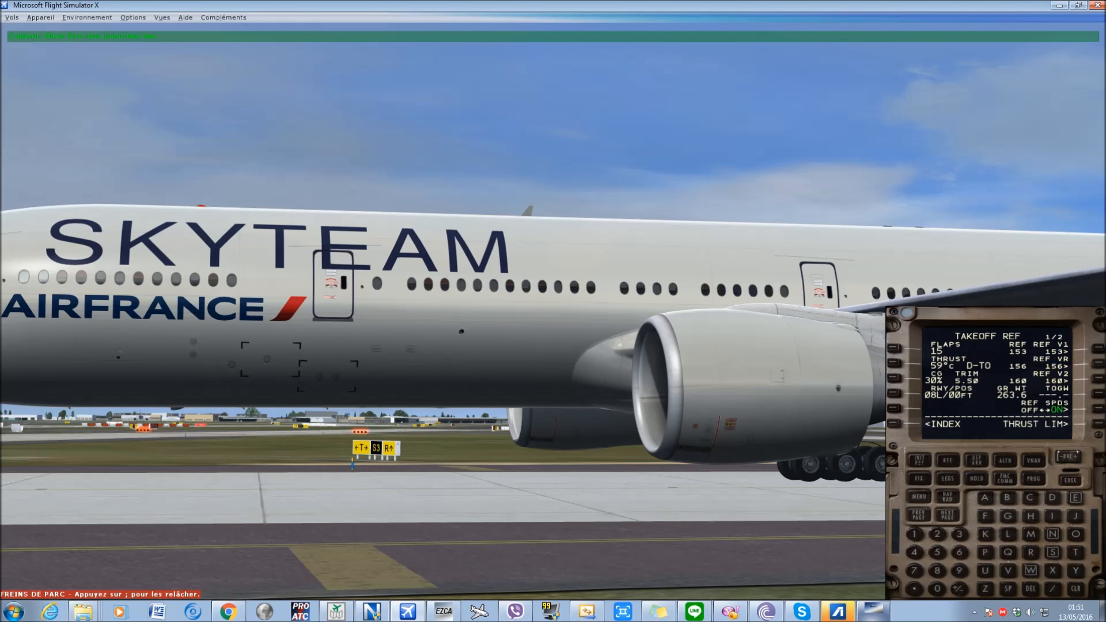
left_click(1099, 351)
left_click(1099, 366)
key("p")
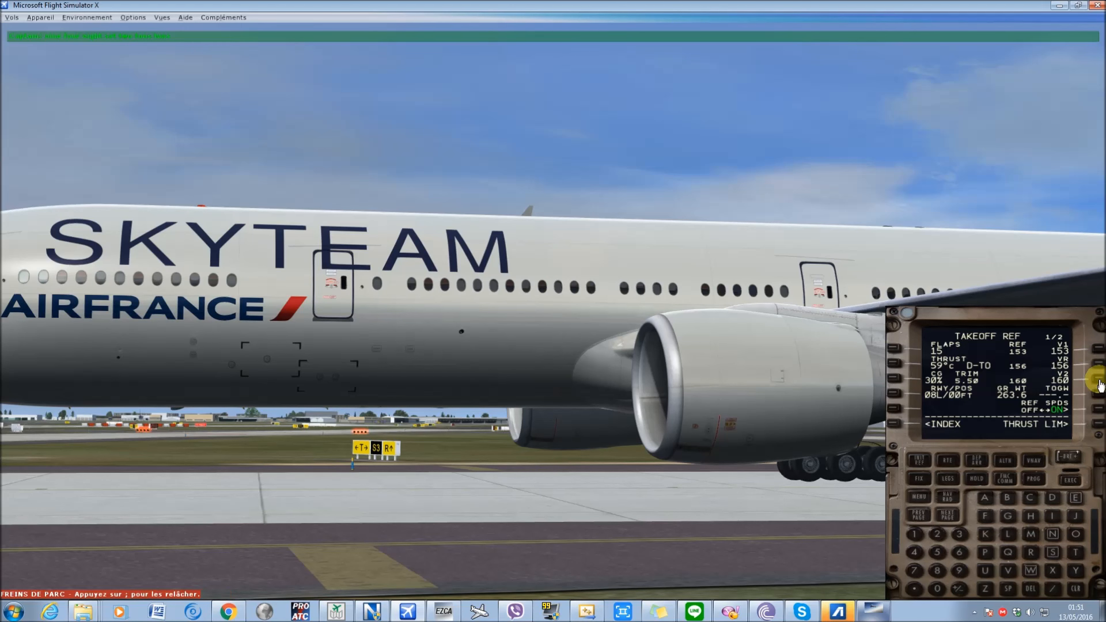
key("p")
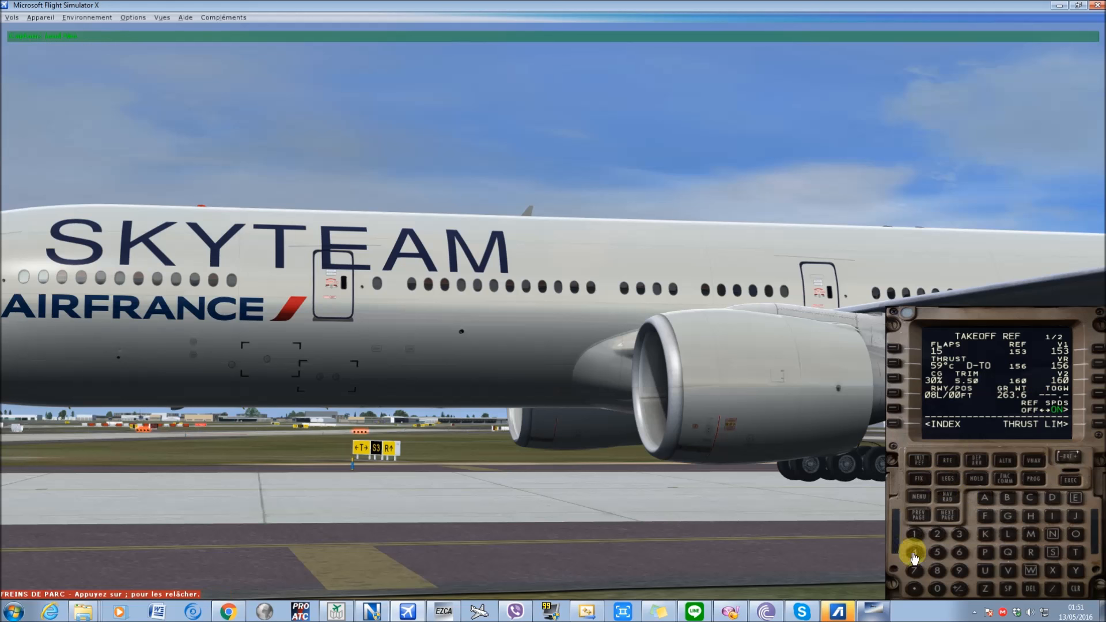
- Bring the performance calculator back up and move its window next to the FMC for comparing the takeoff speeds
left_click(873, 610)
key("p")
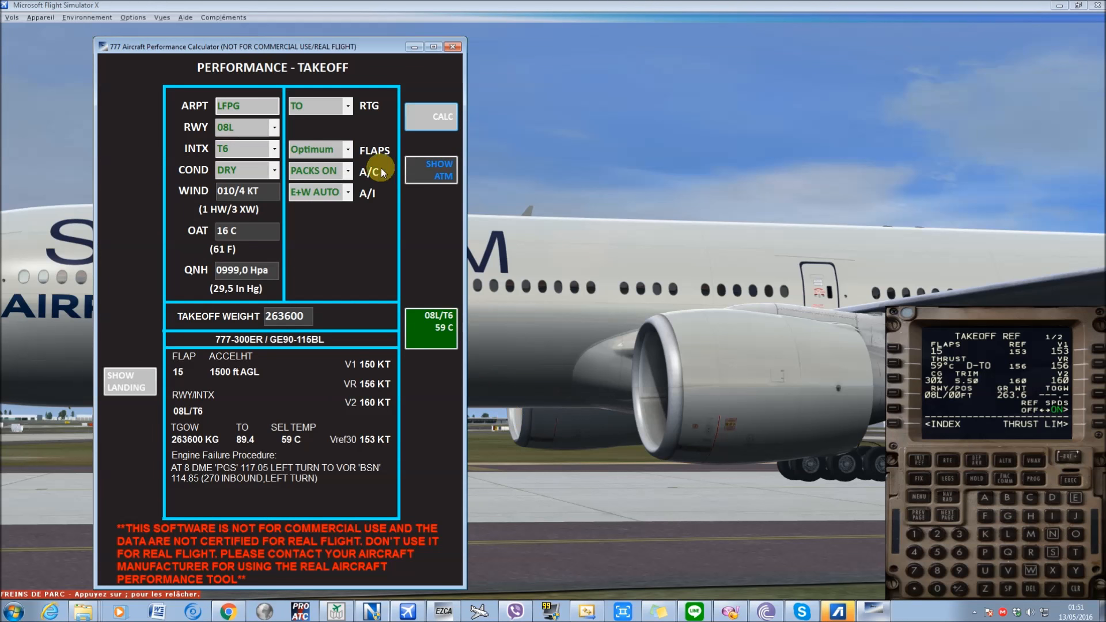
left_click_drag(314, 49, 673, 53)
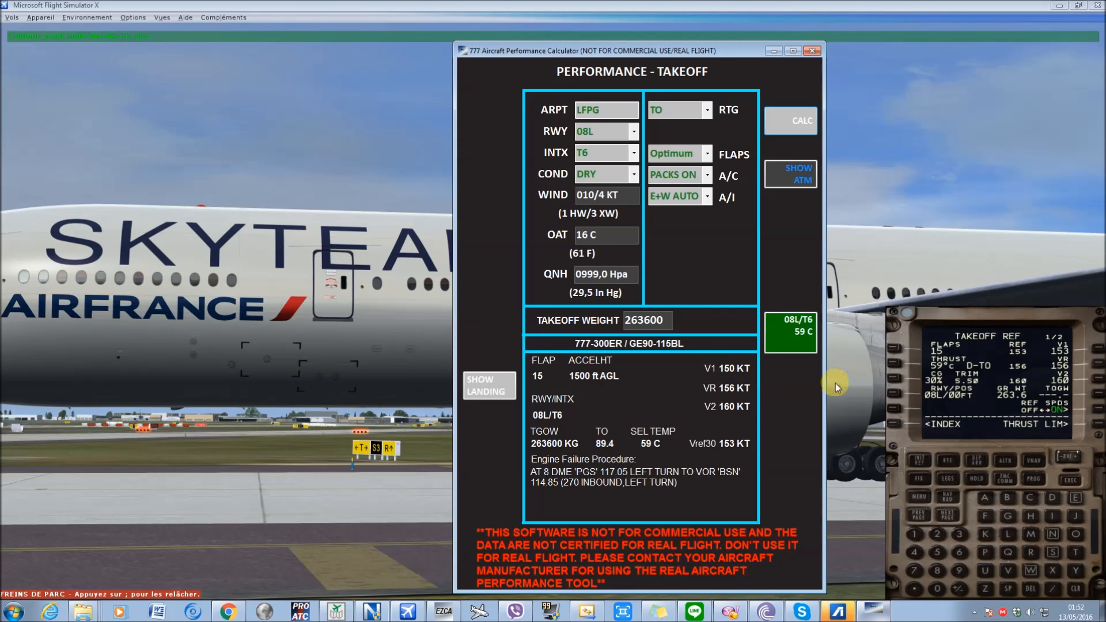
- Set V1 to 150 on the FMC's TAKEOFF REF page
left_click(1022, 330)
left_click(915, 533)
left_click(937, 551)
left_click(937, 588)
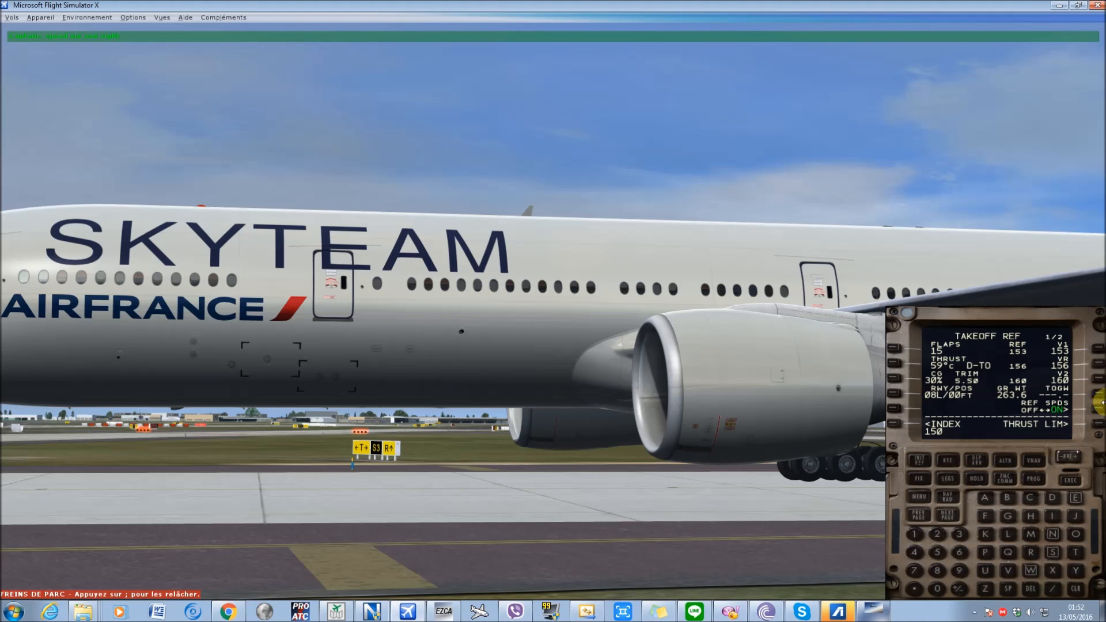
left_click(1098, 349)
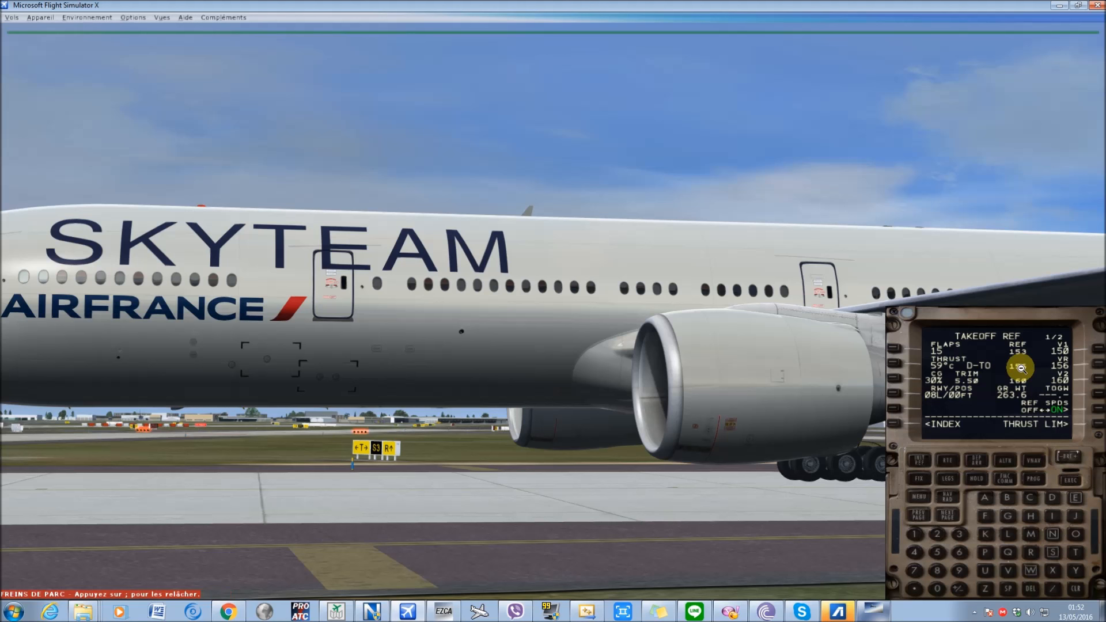
- Change the calculator's thrust rating to TO-1 and recalculate the takeoff performance
left_click(874, 611)
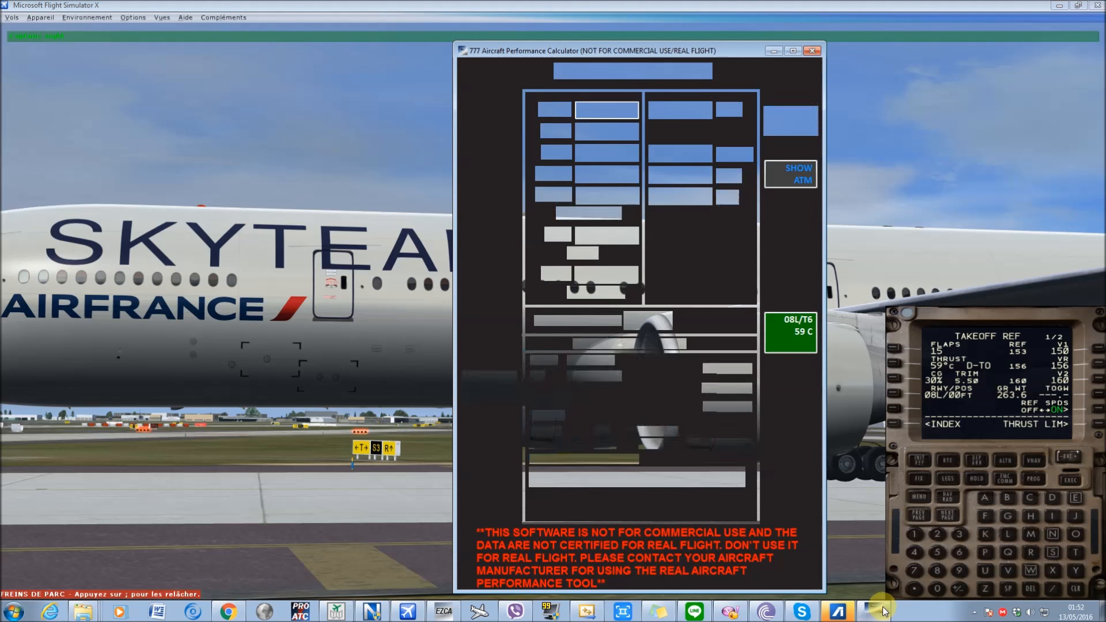
left_click(707, 110)
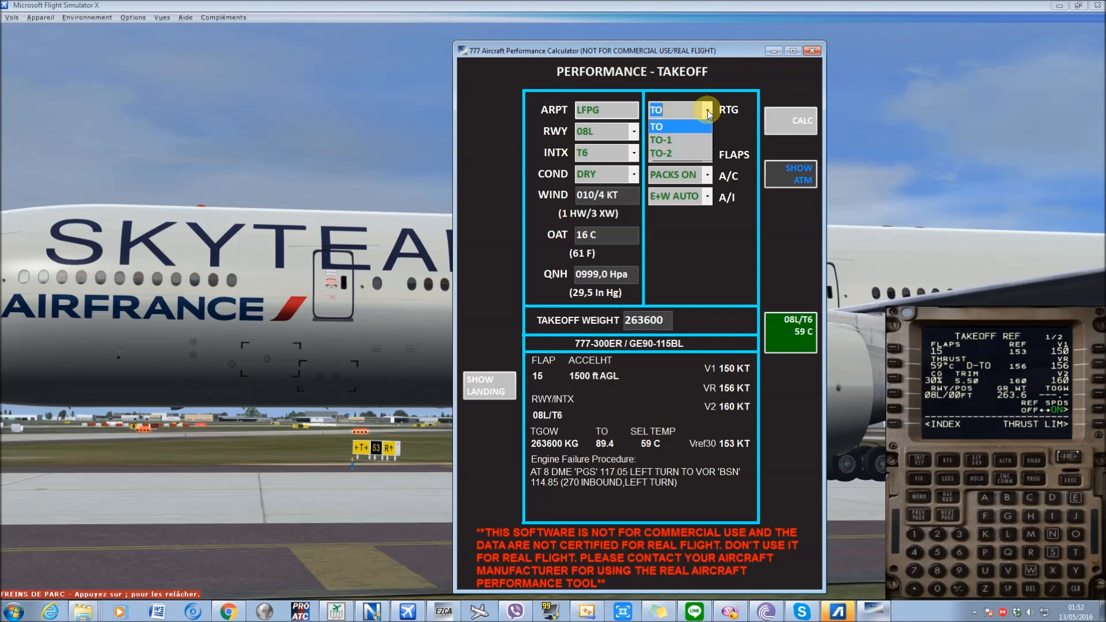
left_click(695, 139)
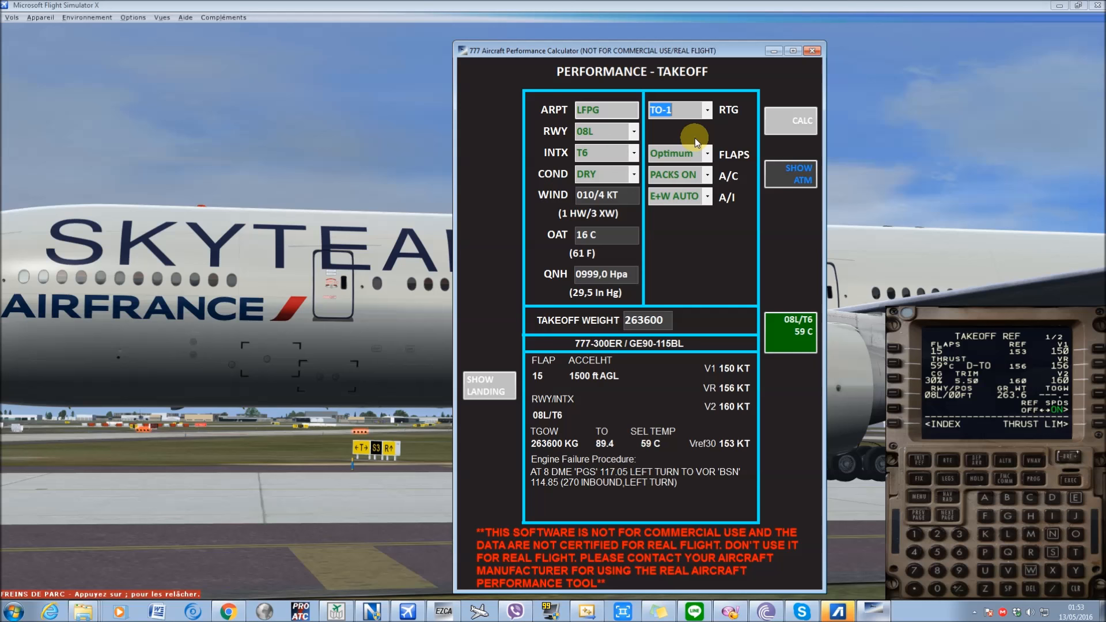
left_click(806, 127)
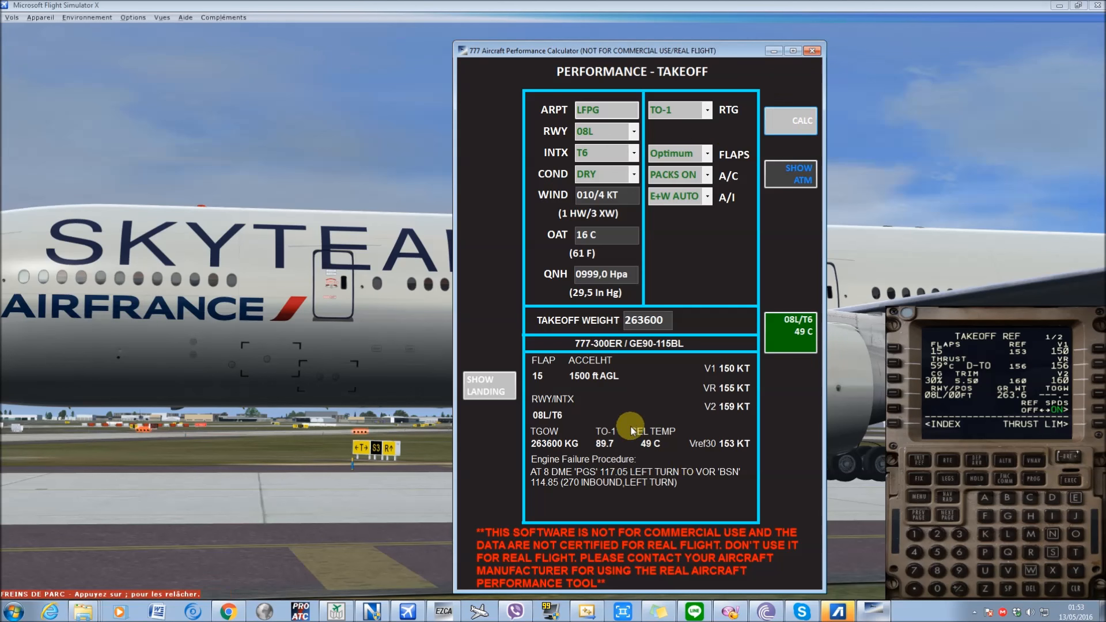
- Go back to the FMC's THRUST LIM page, enter a selected temperature of 49 °C and clear the scratchpad message
left_click(941, 336)
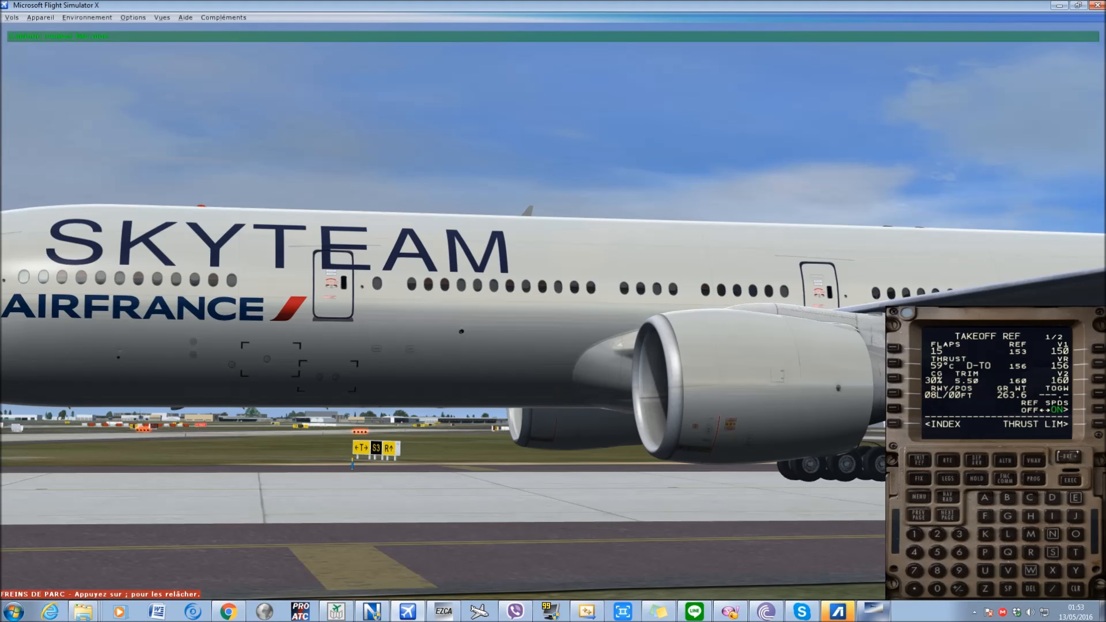
left_click(897, 423)
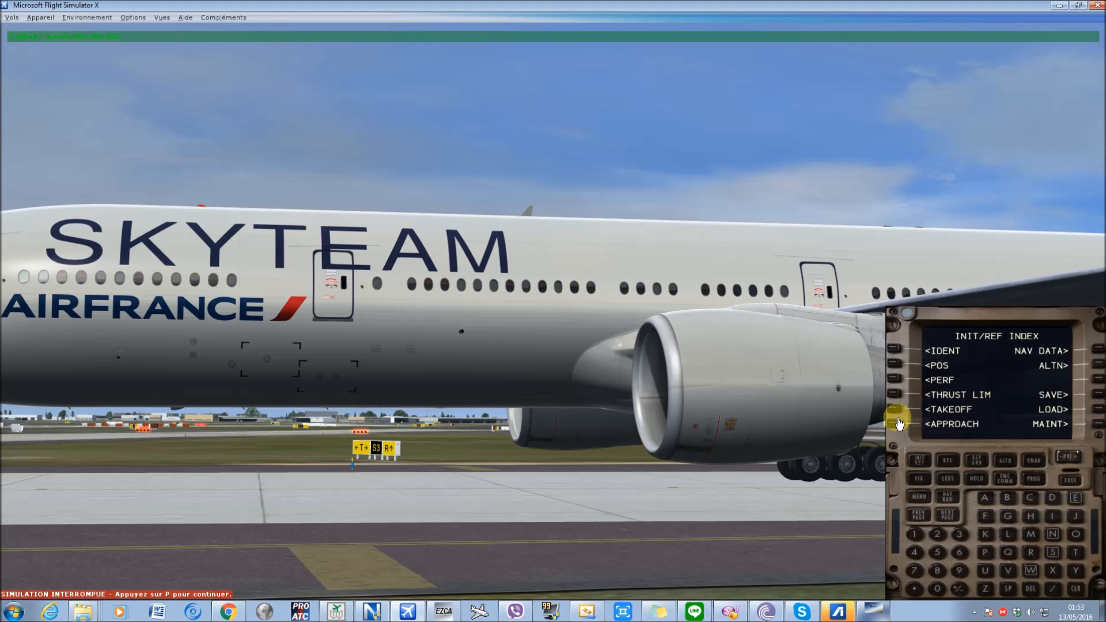
left_click(894, 380)
left_click(1096, 422)
left_click(914, 552)
left_click(959, 570)
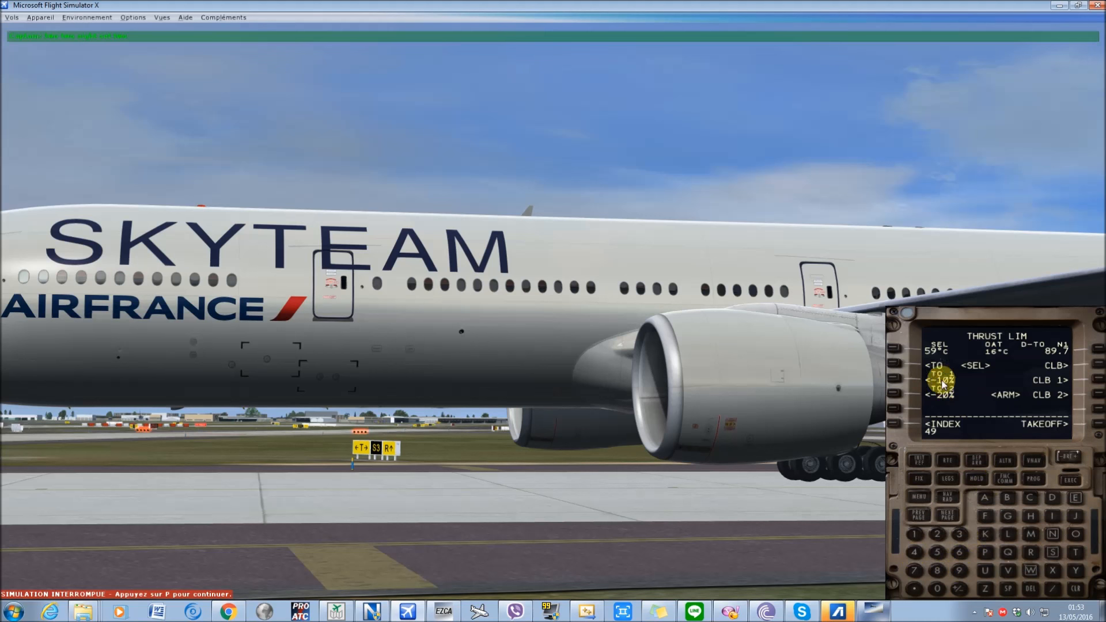
left_click(894, 348)
left_click(1075, 592)
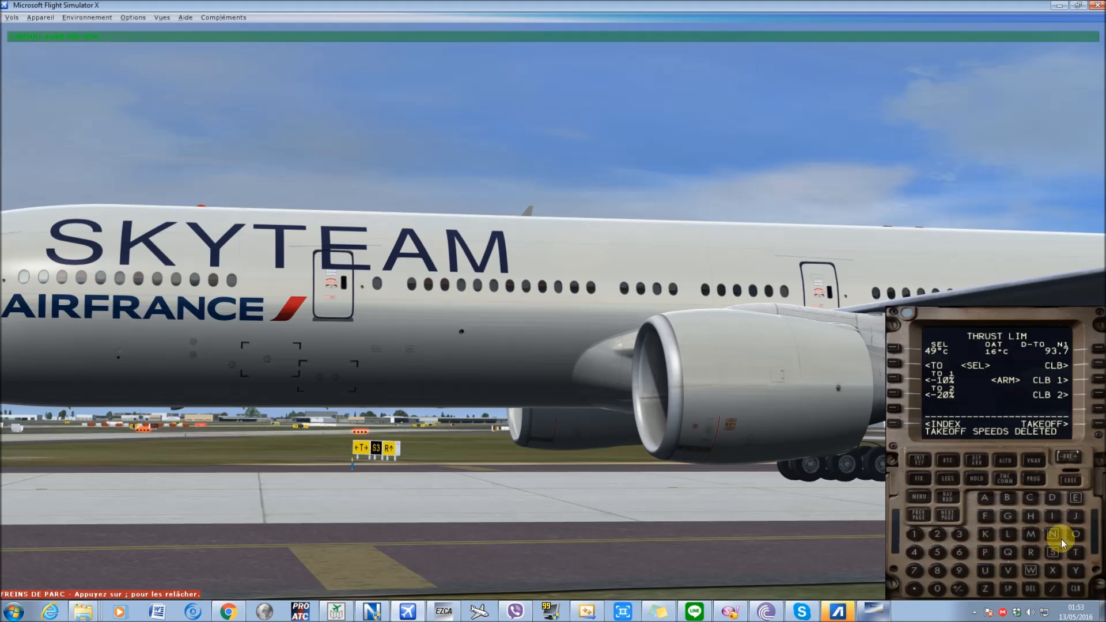
- Select the TO 1 (-10%) thrust rating, set its selected temperature to 49 °C and open the TAKEOFF REF page
left_click(894, 380)
left_click(955, 567)
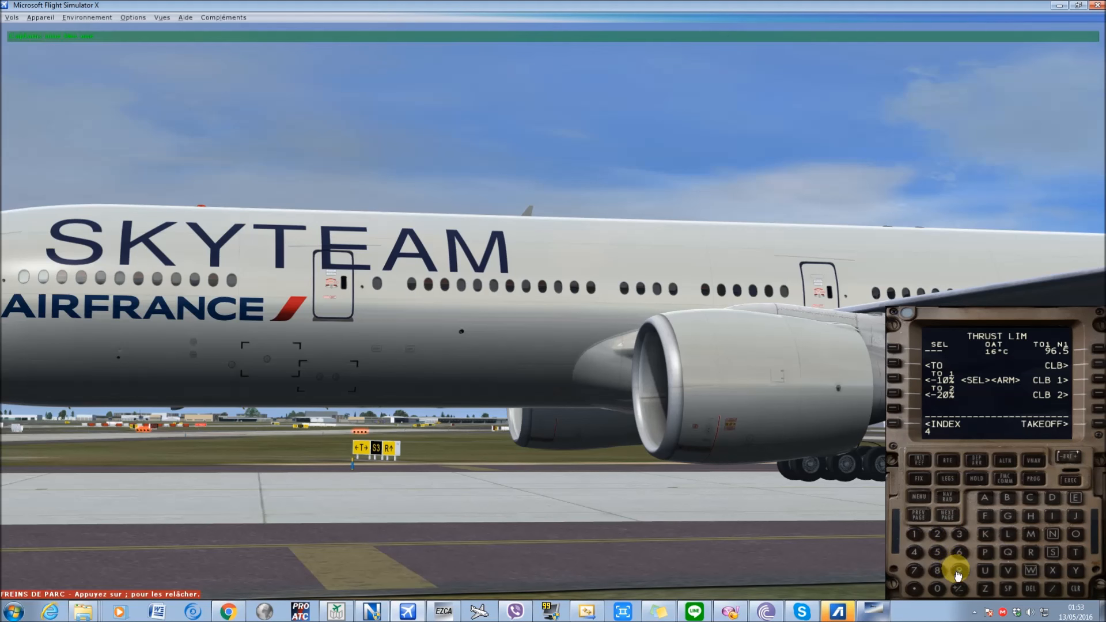
left_click(894, 347)
left_click(1094, 431)
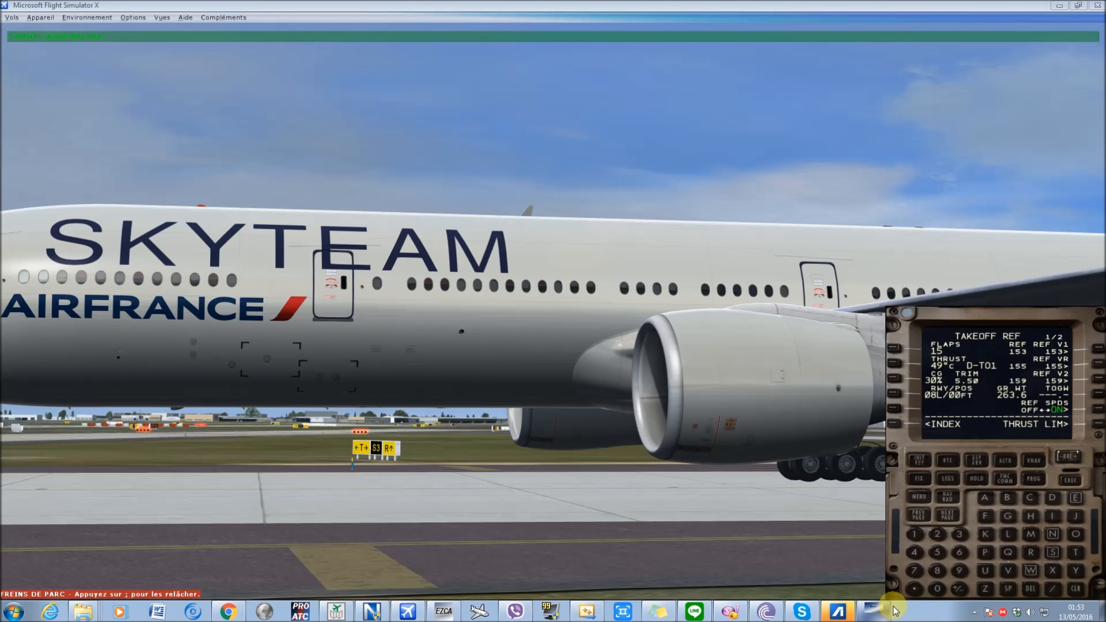
- Check the calculator's TO-1 speeds against the FMC and accept the reference speeds V1 153, VR 155 and V2 159
left_click(873, 611)
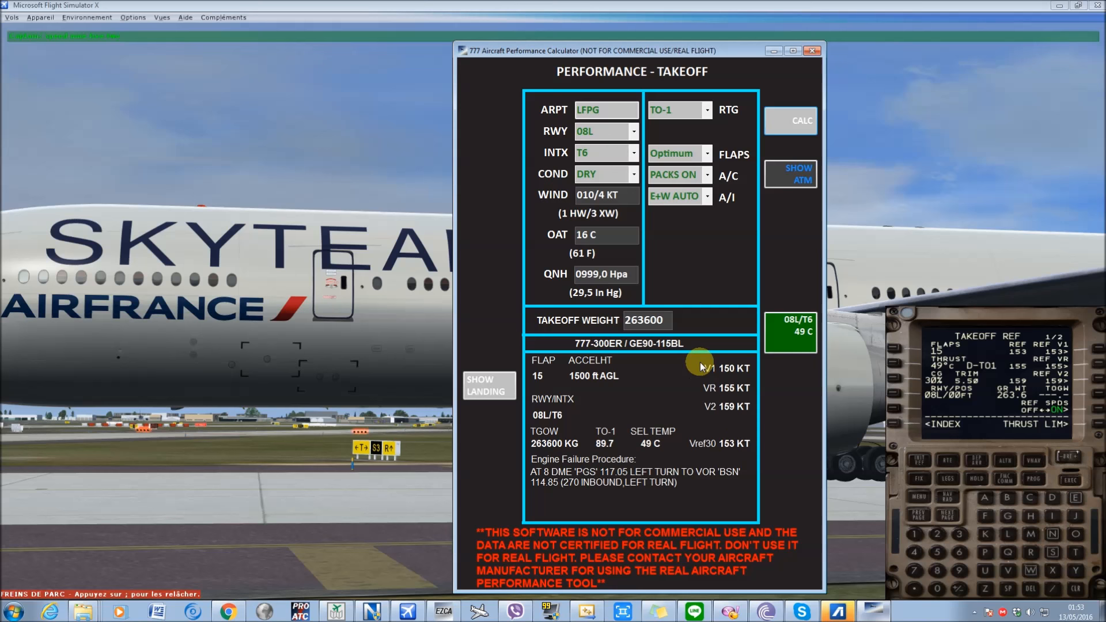
left_click(1096, 349)
left_click(1095, 366)
left_click(1096, 380)
left_click(876, 606)
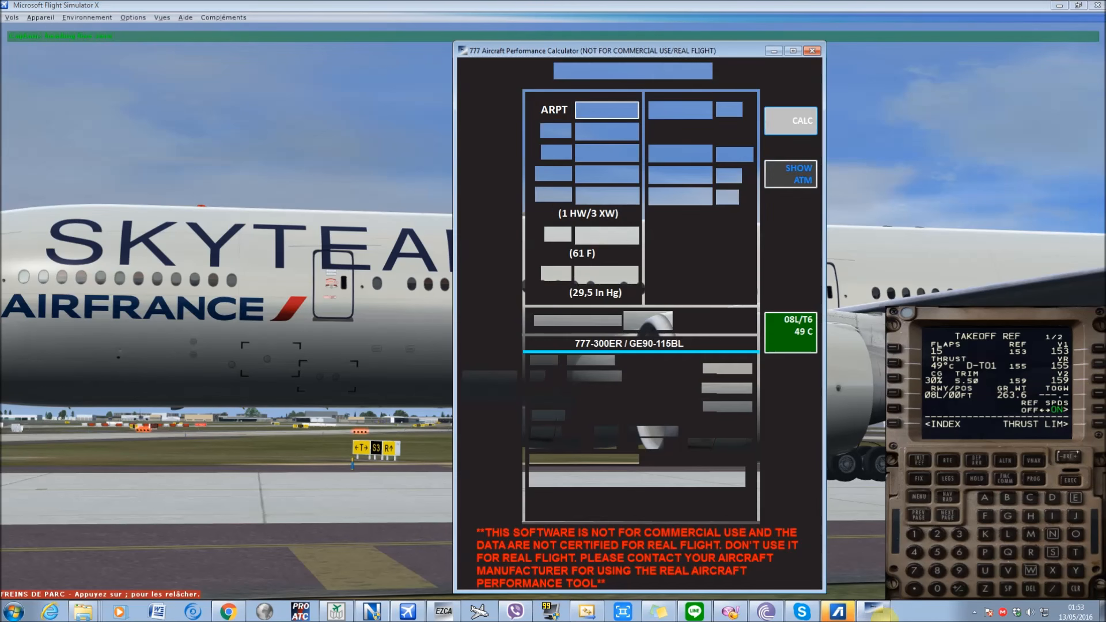